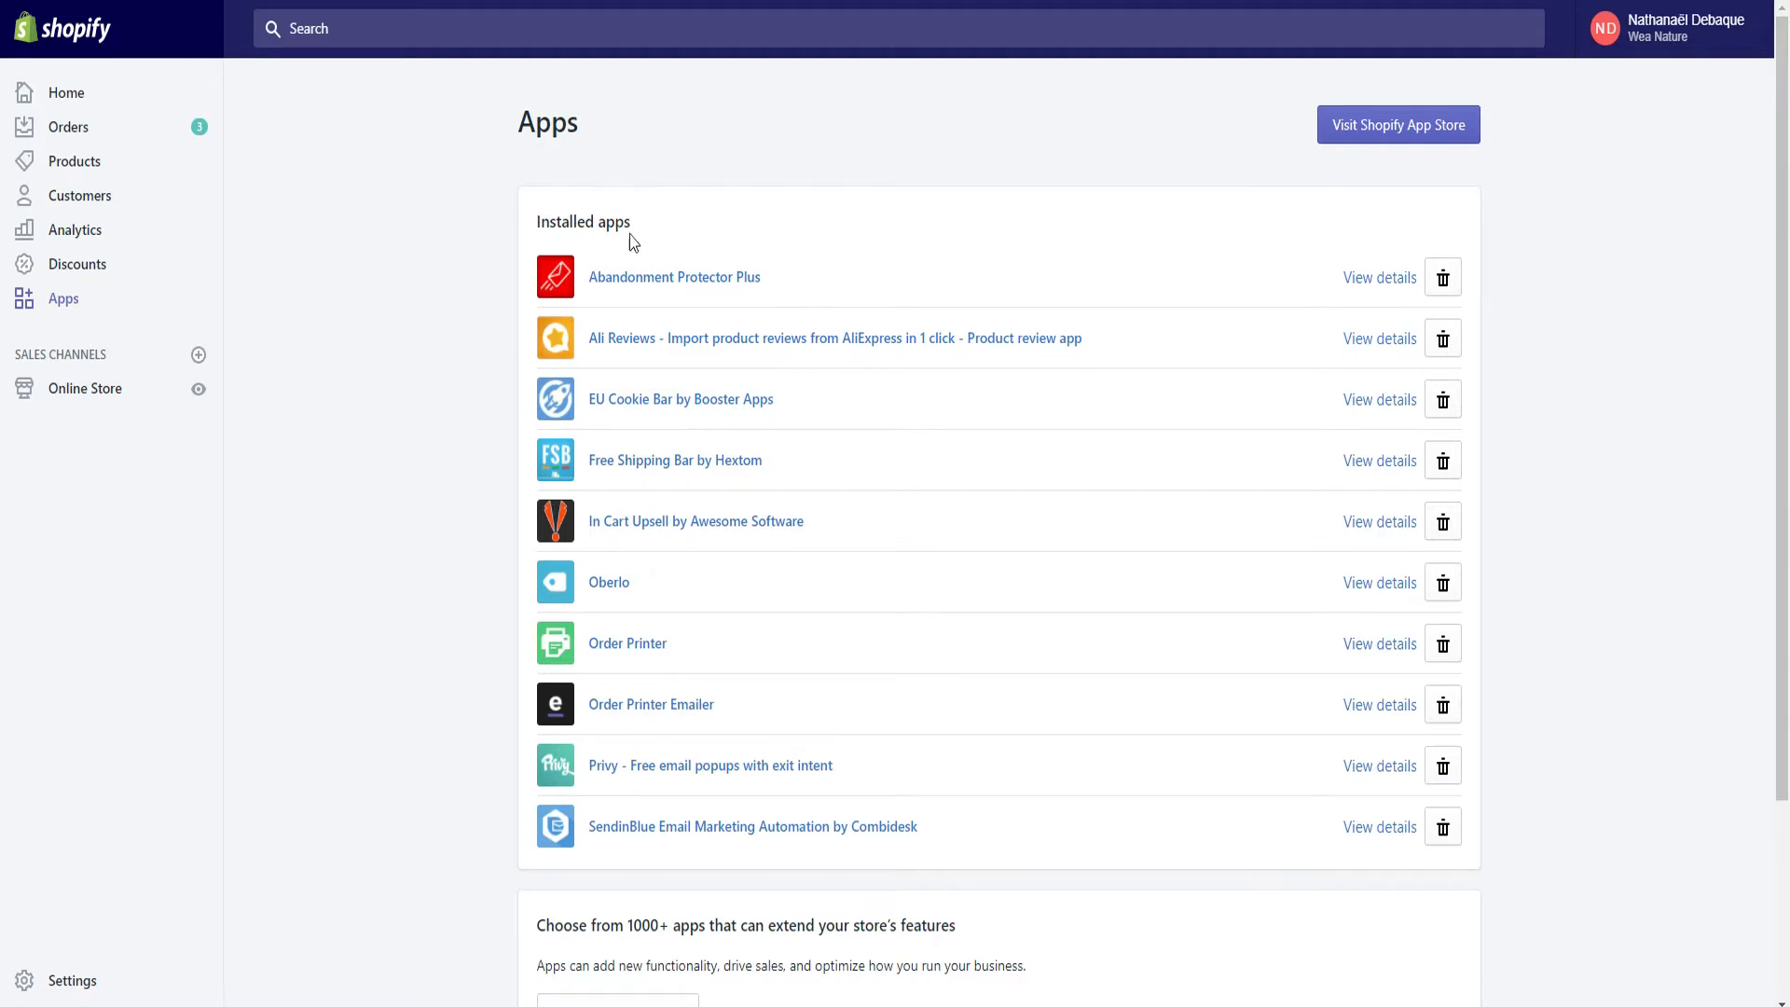
Open Abandonment Protector Plus from the installed apps and review its automated follow-up campaigns.
click(660, 281)
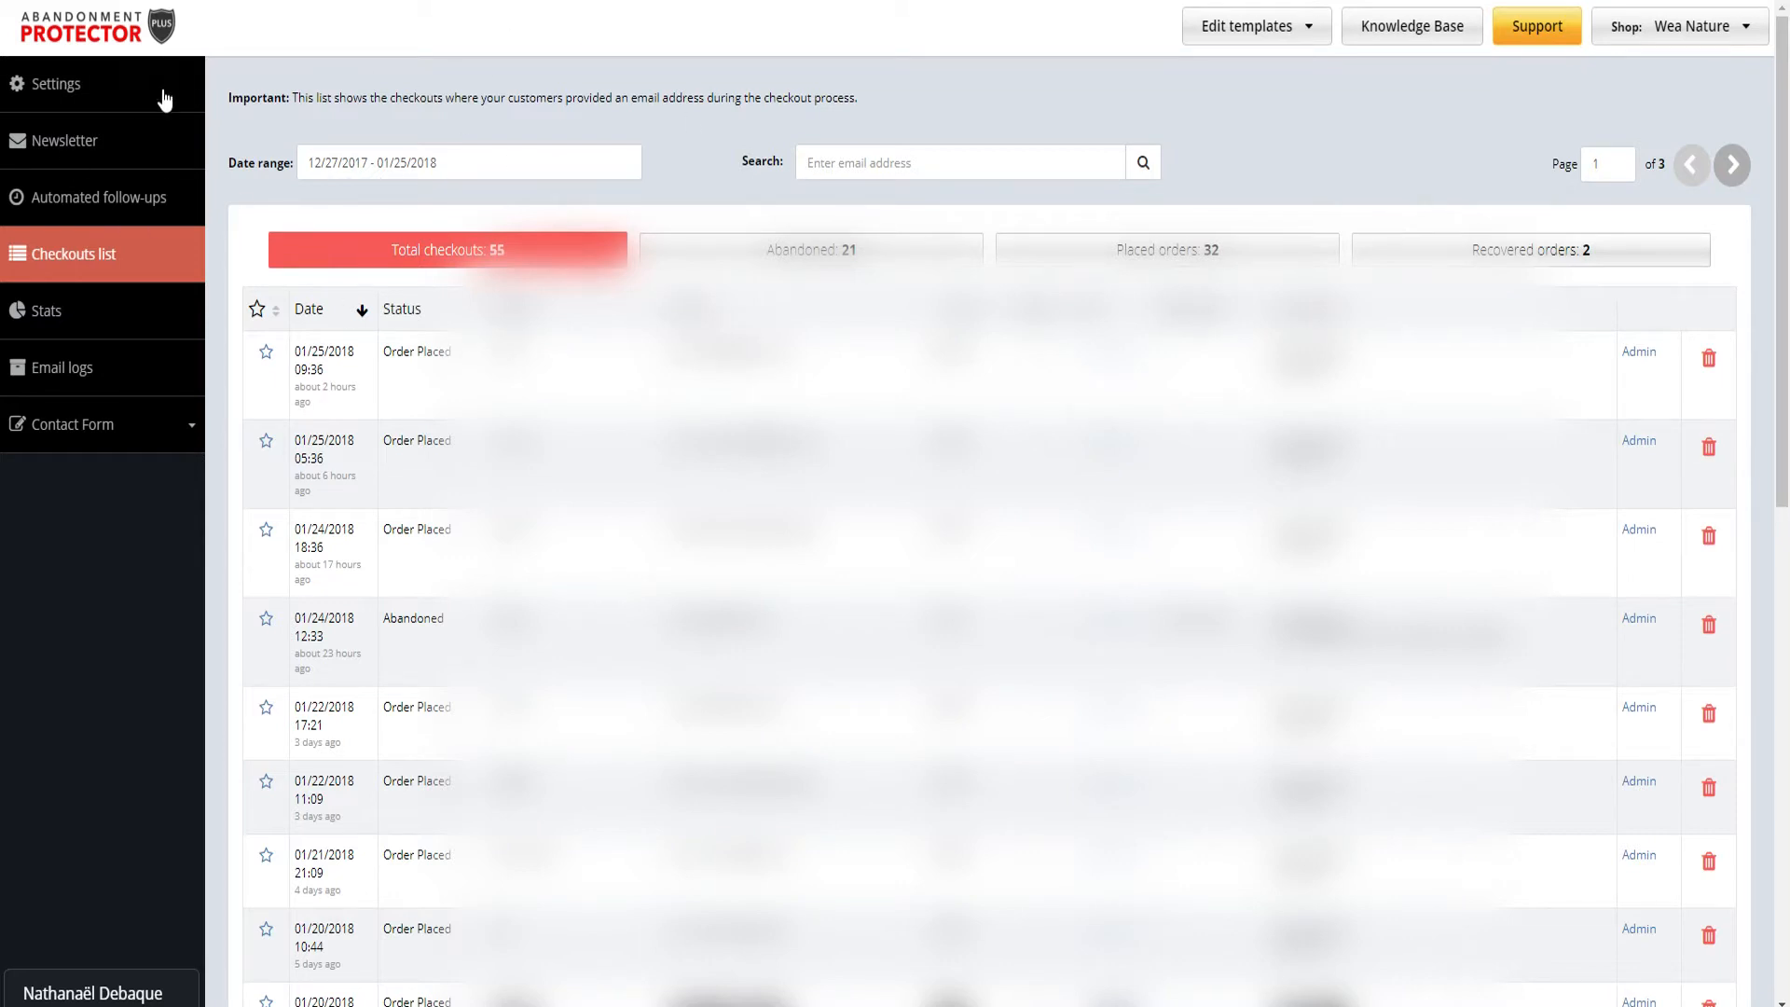
click(155, 217)
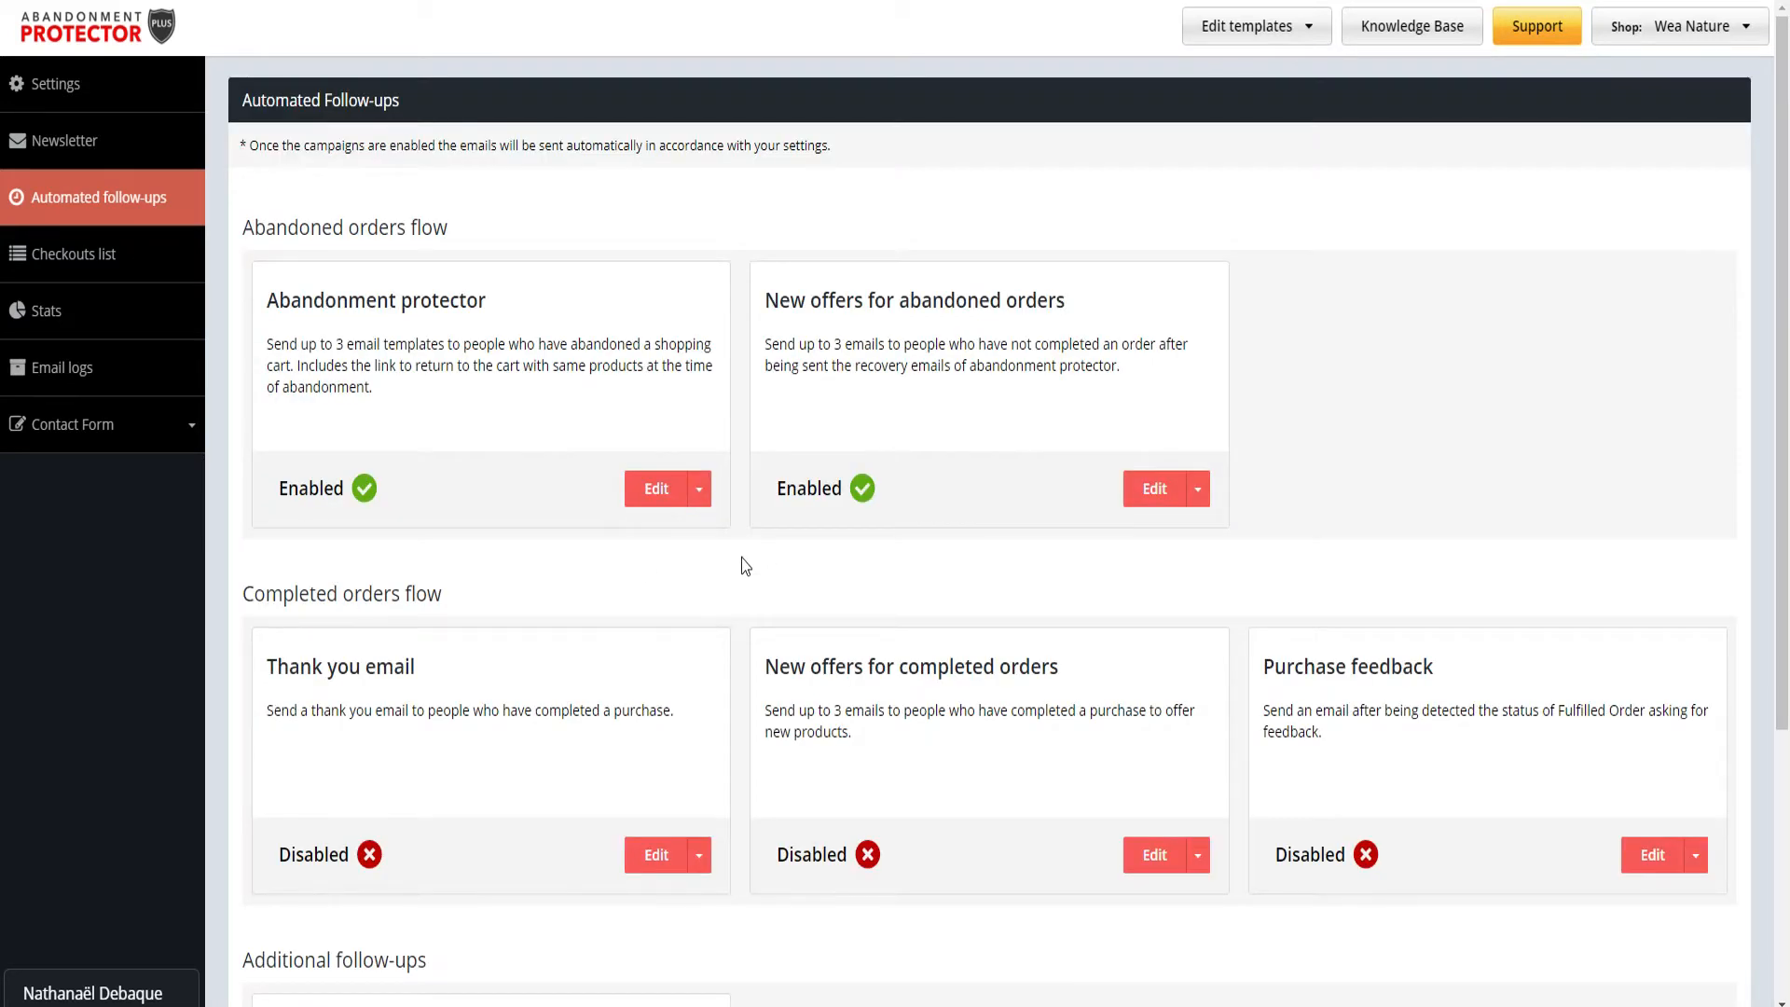
scroll(425, 507, down, 1)
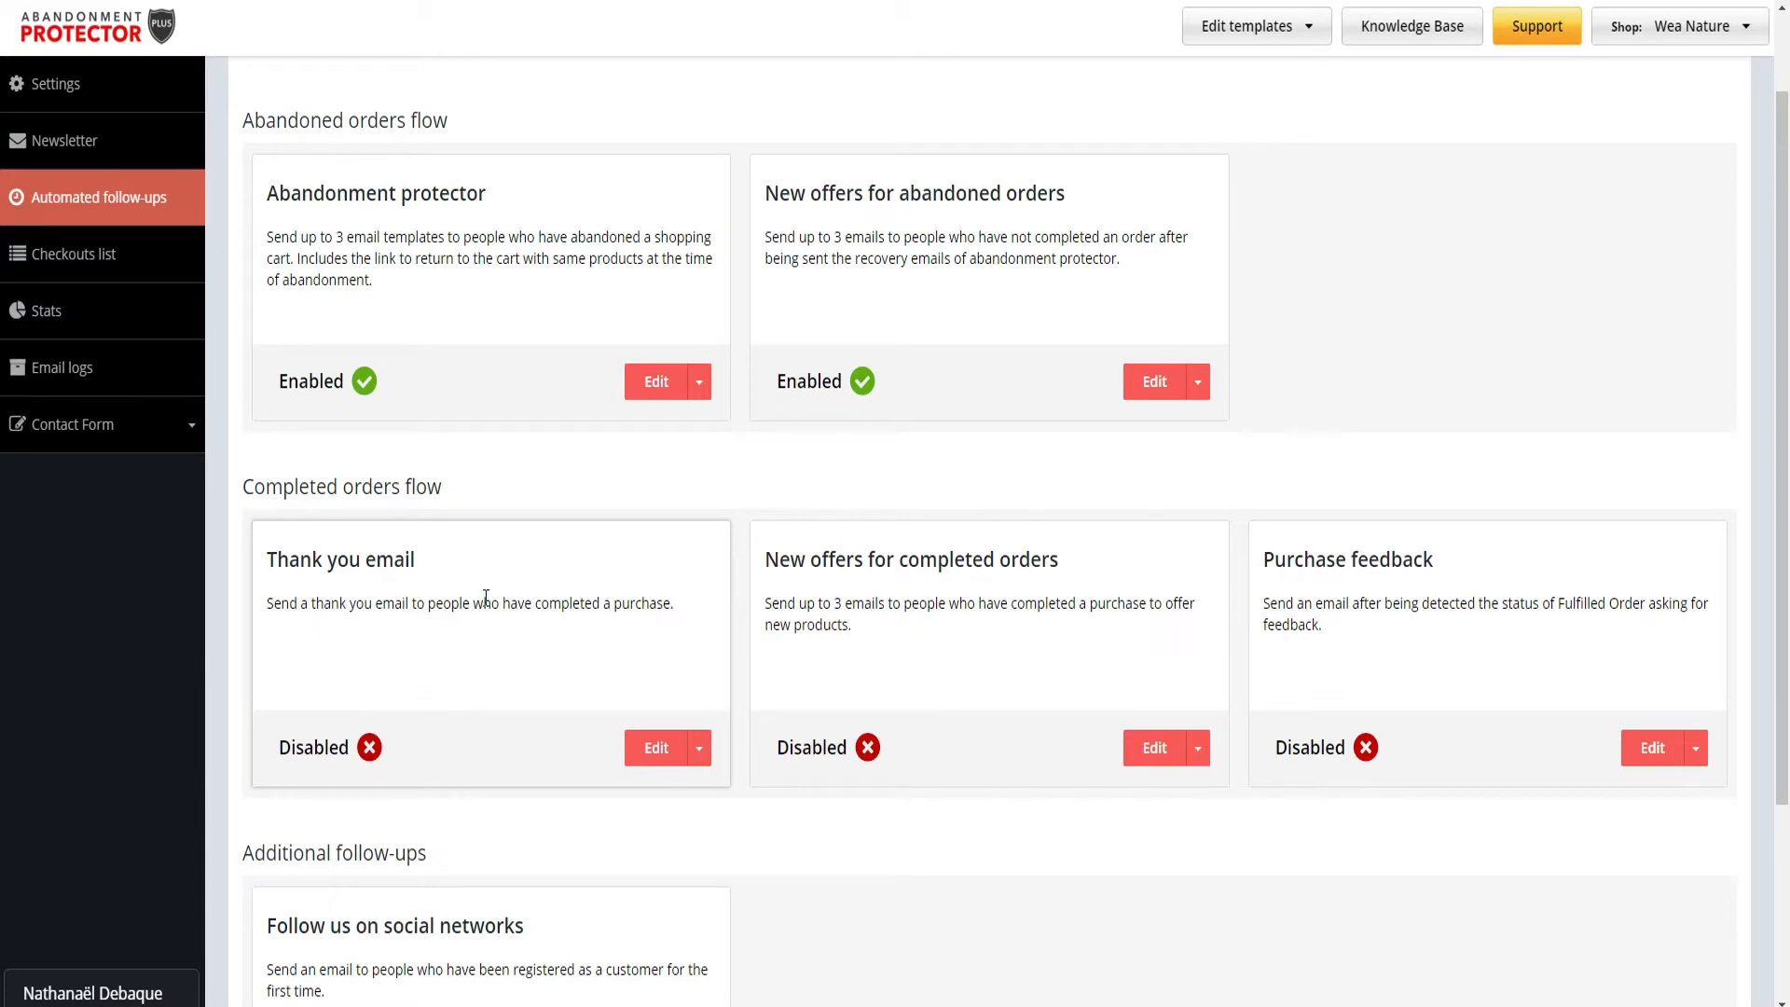
scroll(560, 653, down, 1)
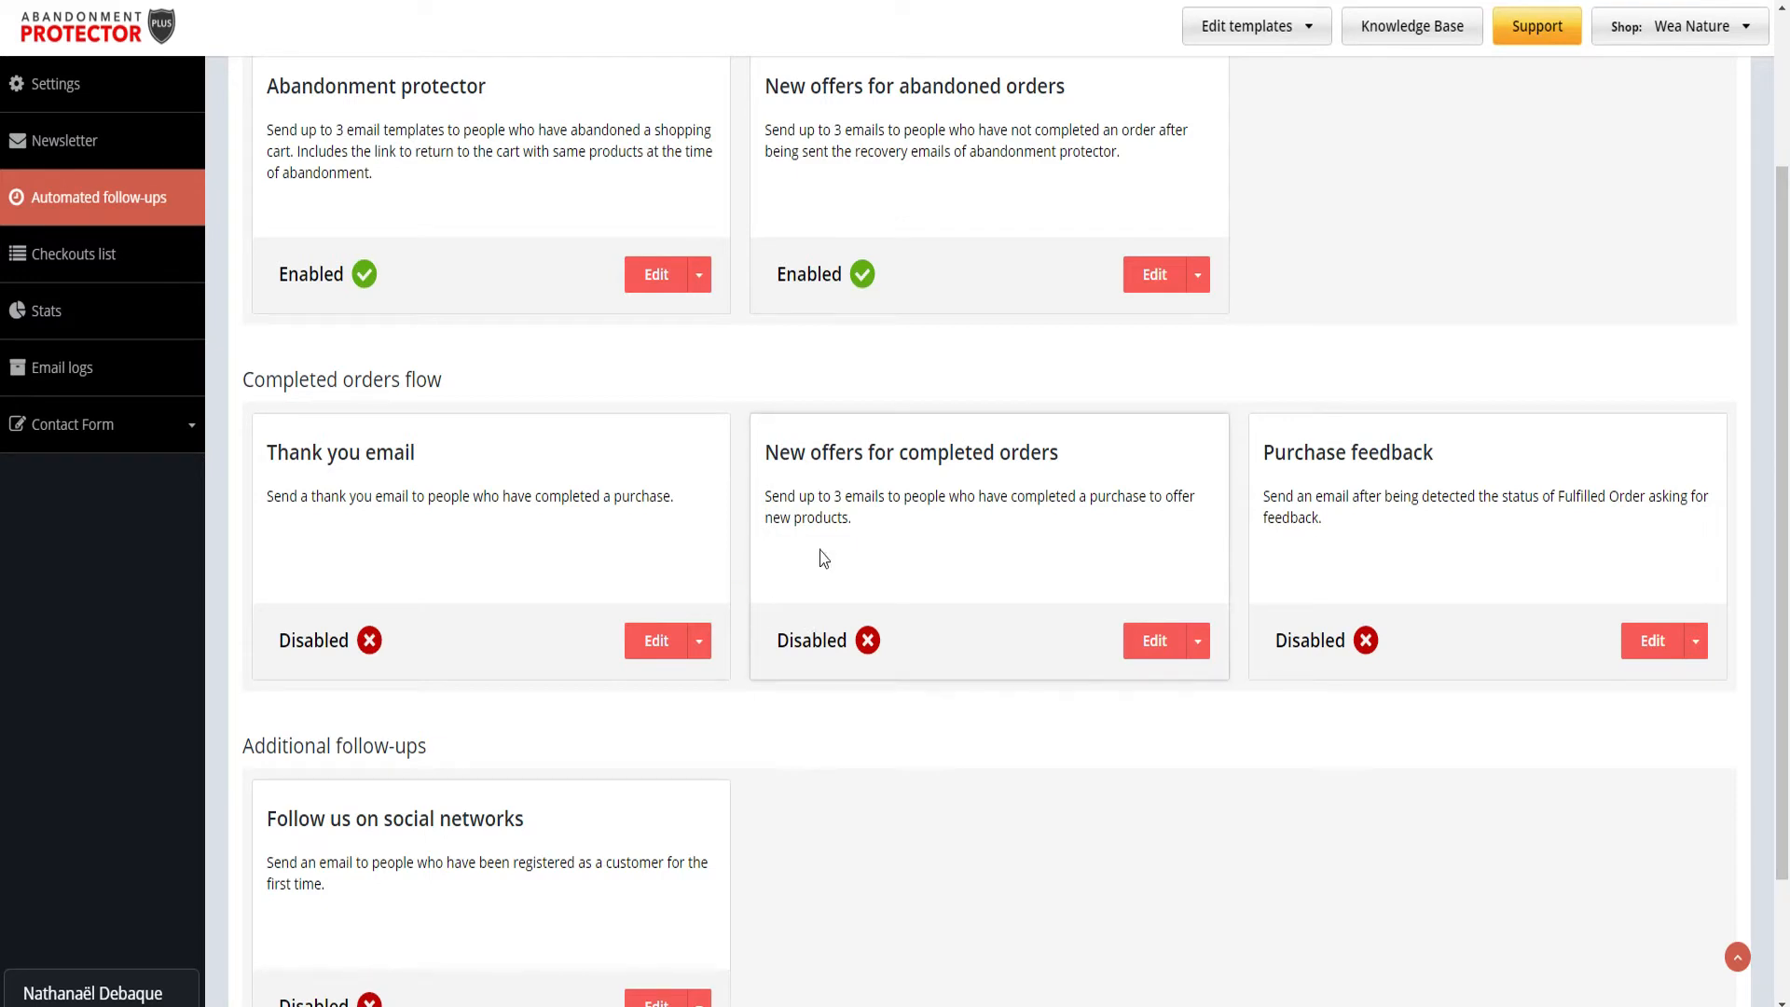
scroll(1165, 513, down, 1)
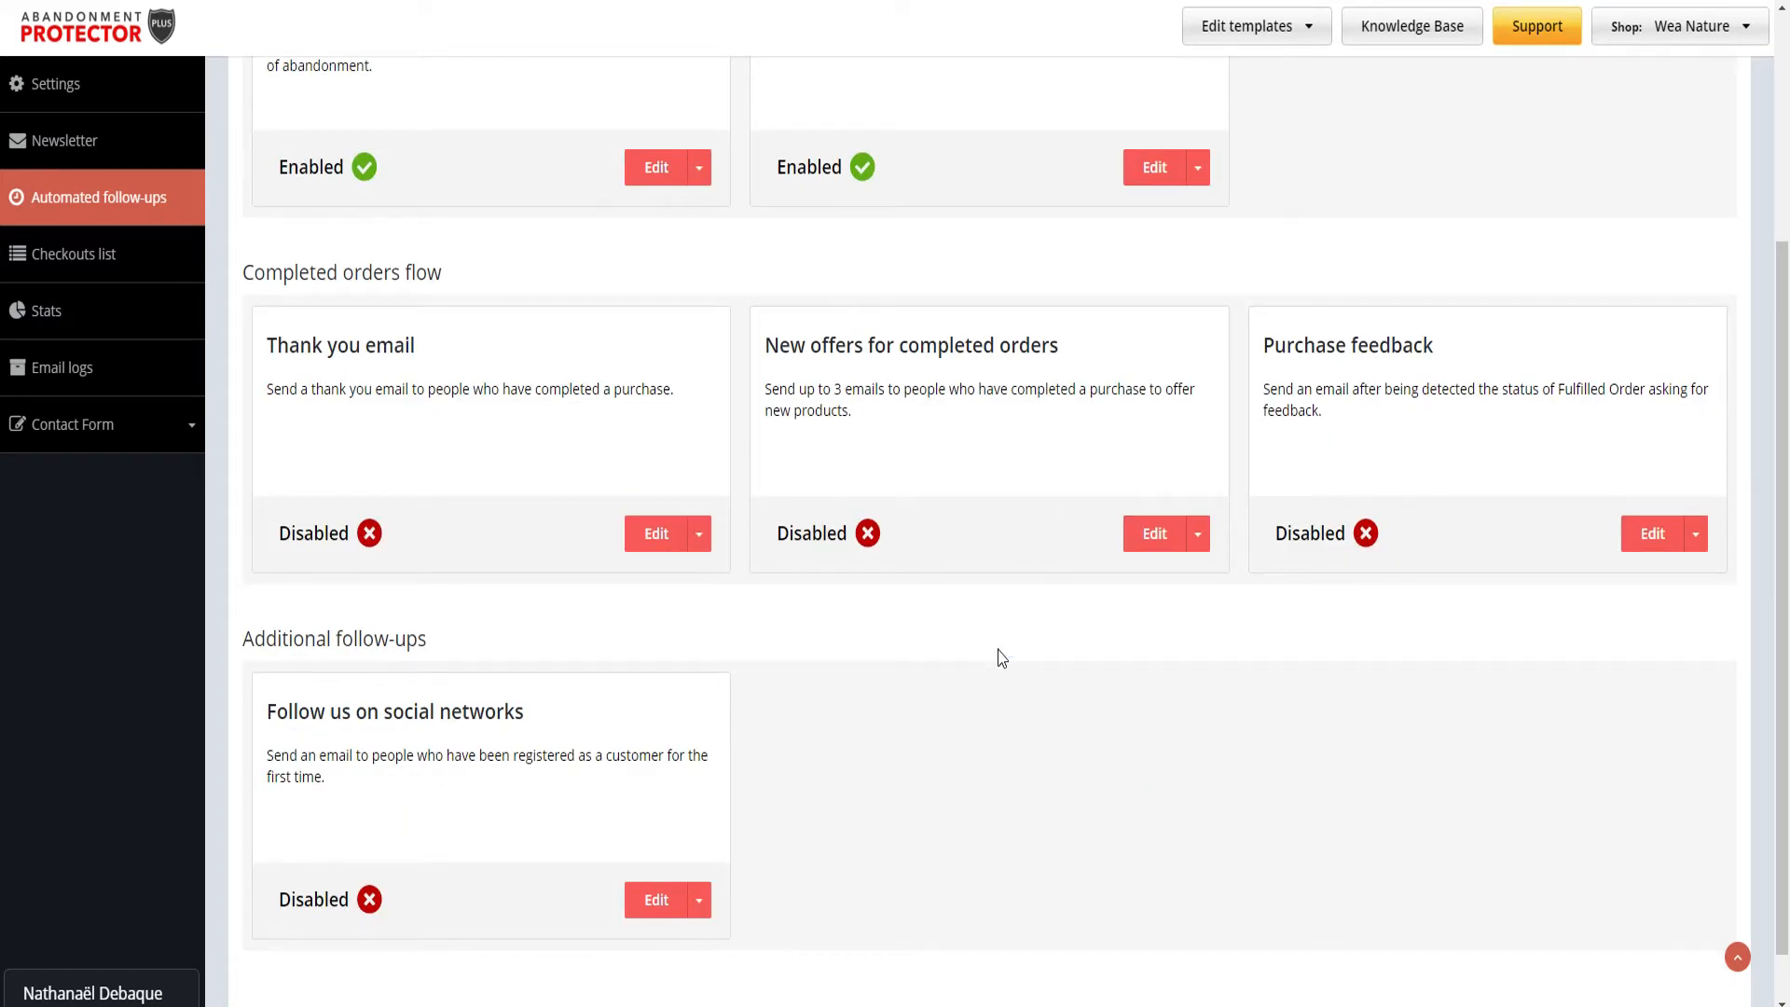
scroll(1000, 658, up, 2)
scroll(713, 609, up, 1)
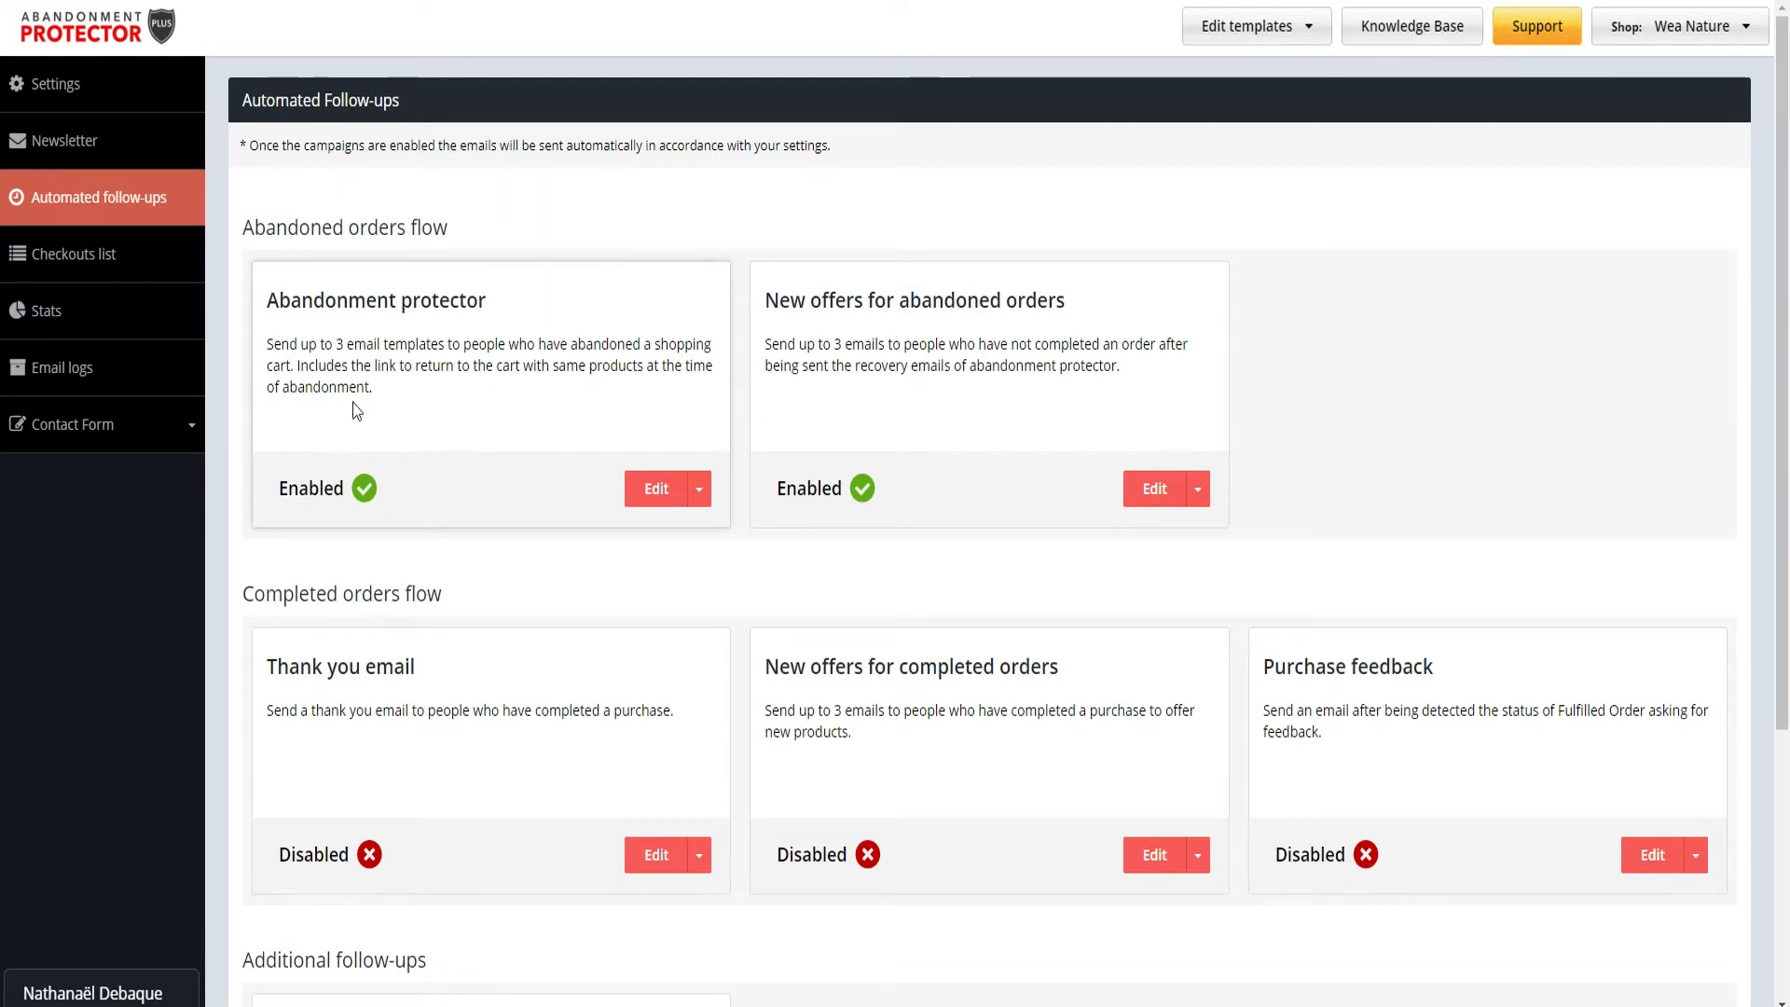
Open the email templates of the Abandonment protector general campaign and check the first email's sending delay.
click(655, 494)
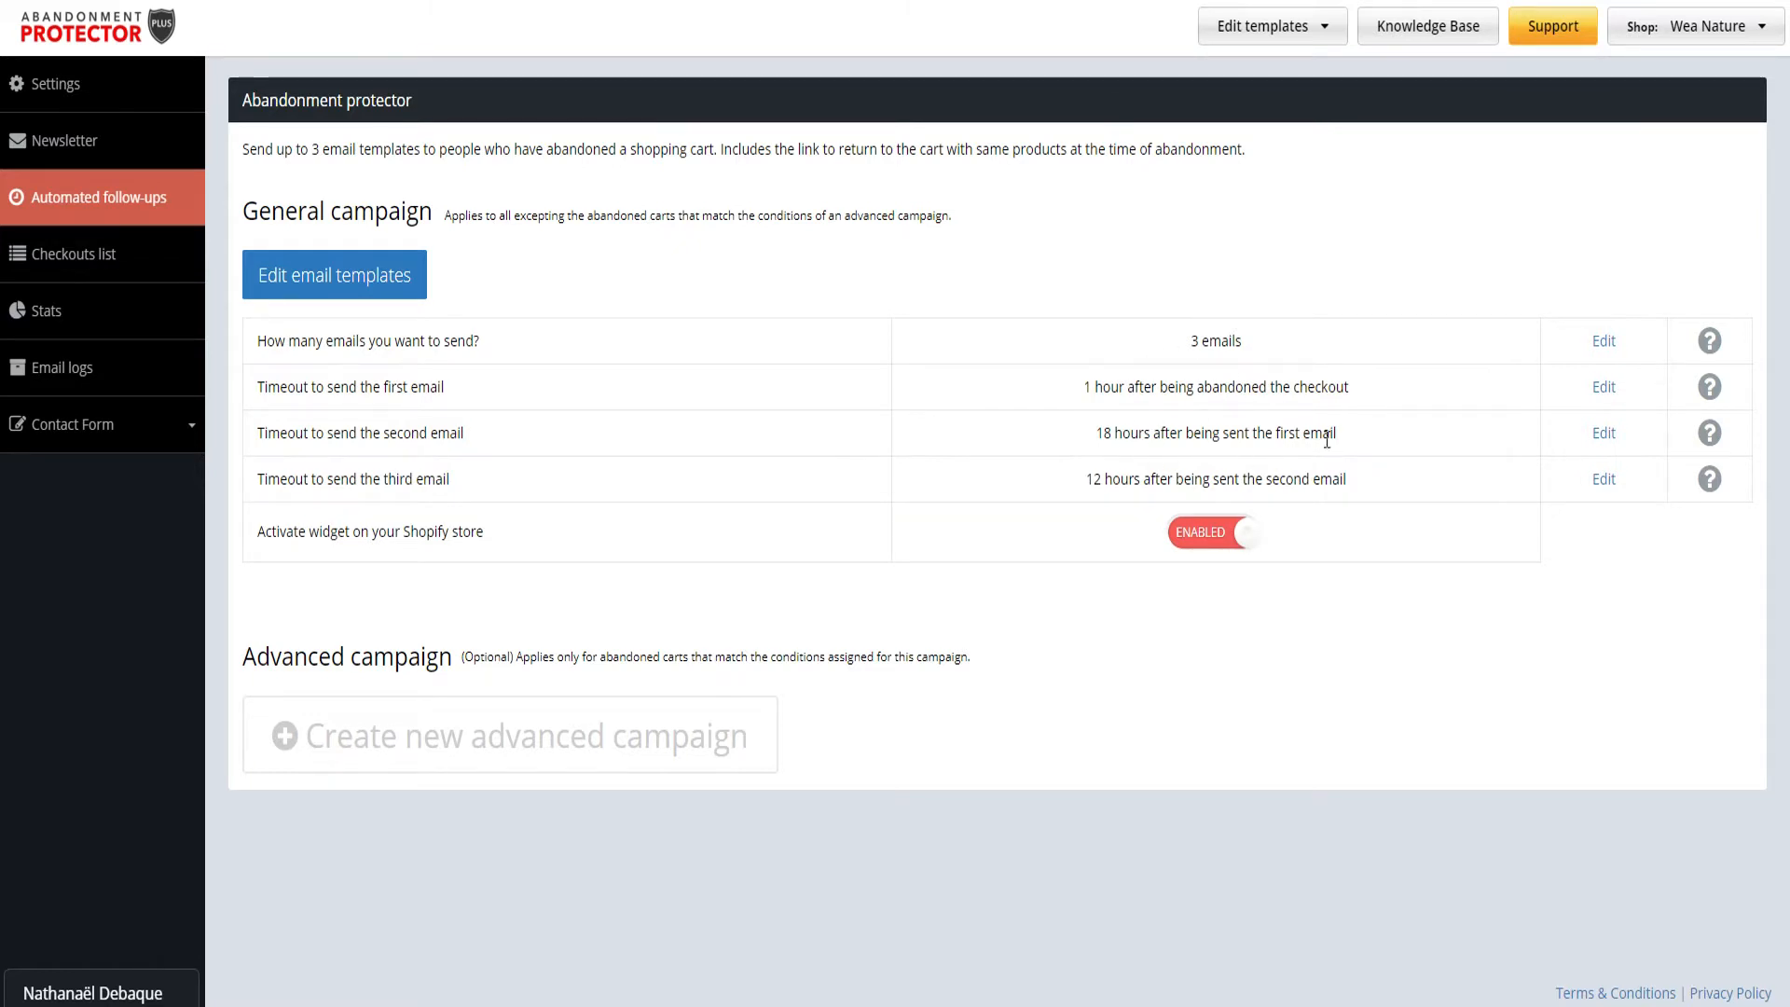
click(345, 285)
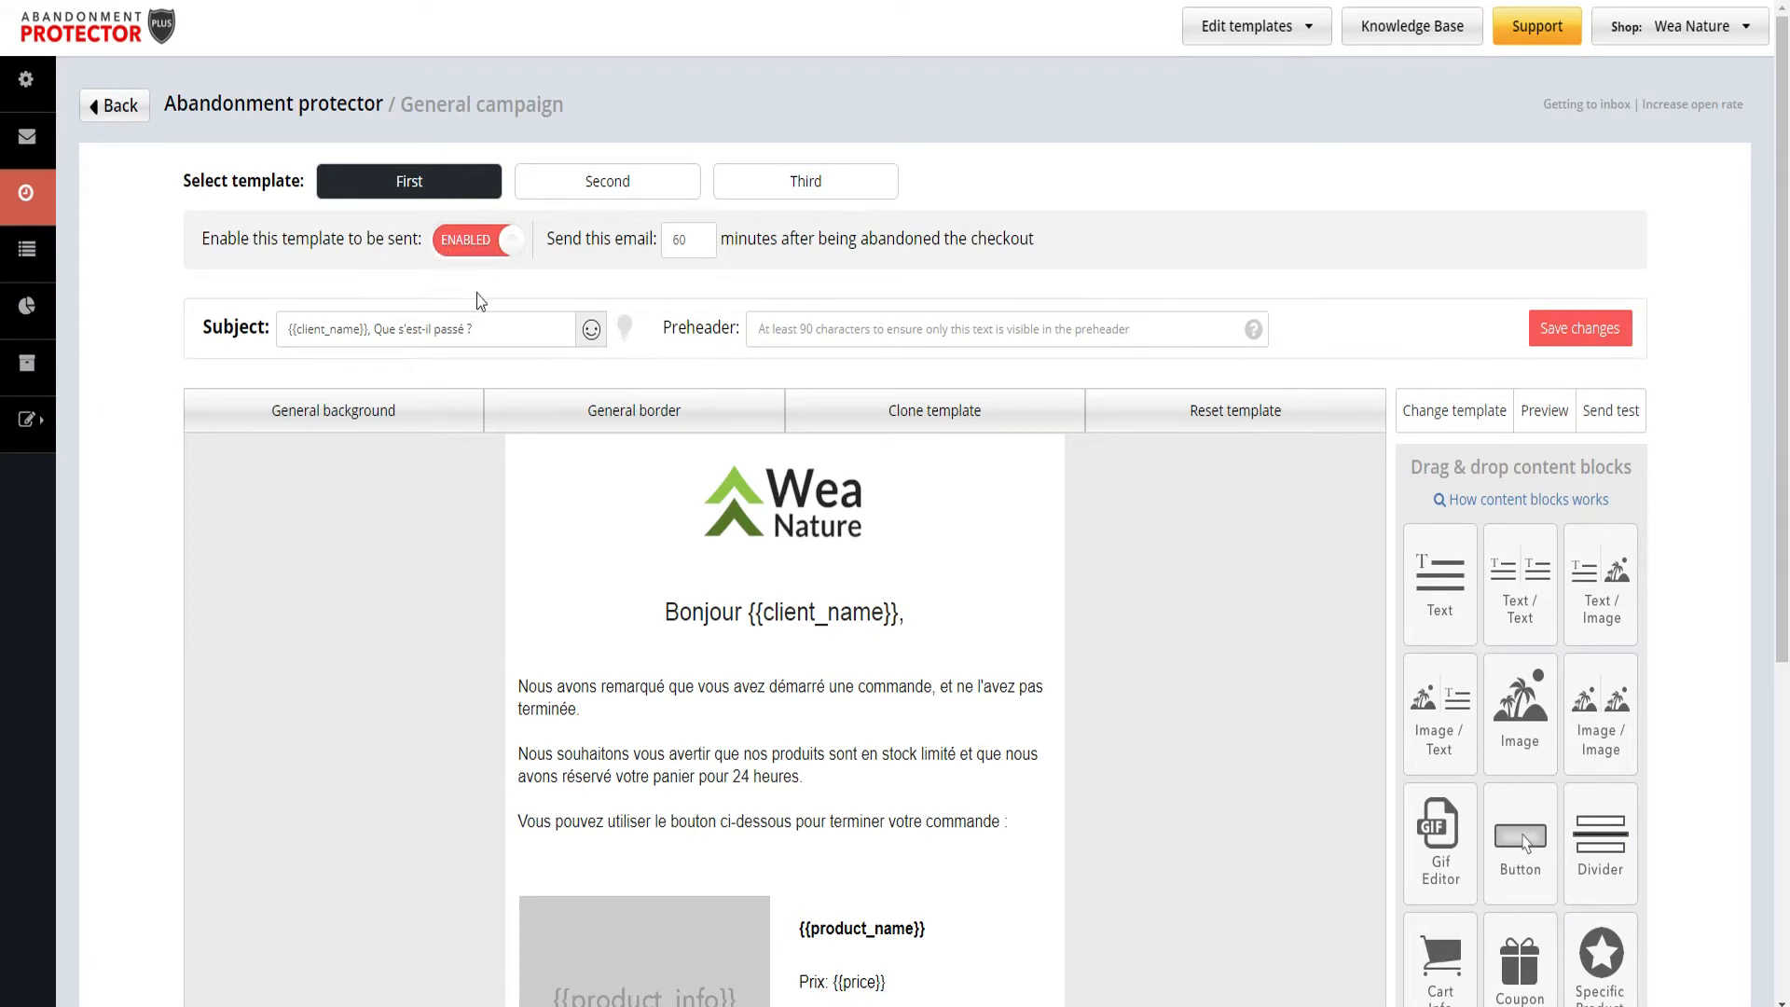
double_click(683, 240)
click(682, 249)
Examine the first email's subject line, checking the client name placeholder and the question that follows it.
drag(486, 334, 280, 329)
click(438, 334)
click(376, 375)
drag(368, 332, 253, 326)
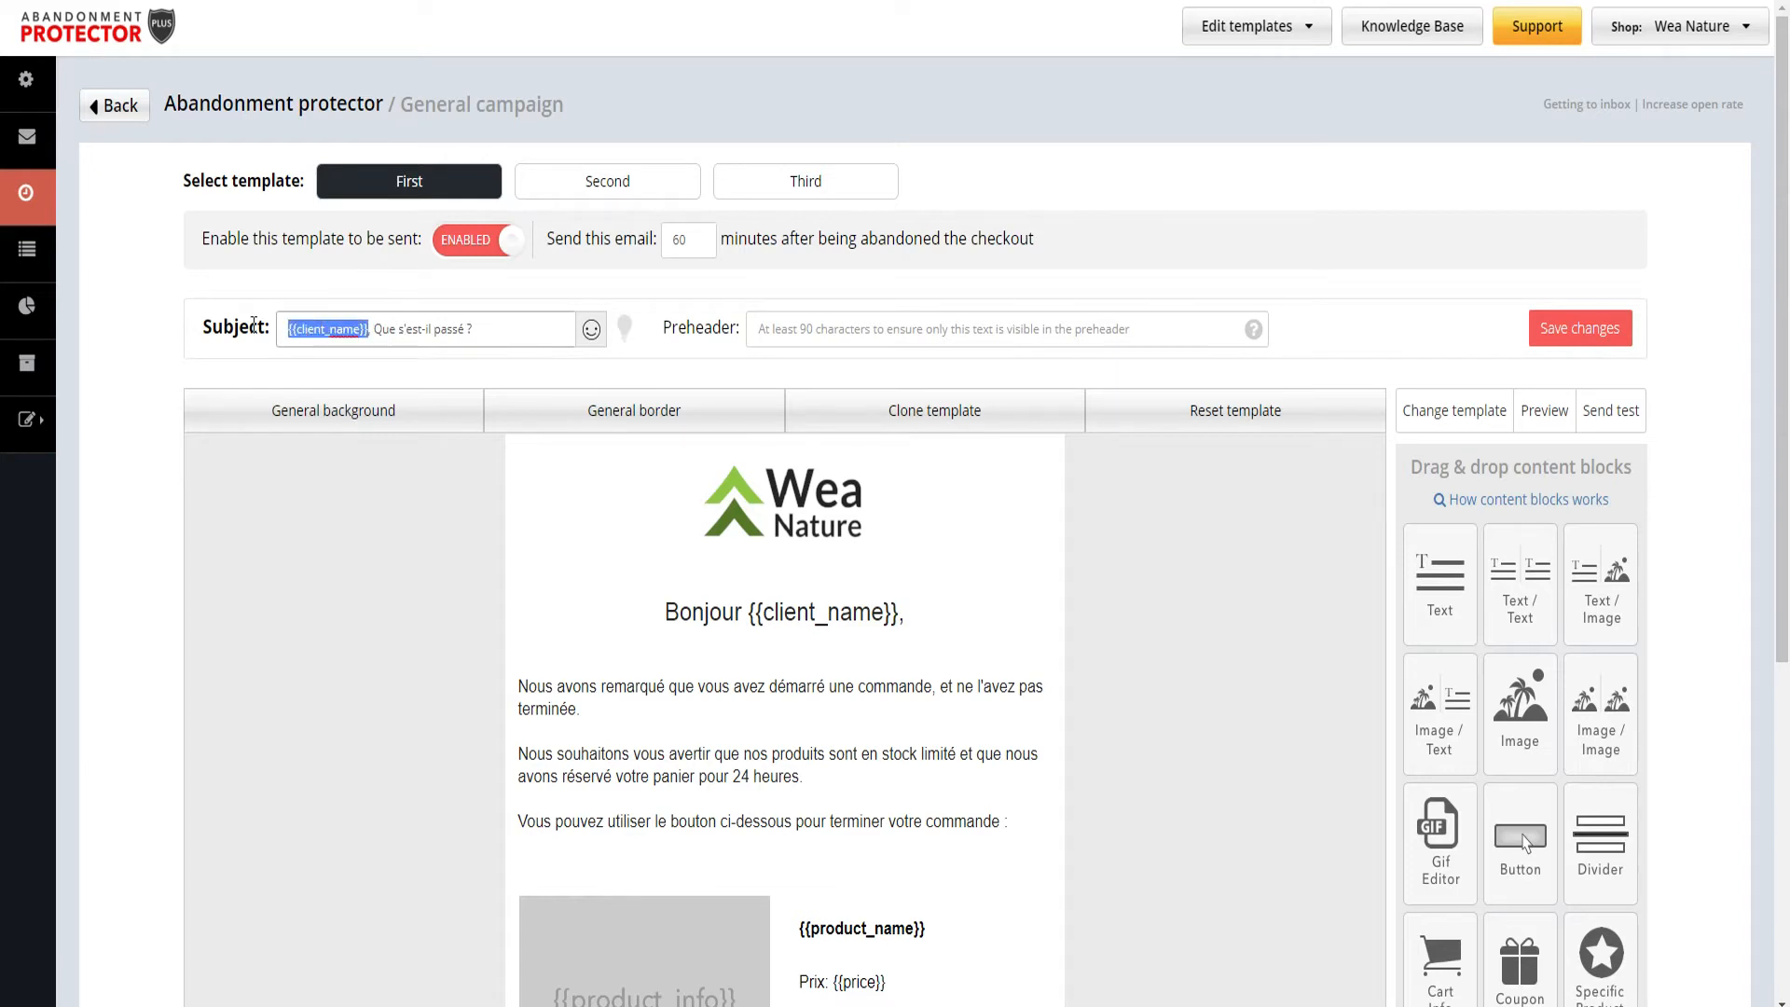
click(360, 332)
text(,)
click(384, 362)
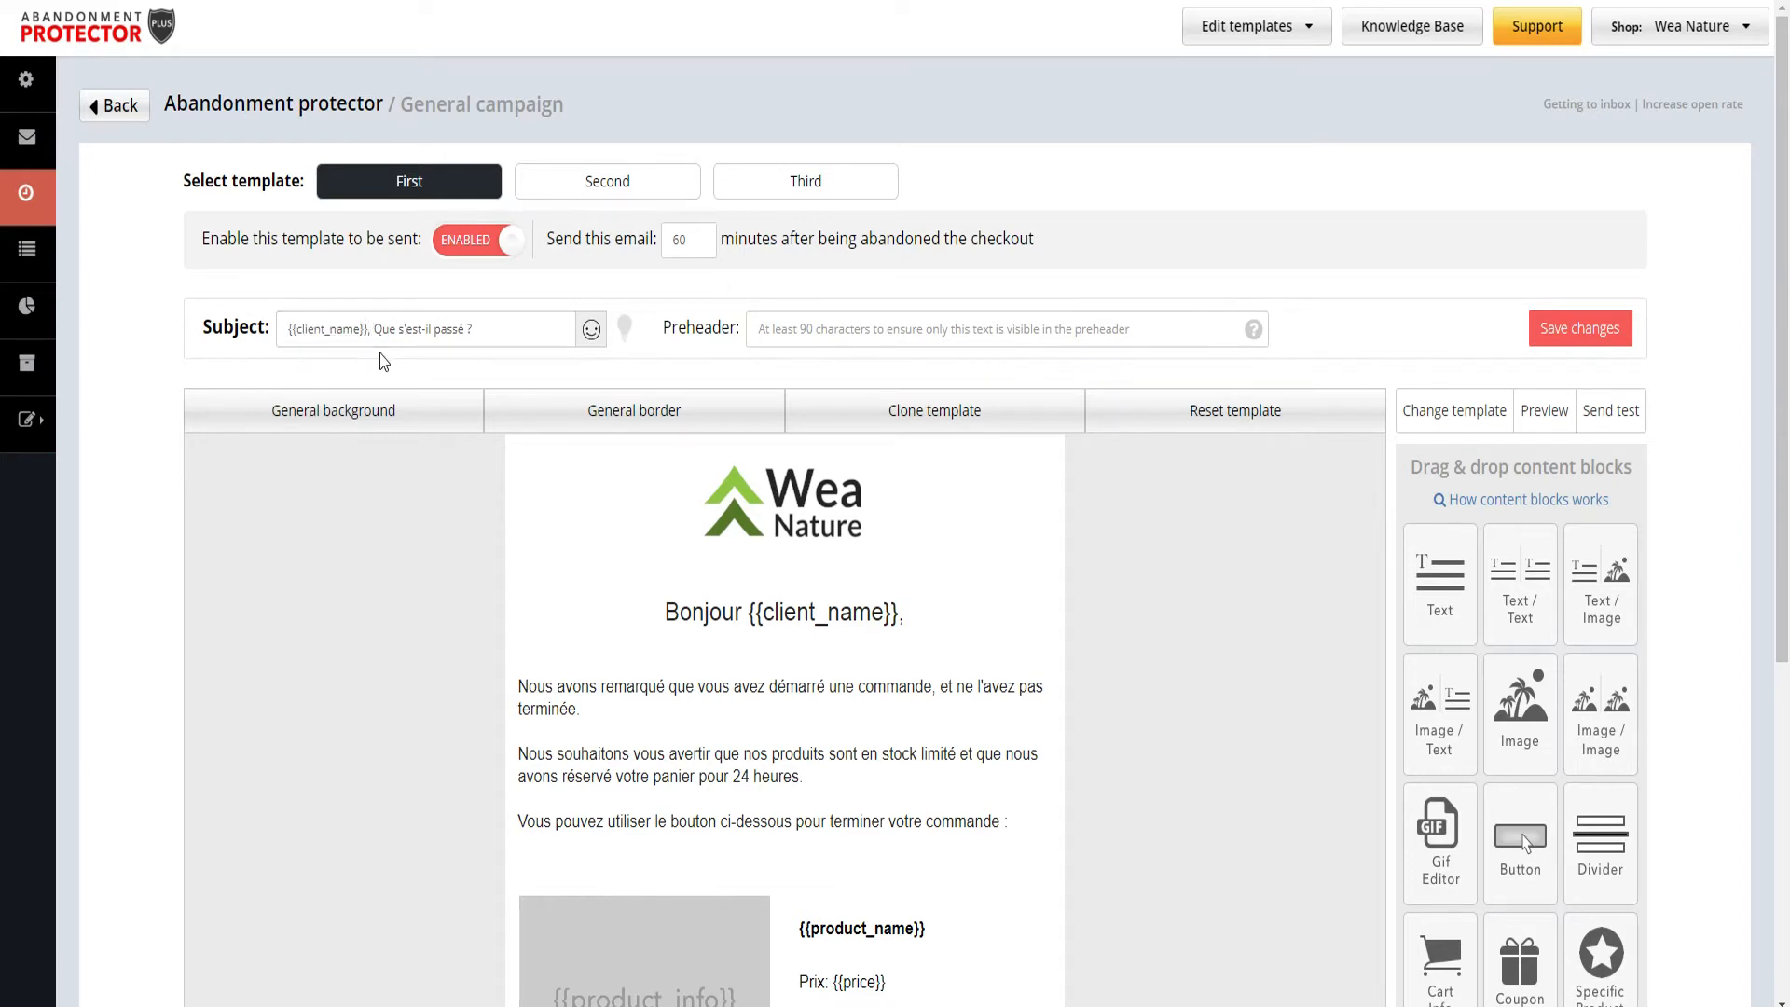
drag(369, 336, 285, 328)
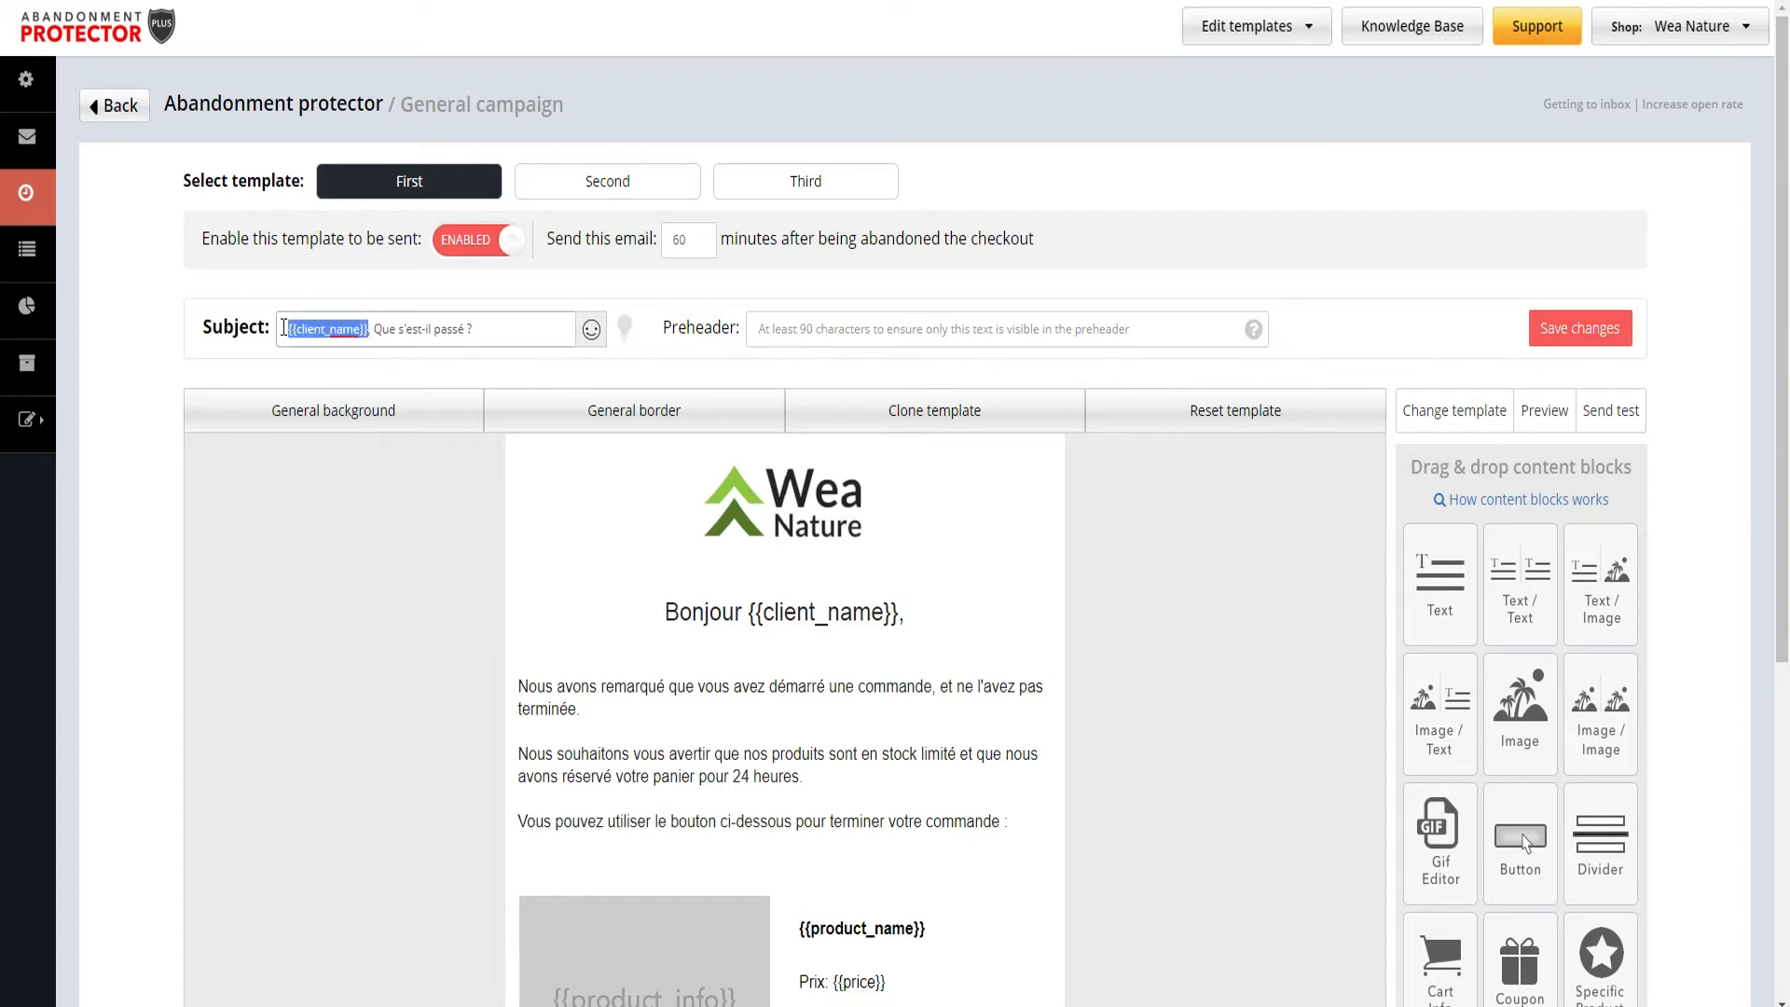
click(444, 374)
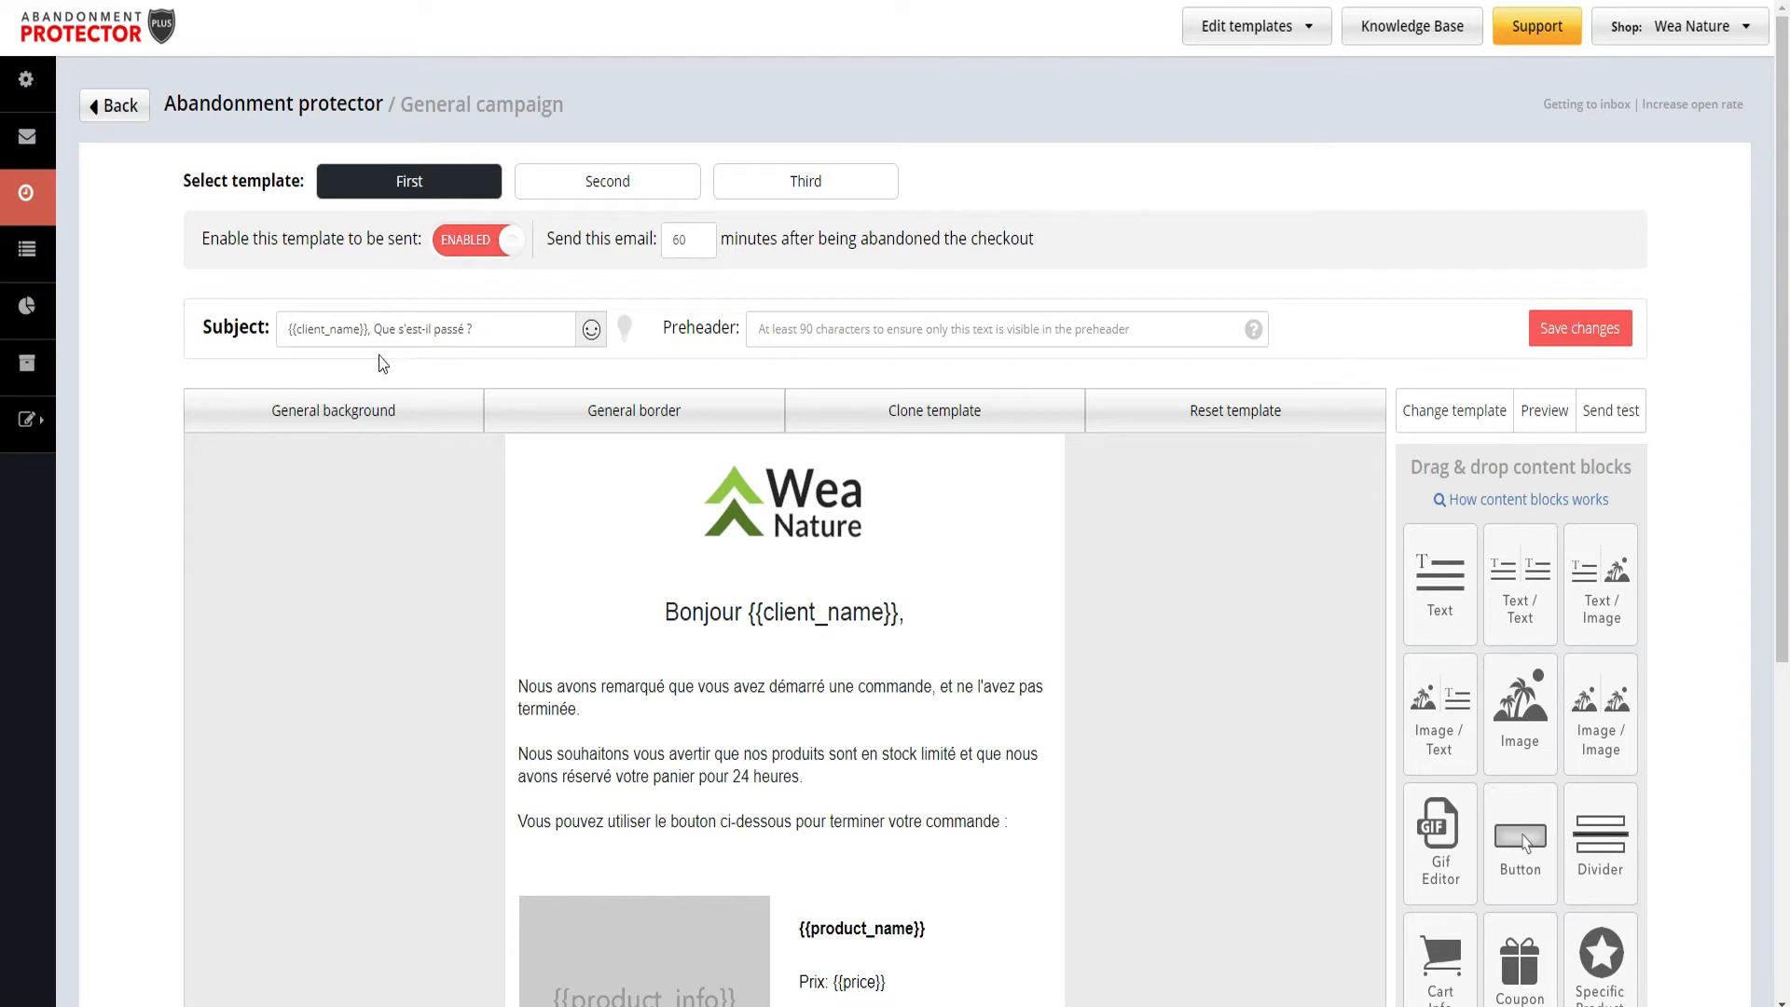
drag(492, 335, 377, 336)
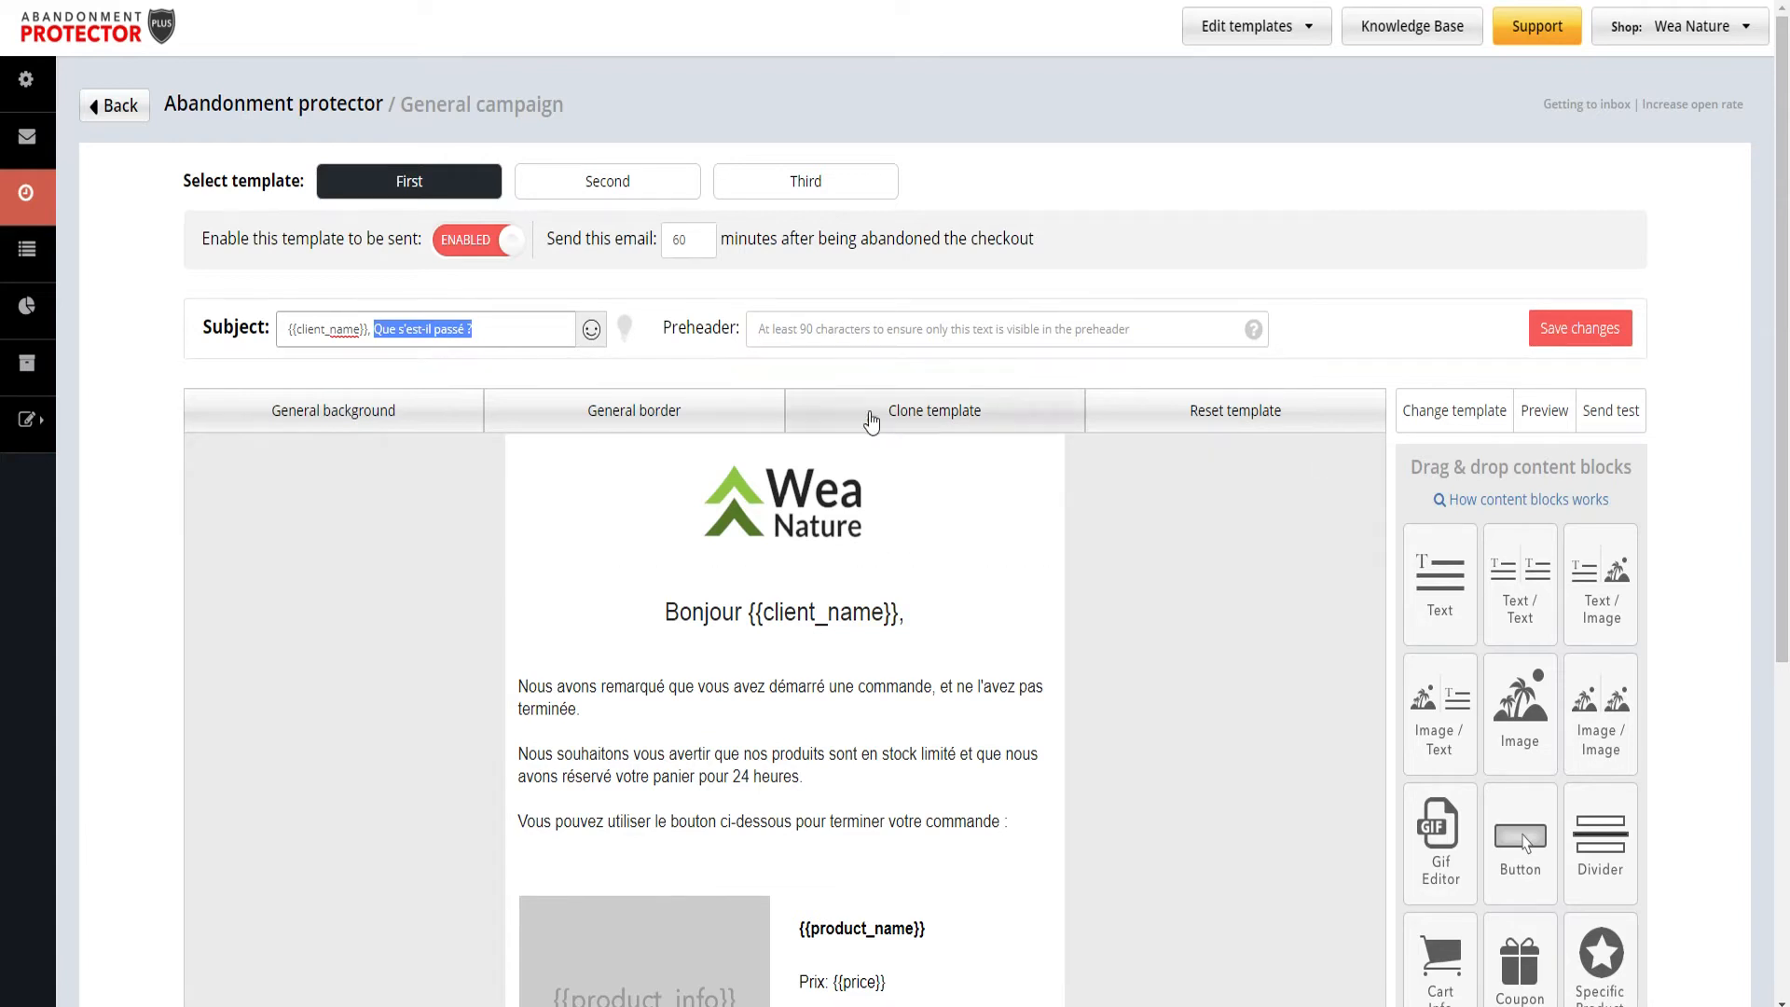
Read through the first email's body, from the logo and greeting to the product block, order button and footer.
scroll(969, 406, down, 1)
scroll(522, 401, down, 2)
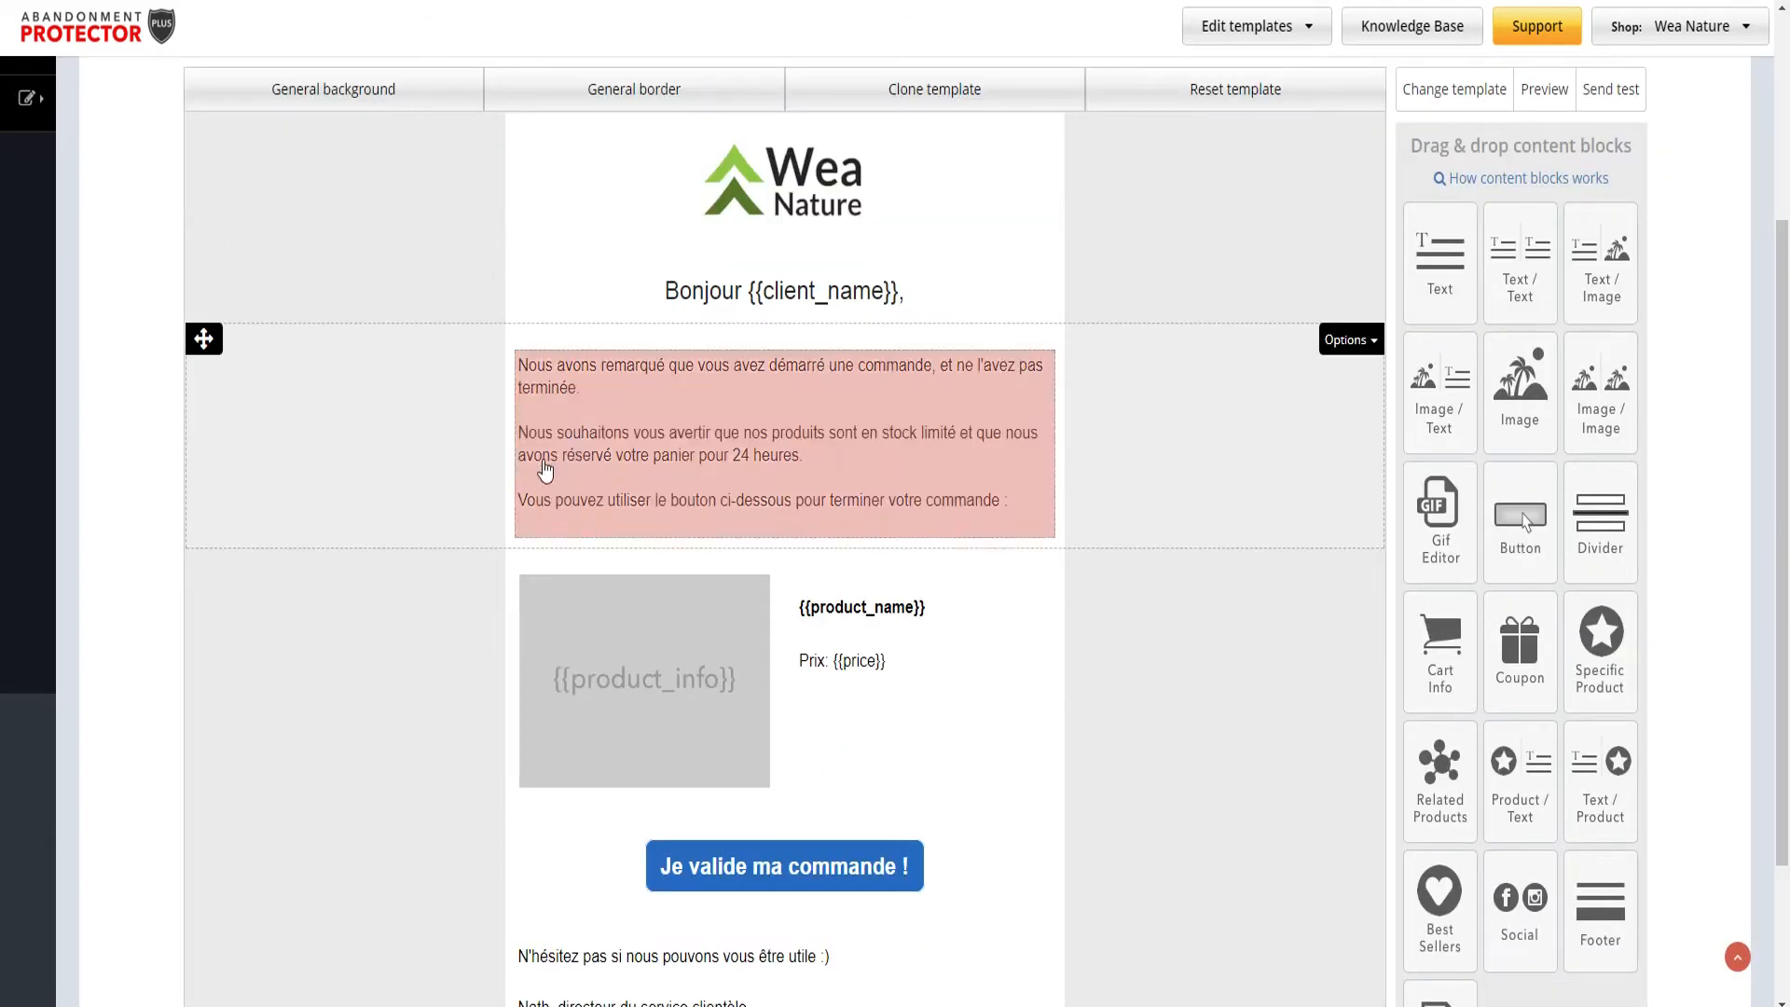
scroll(494, 401, up, 2)
scroll(457, 411, down, 2)
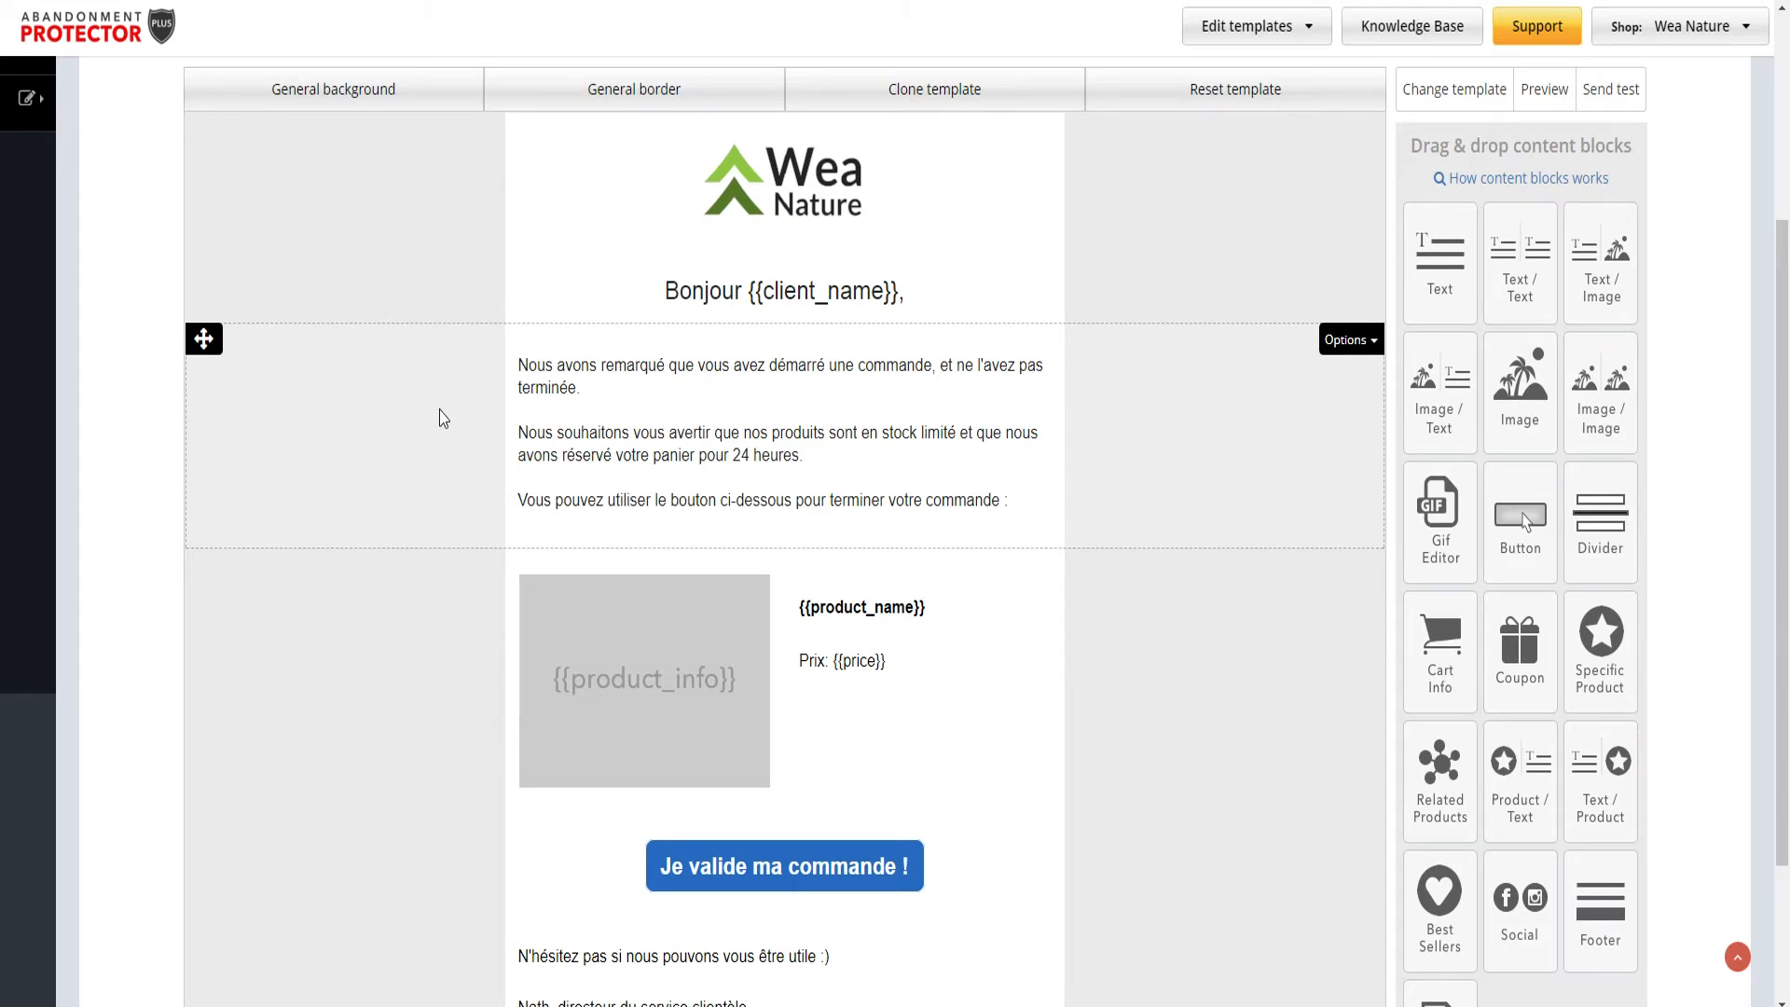
scroll(415, 414, down, 1)
scroll(421, 414, down, 1)
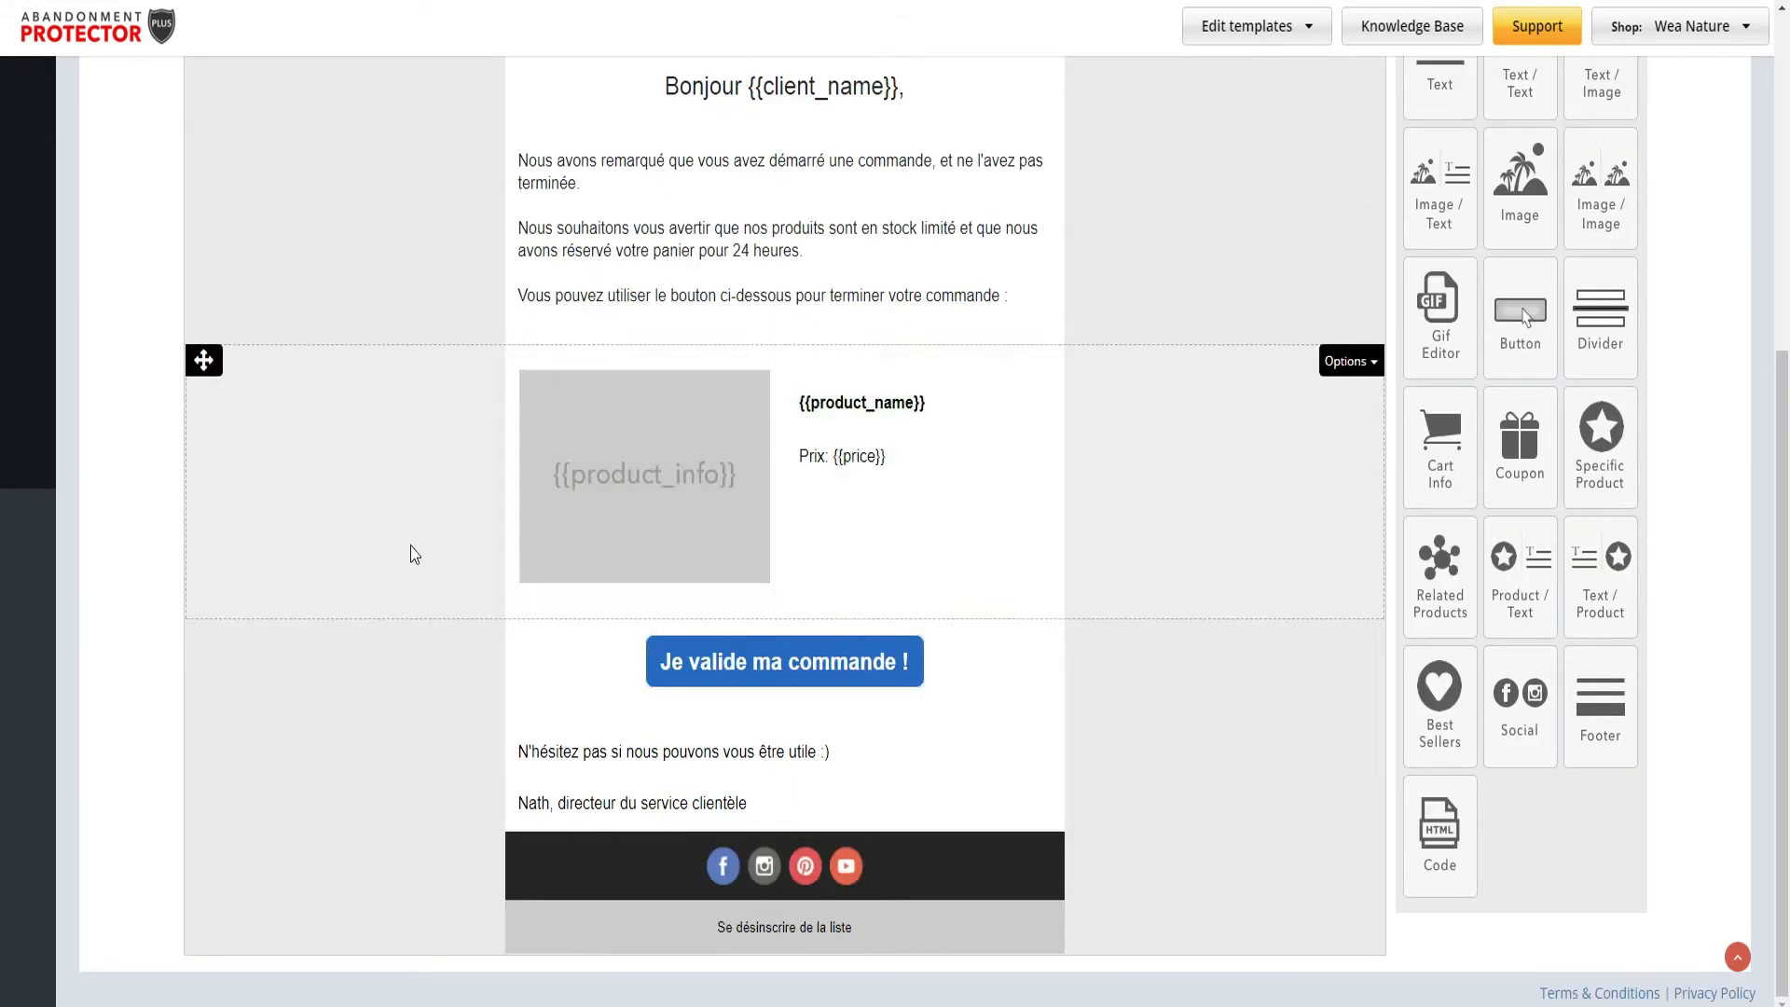
scroll(392, 556, up, 2)
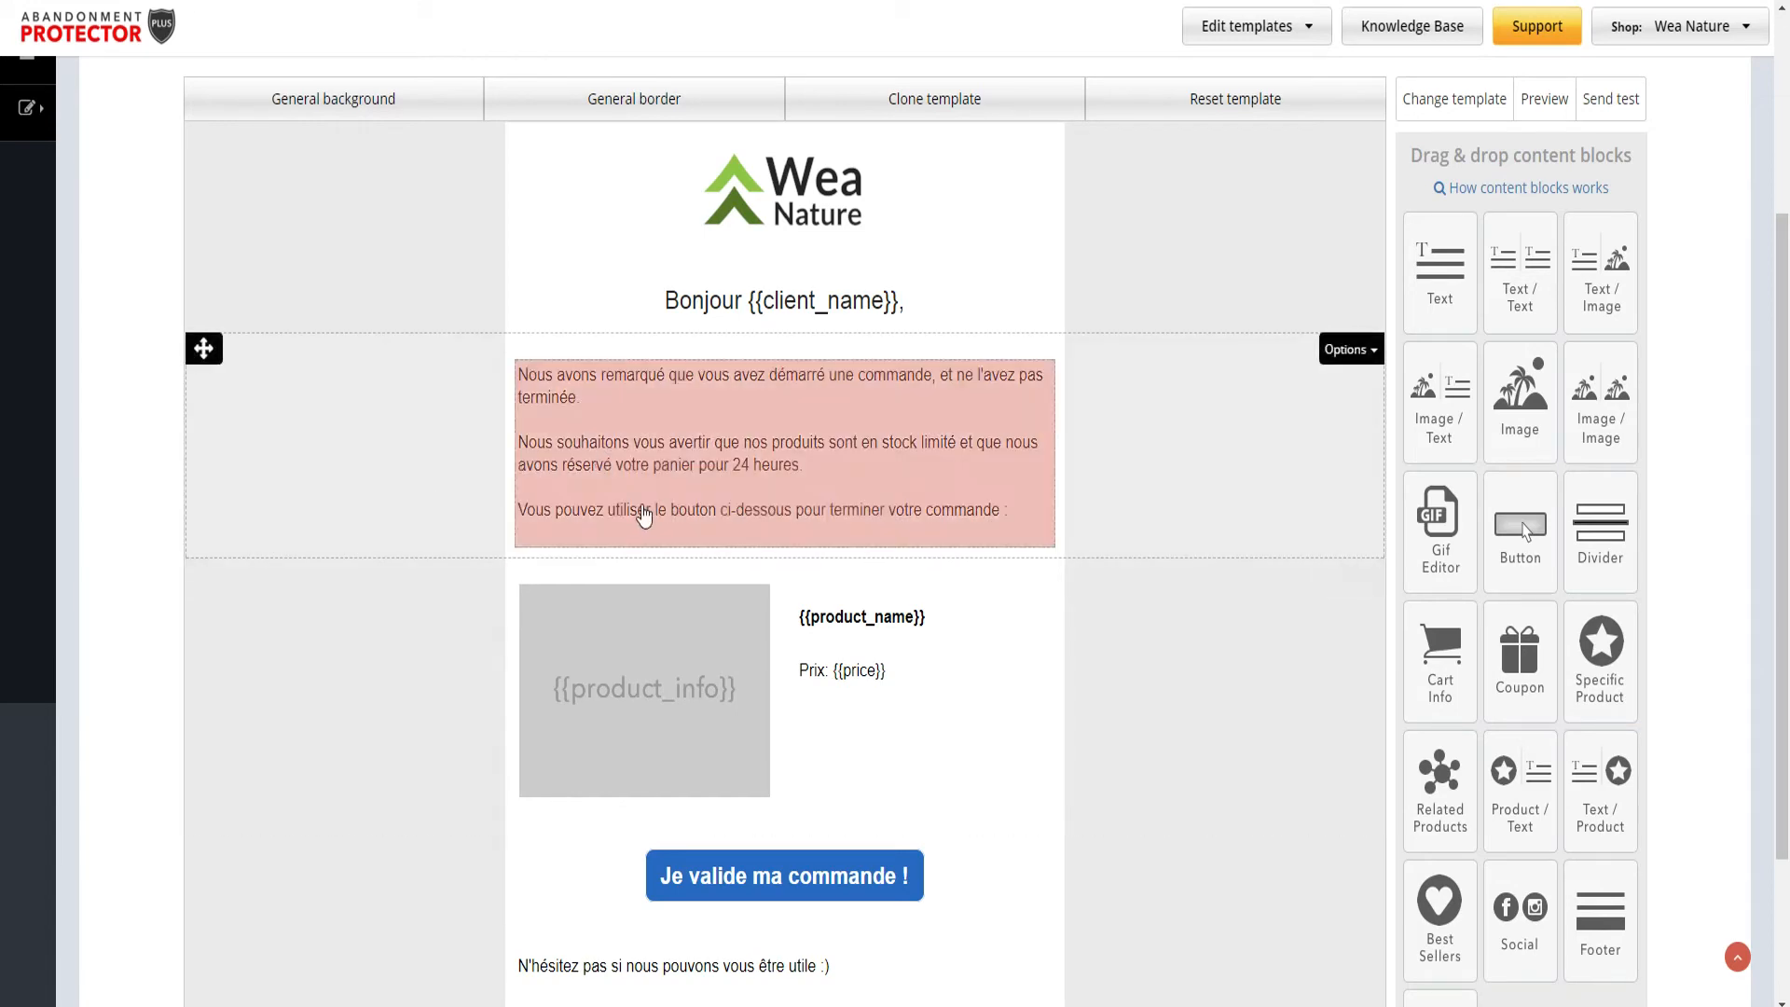
scroll(535, 493, down, 1)
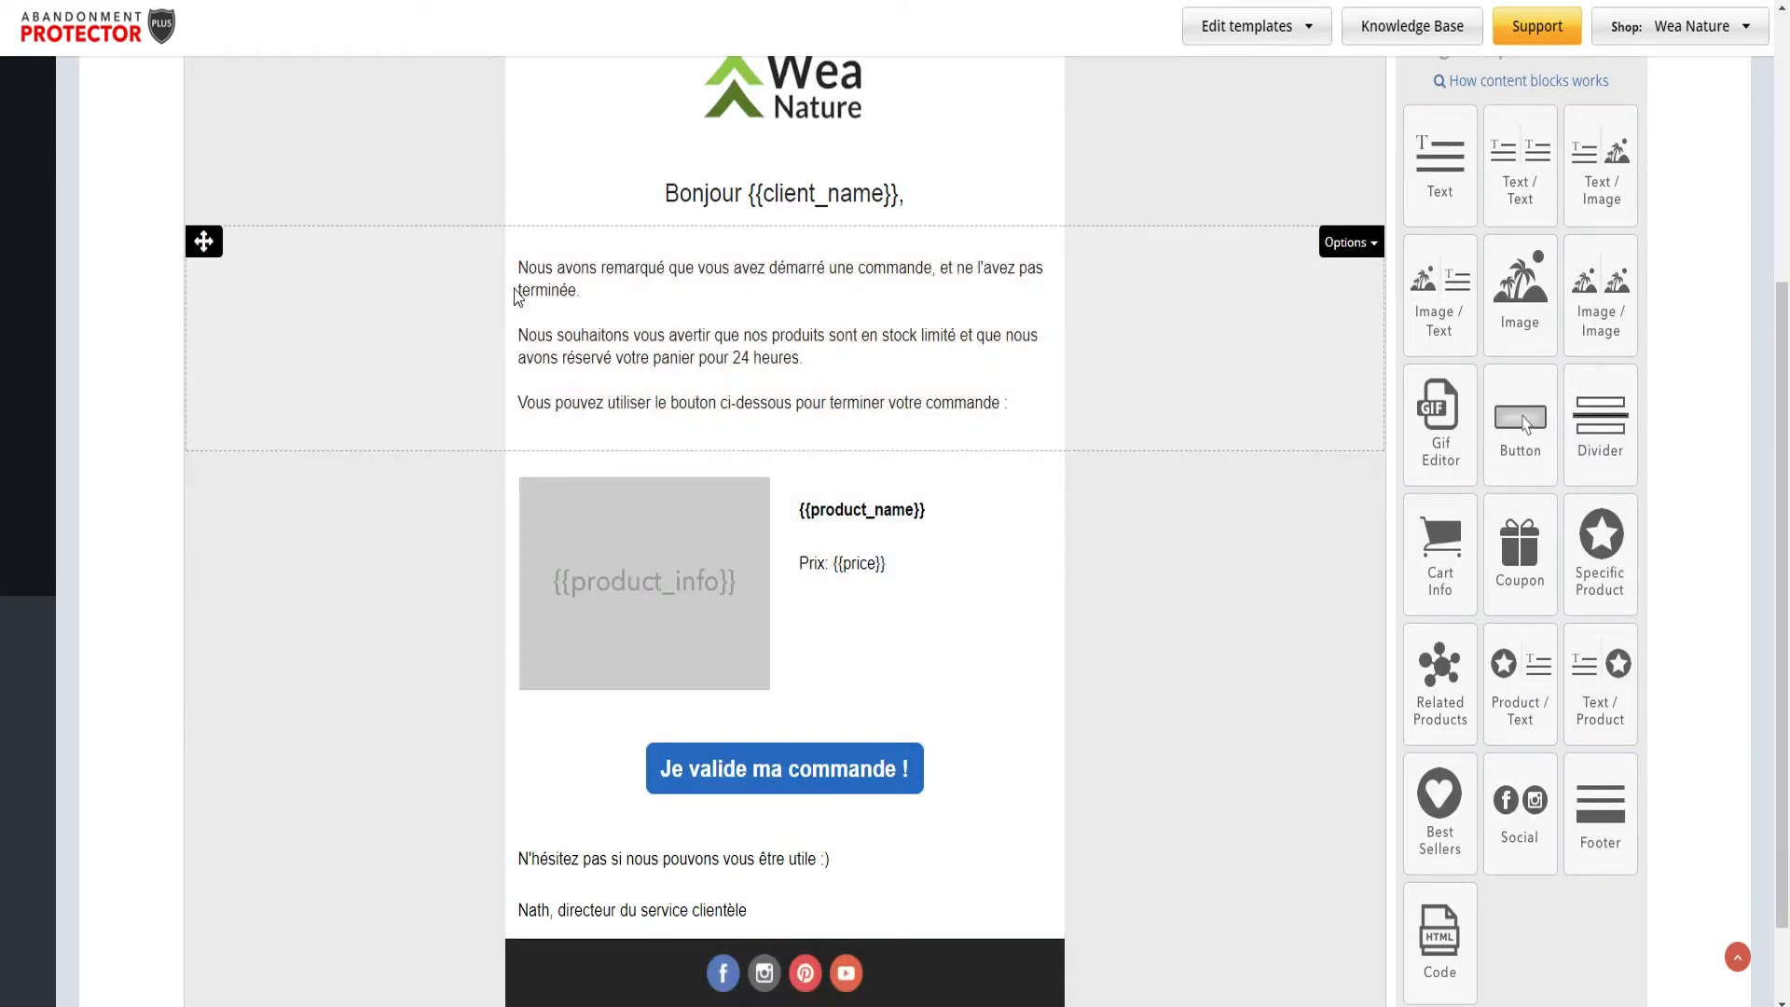
scroll(593, 228, up, 1)
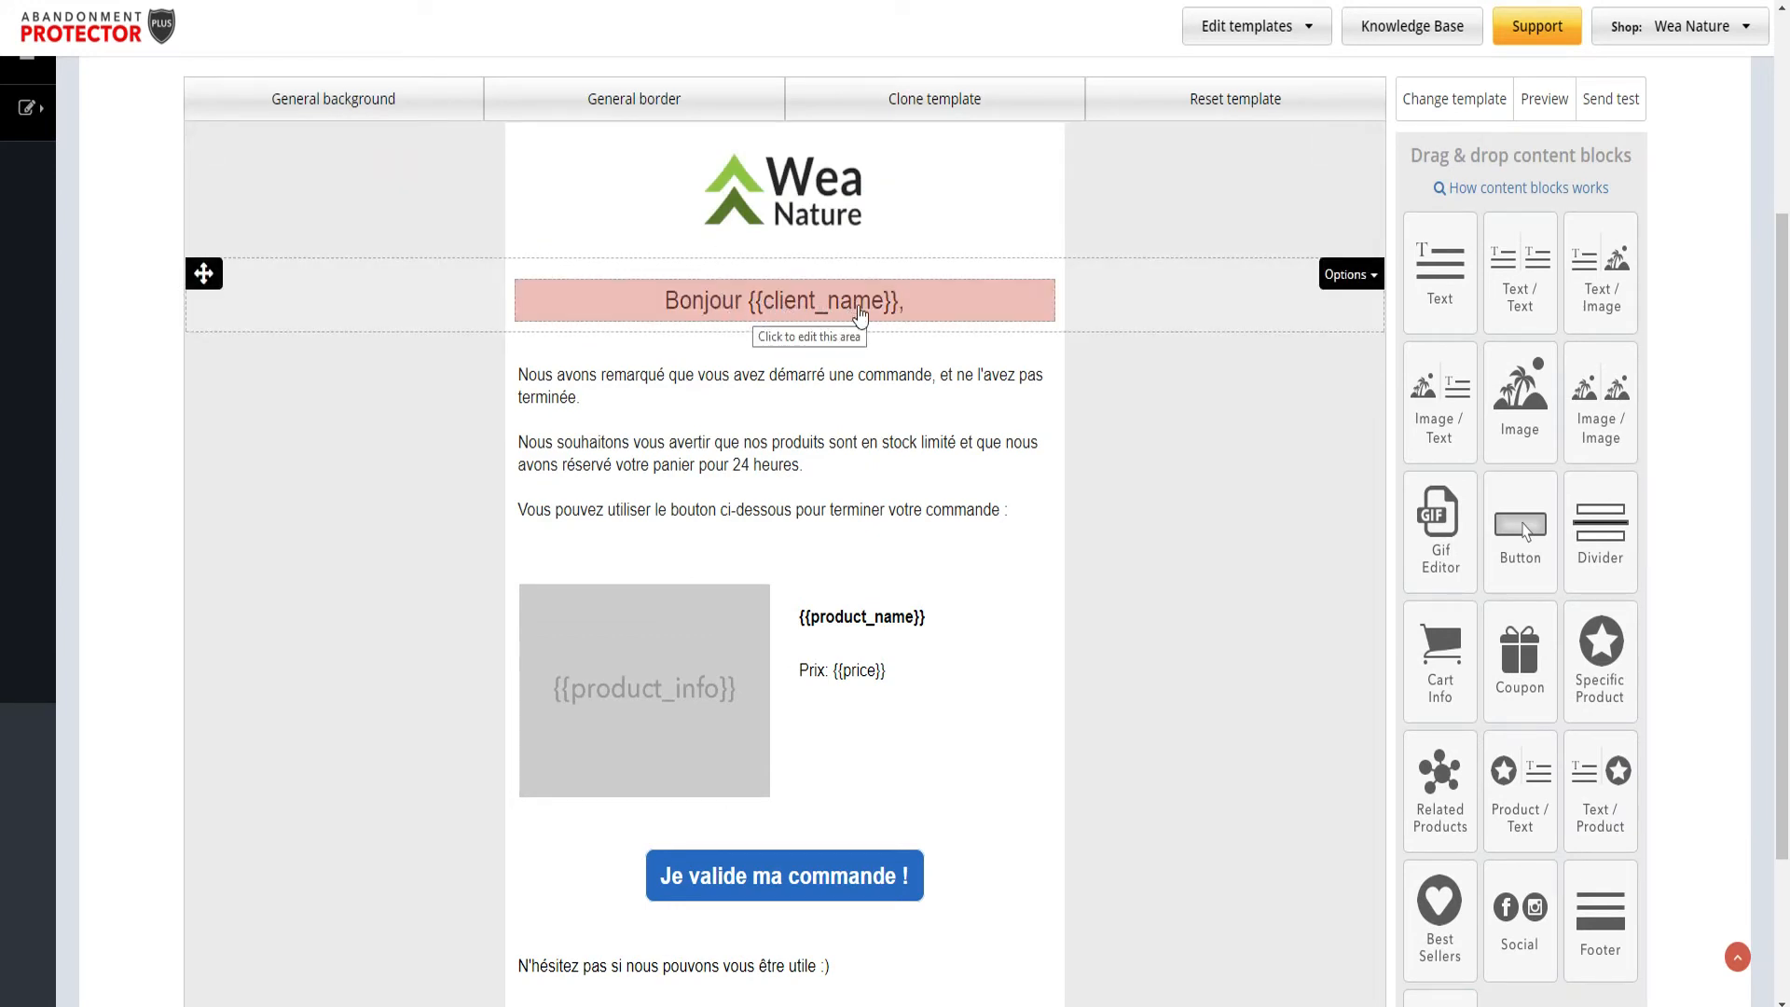
Open the main body text block in the content editor, inspect its formatting options, and close it without saving.
click(759, 453)
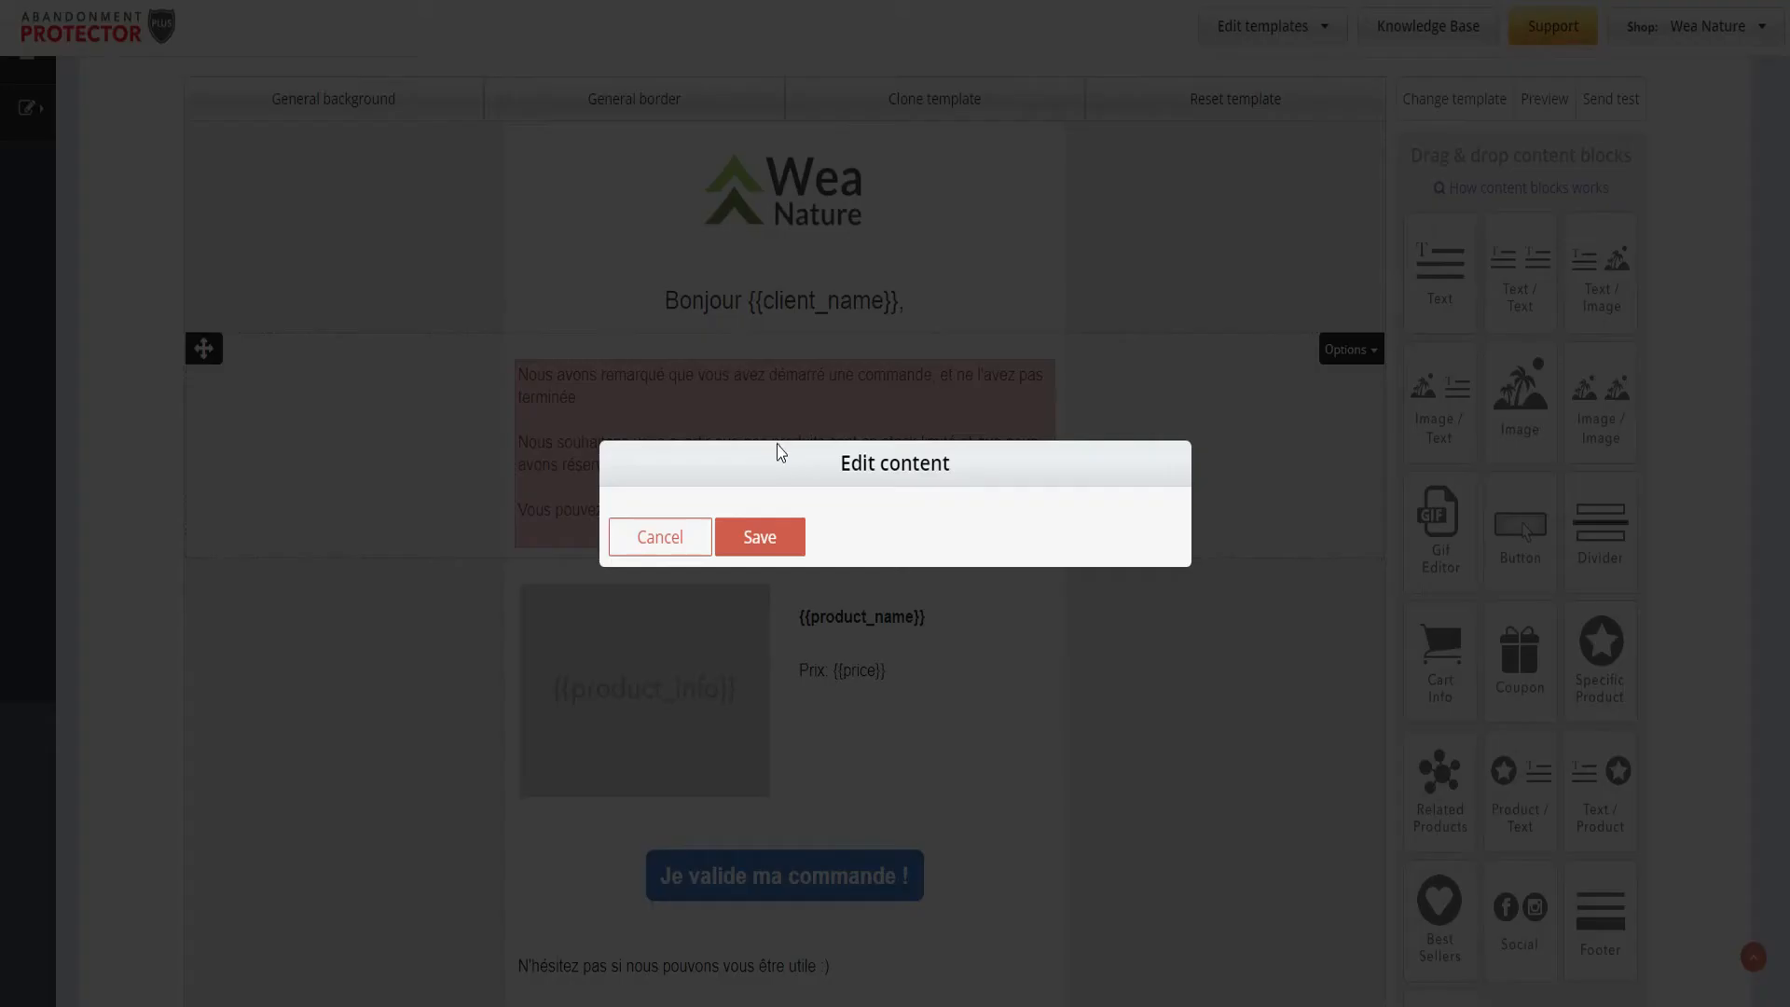
click(762, 529)
click(817, 631)
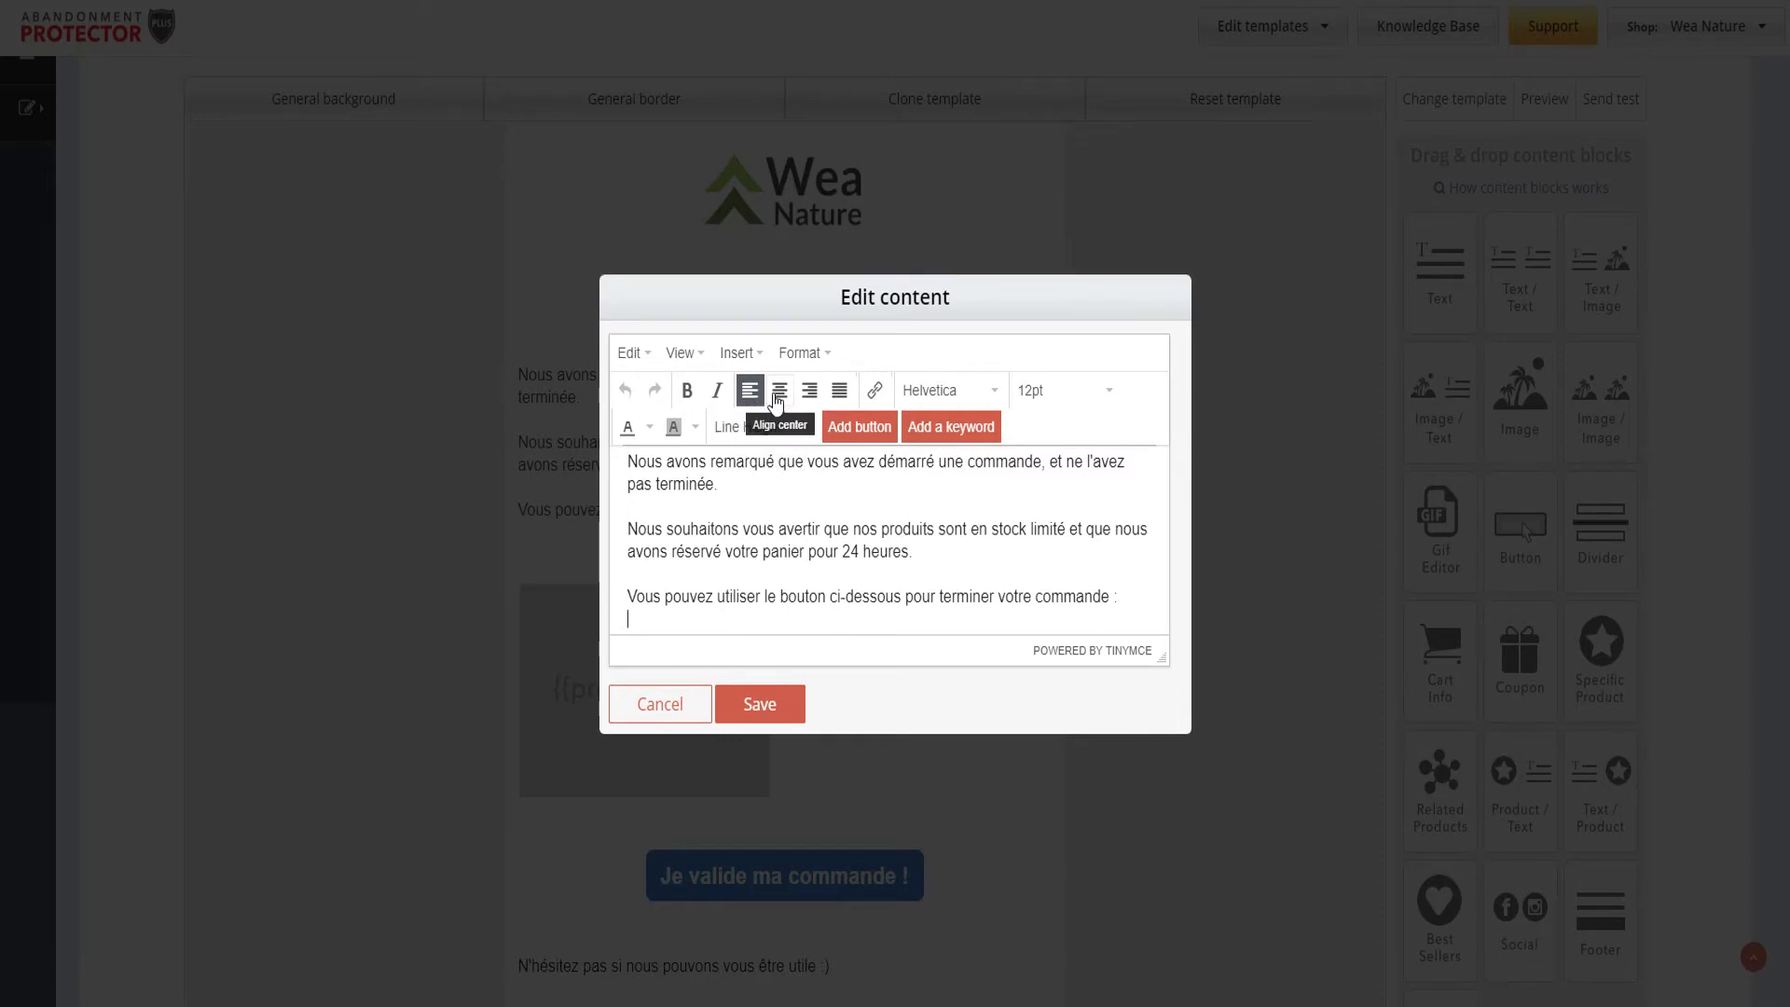
click(654, 713)
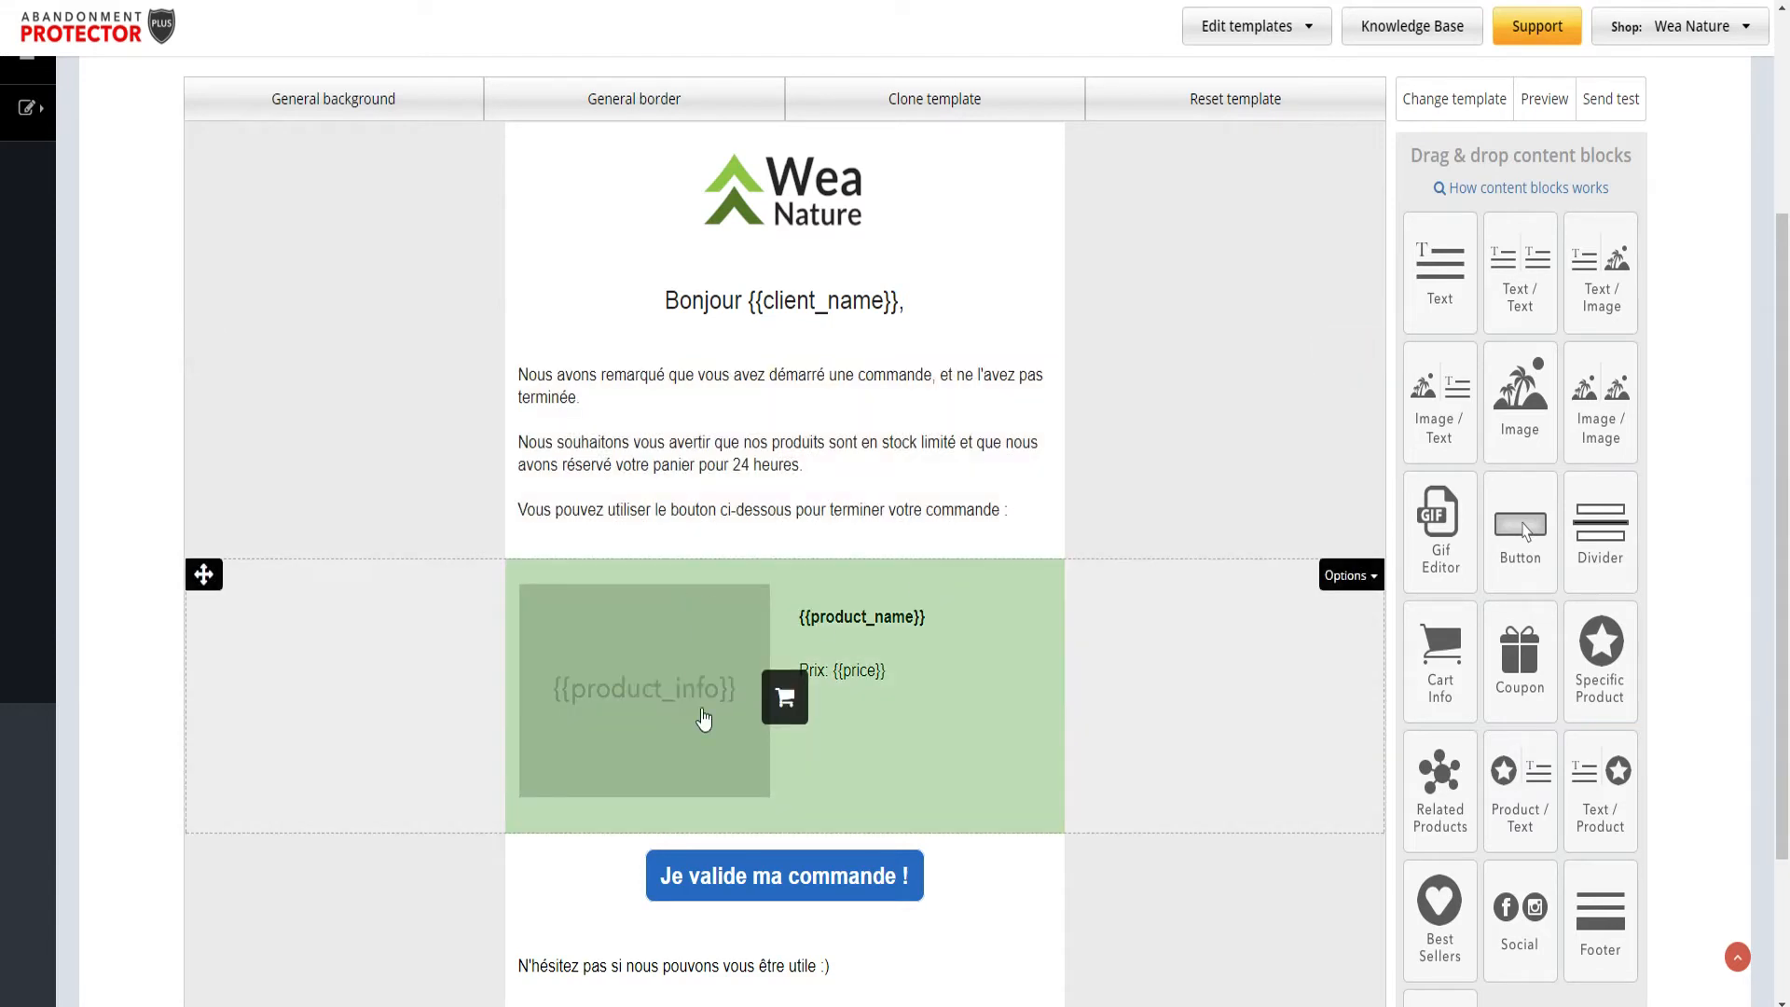
Browse the gallery of alternative email templates and return to the current first email without choosing one.
scroll(678, 684, down, 1)
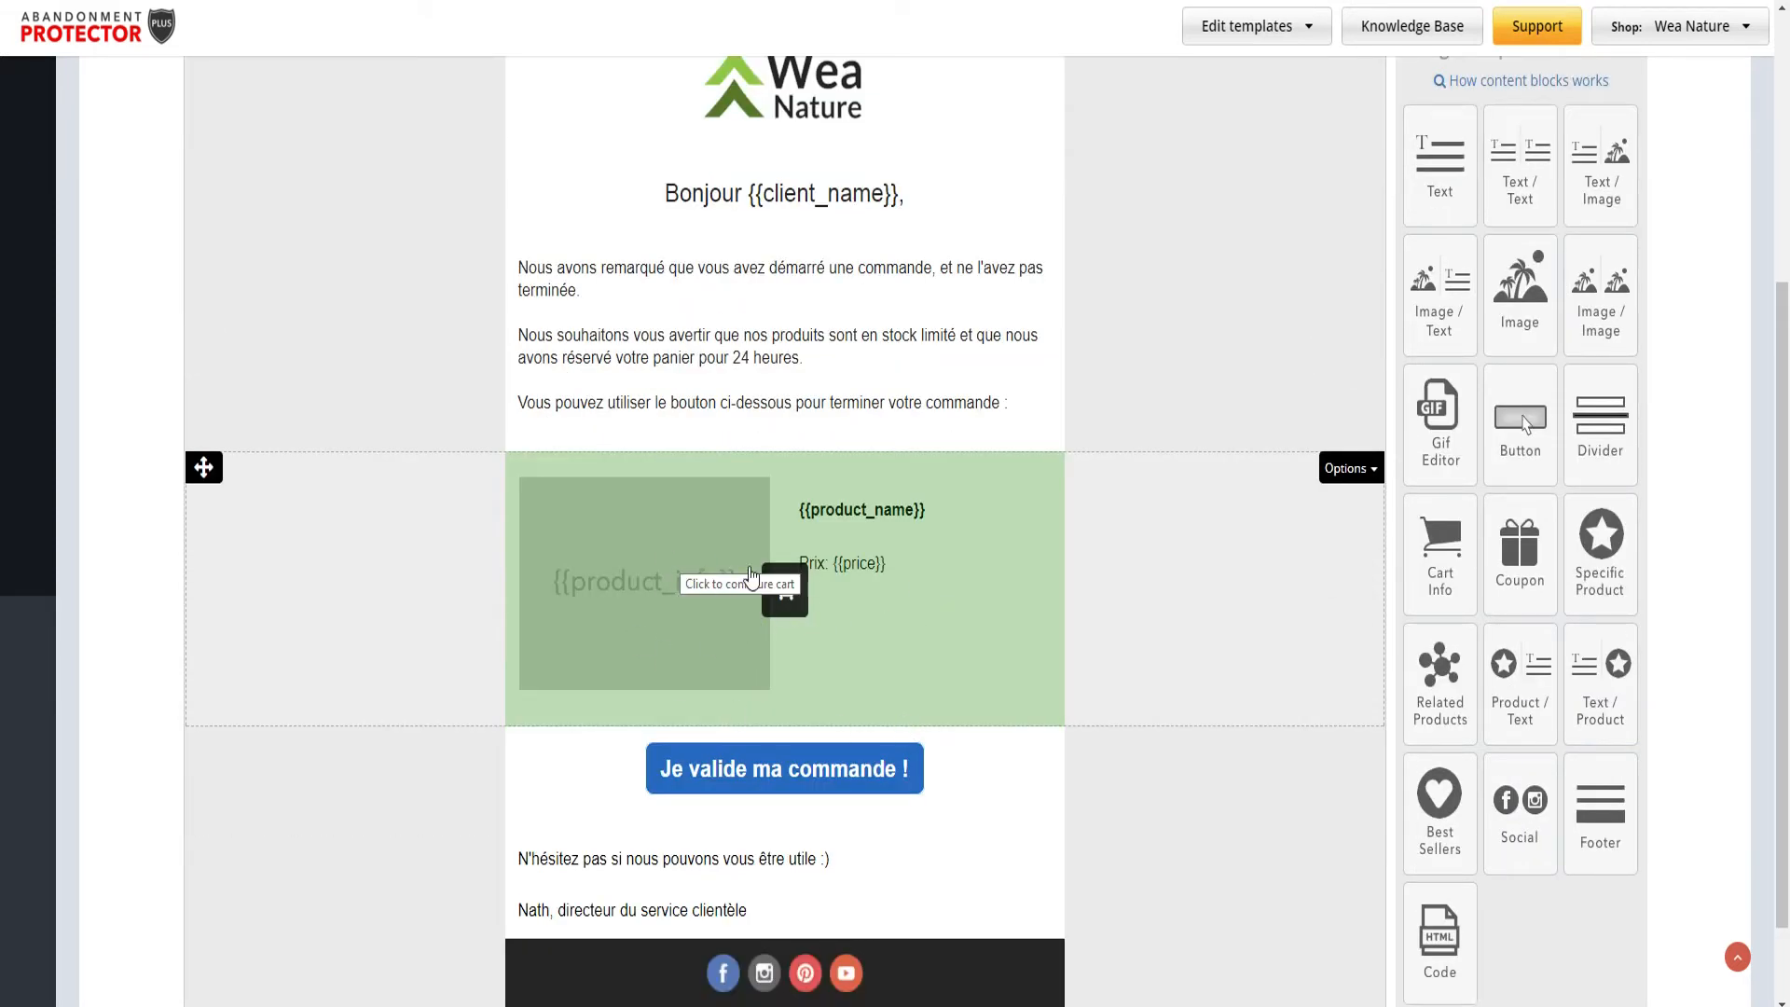
scroll(772, 615, up, 1)
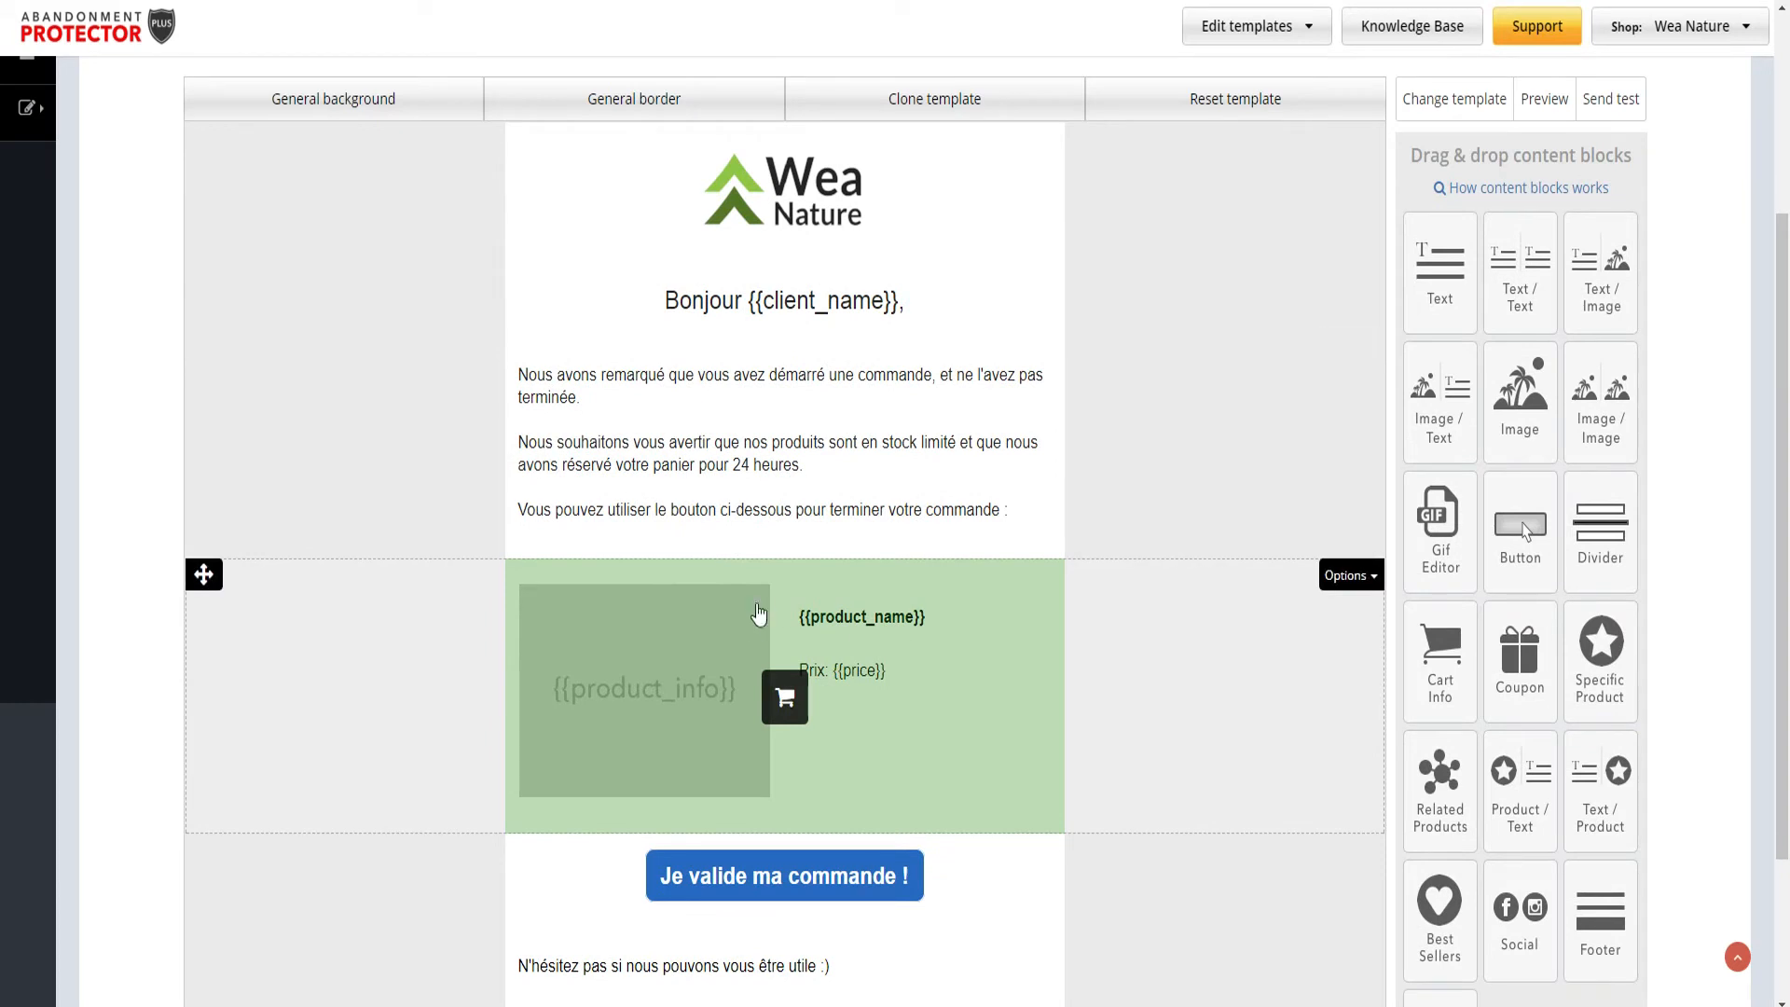
scroll(785, 607, up, 2)
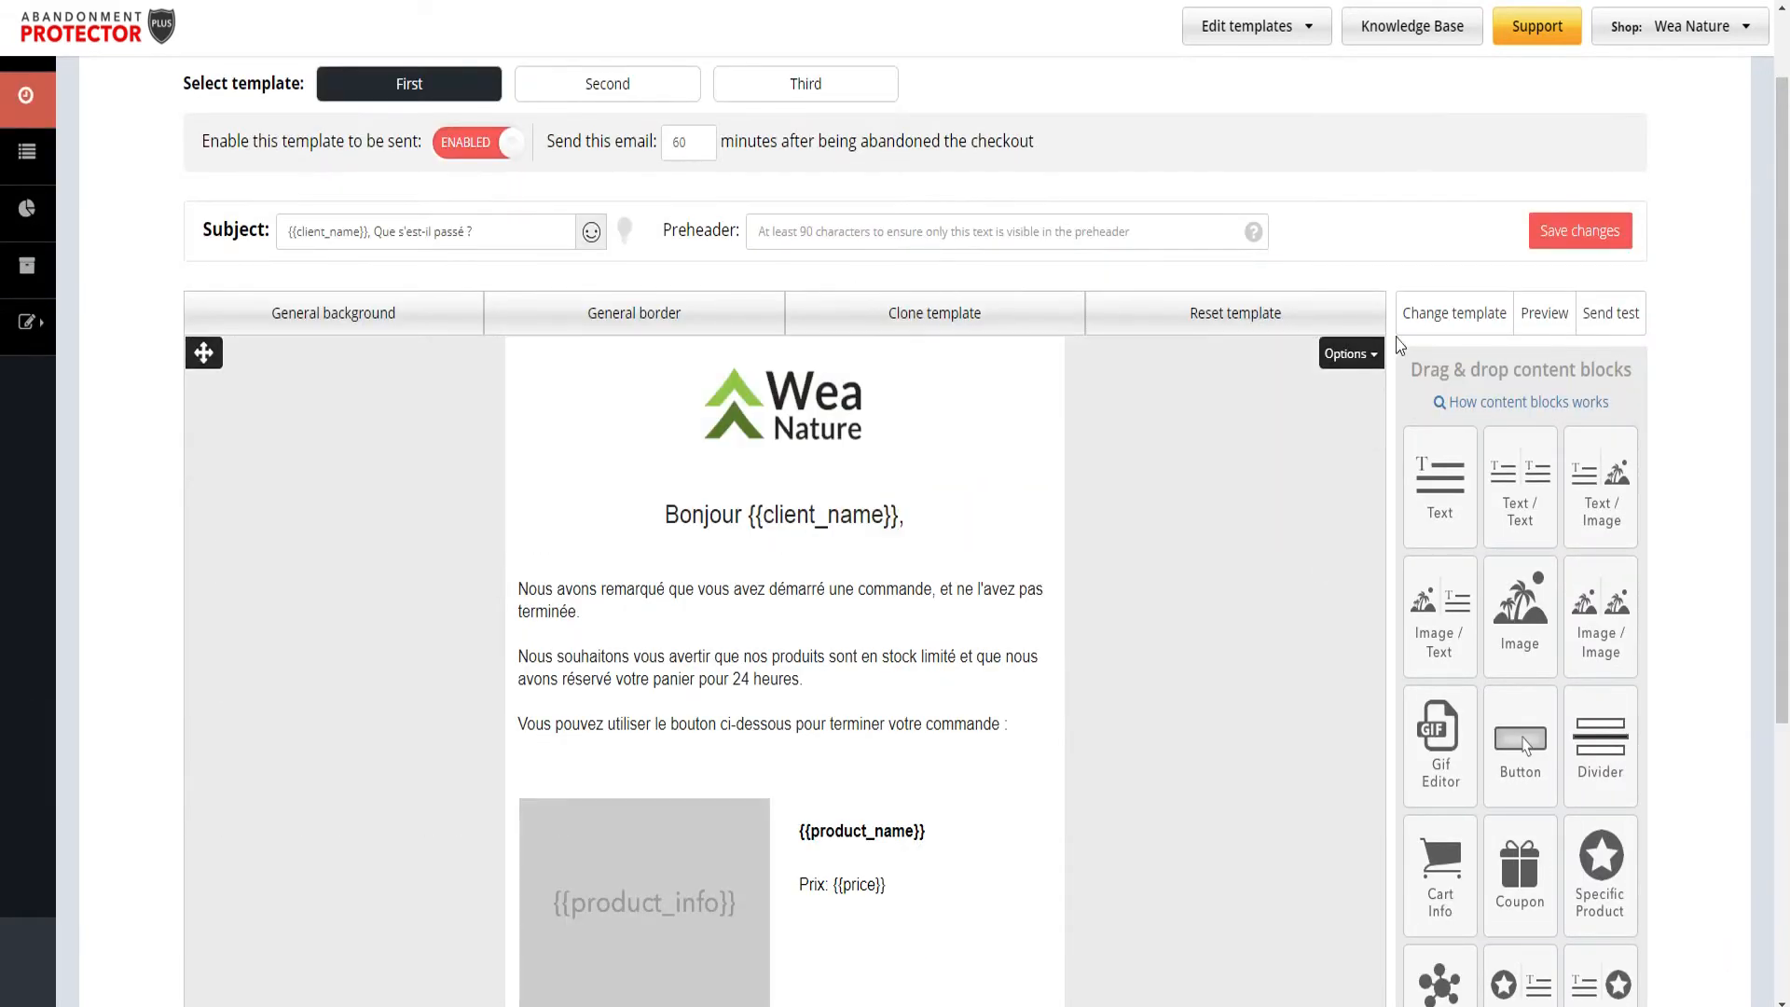
click(1450, 321)
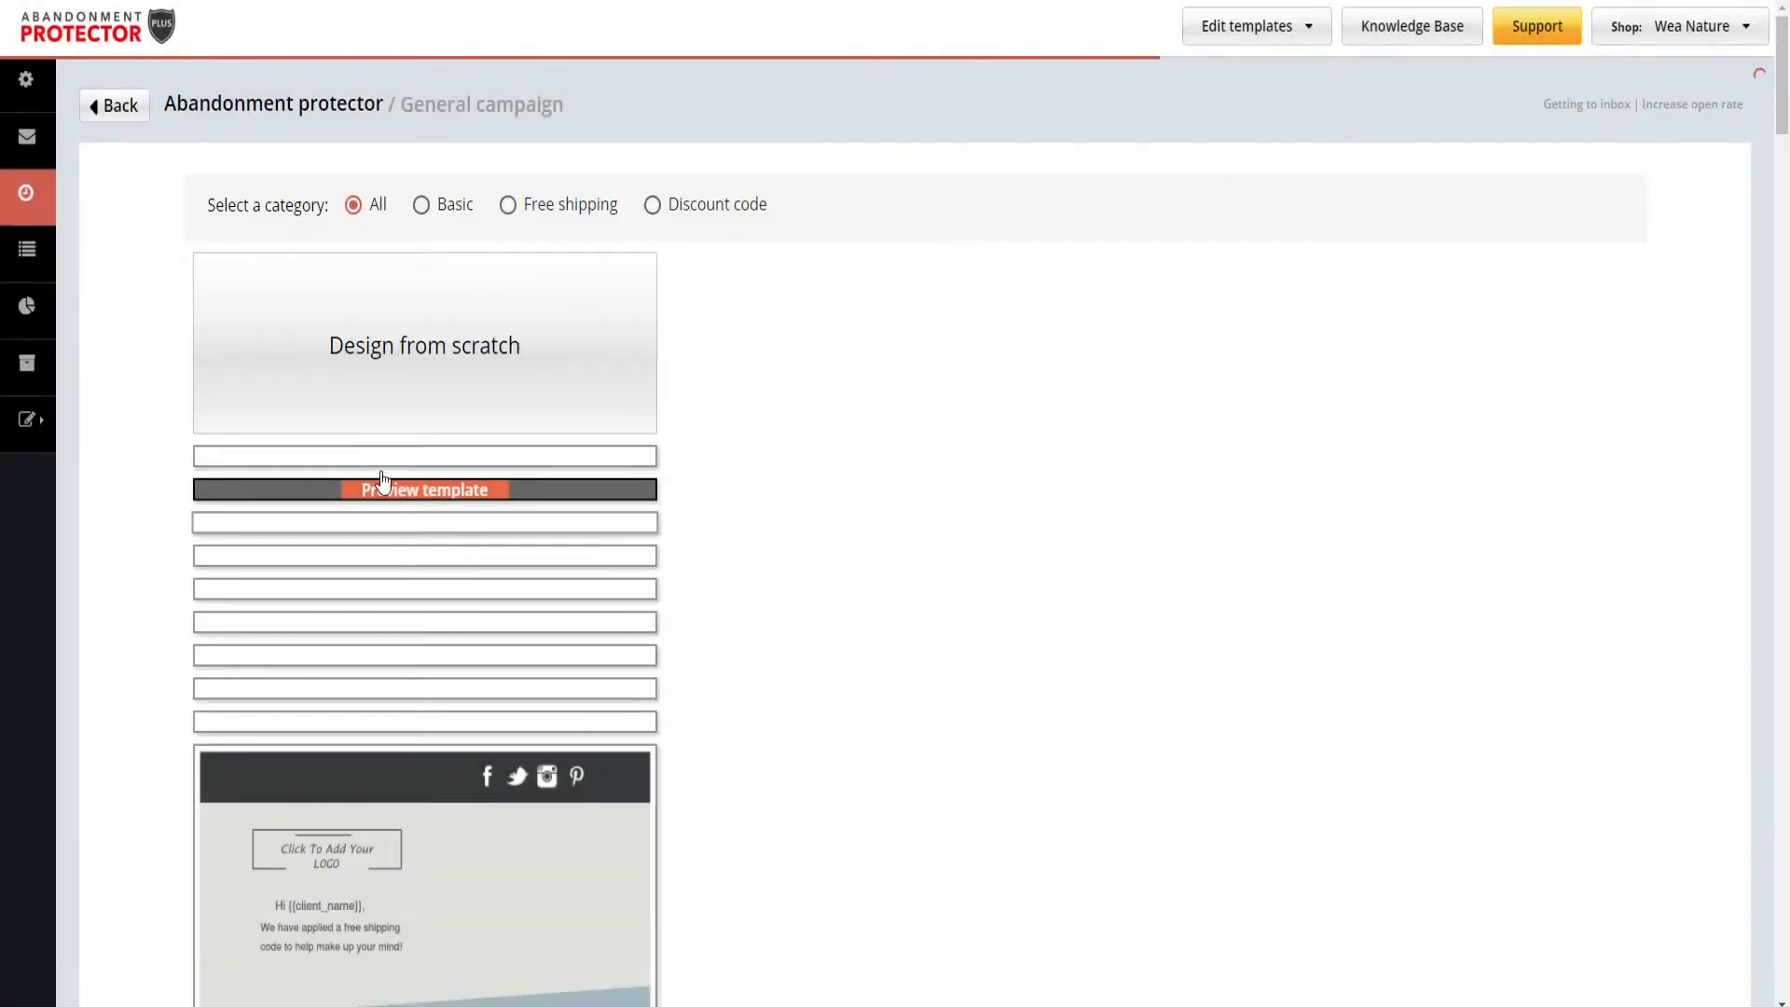
scroll(451, 500, down, 10)
scroll(591, 599, down, 8)
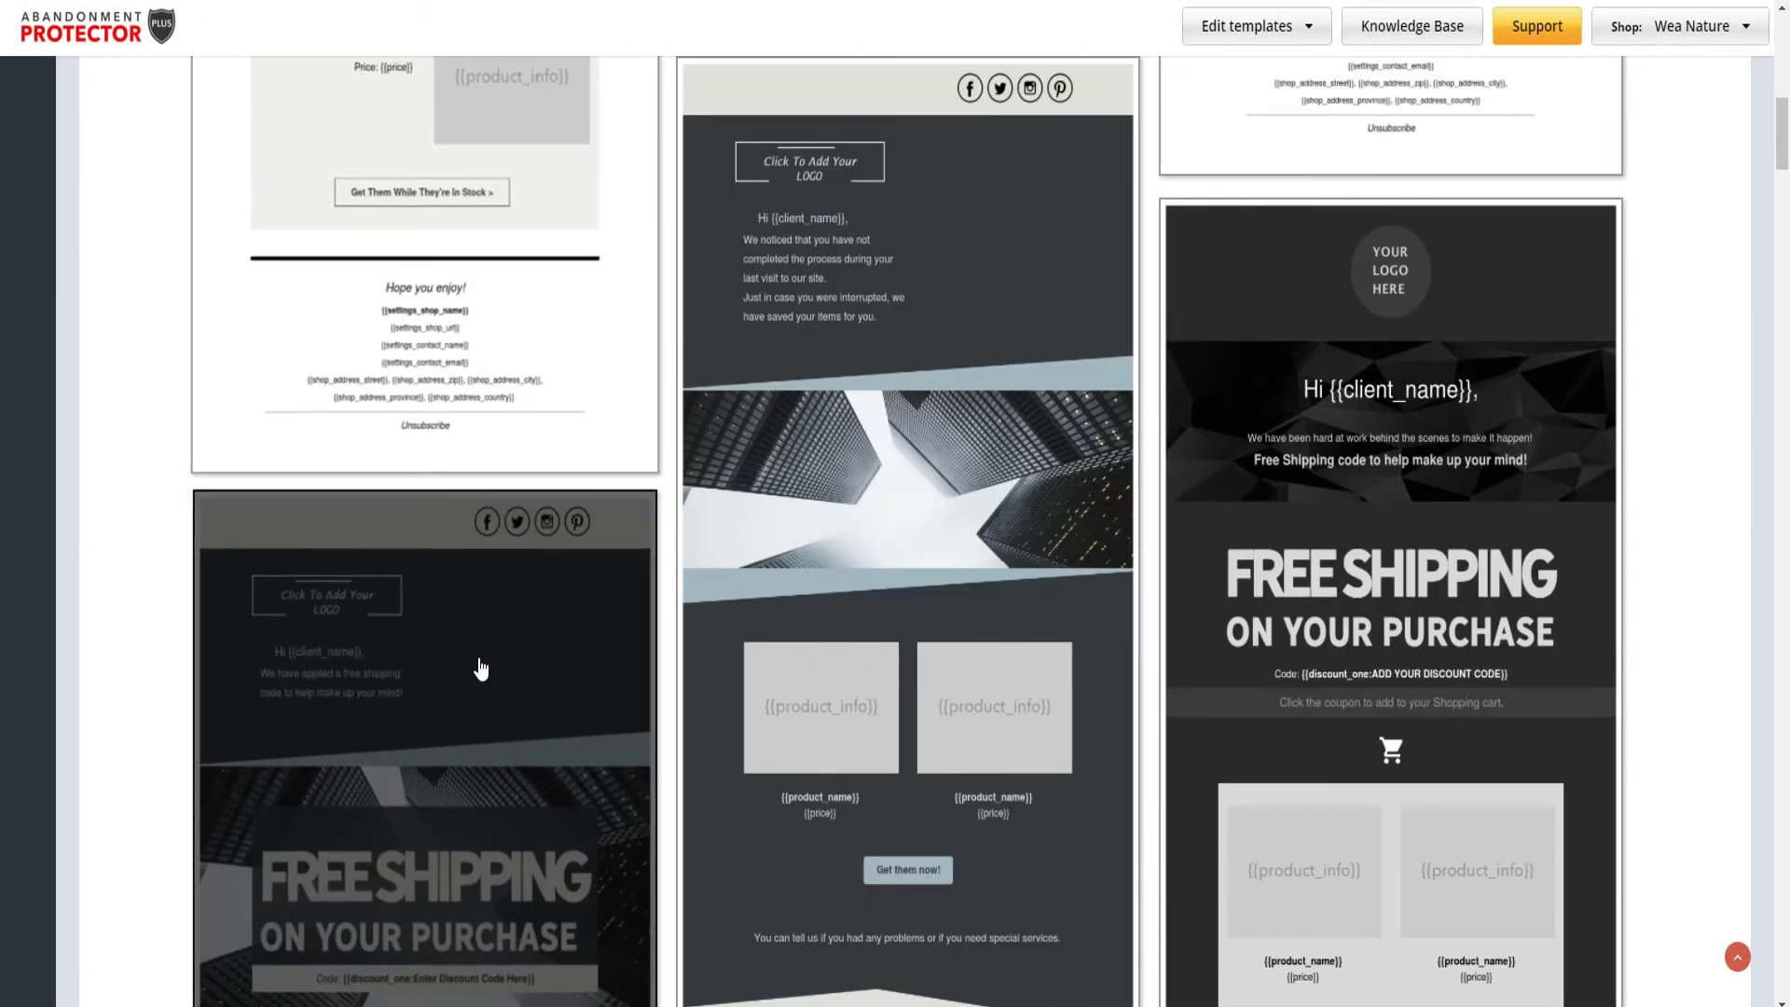
scroll(765, 575, up, 5)
scroll(737, 485, up, 10)
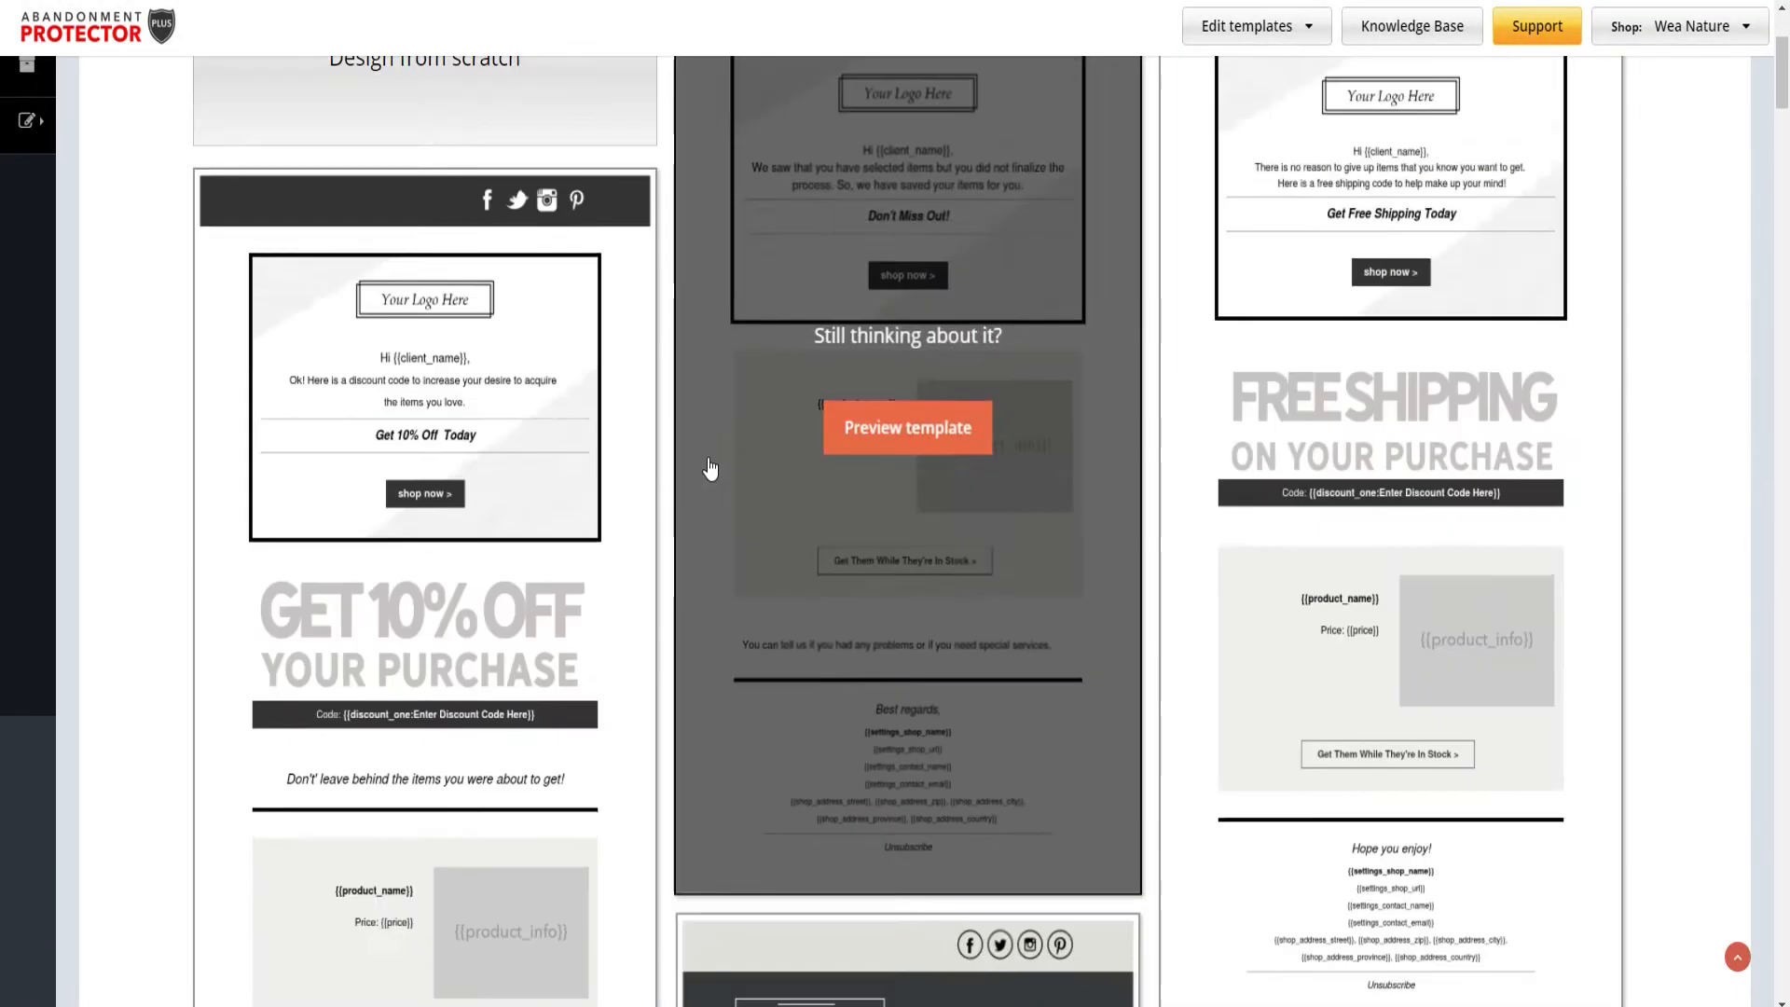
click(138, 117)
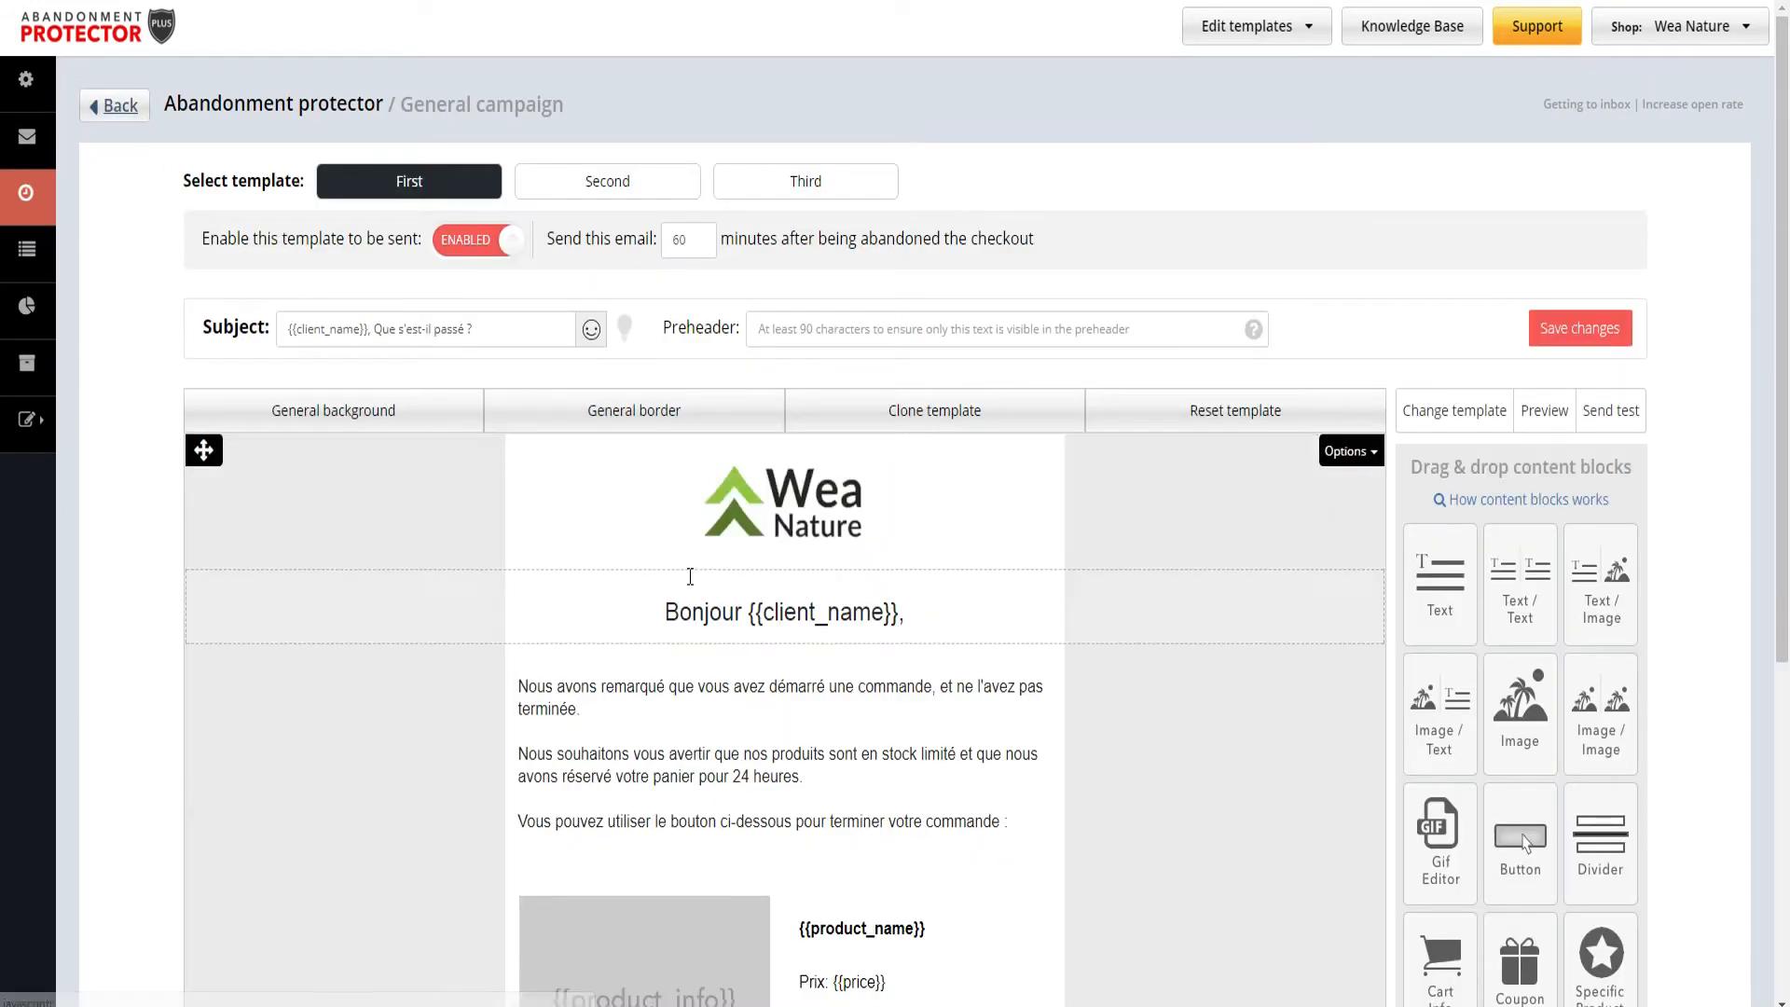
Inspect the text and {{return_url}} link of the "Je valide ma commande !" button in the button editor, then cancel the content edit.
scroll(786, 683, down, 3)
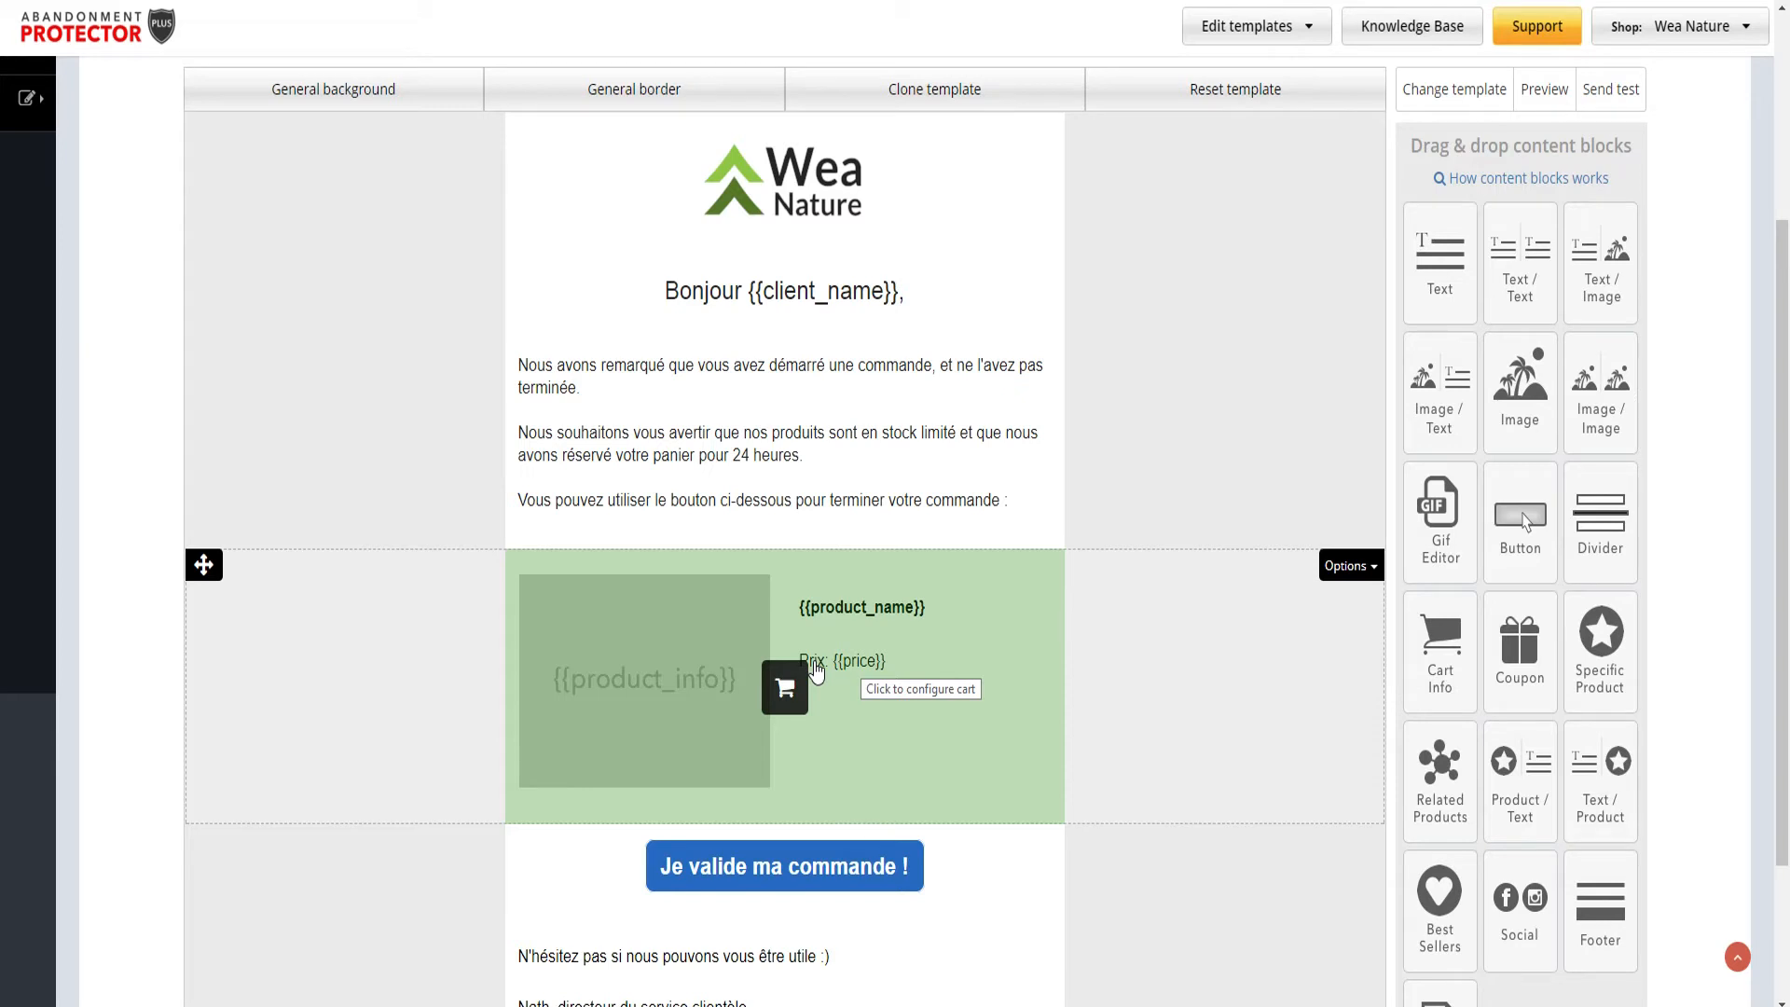
scroll(816, 669, down, 2)
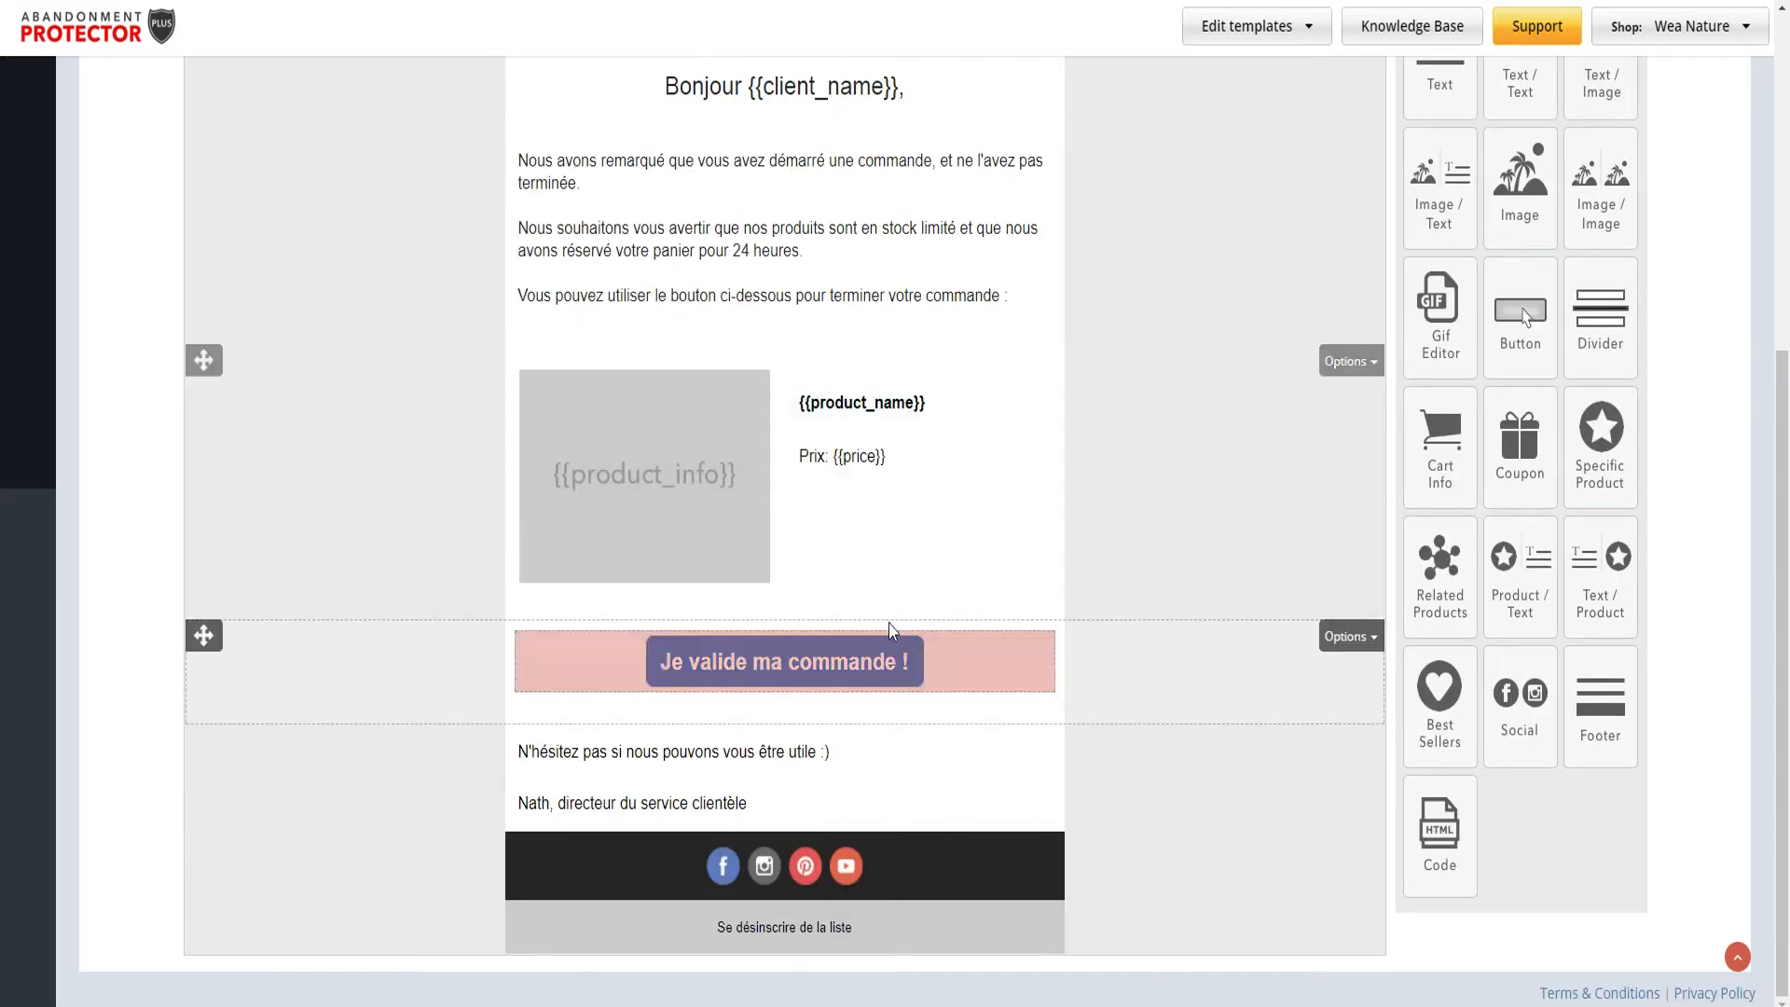
click(760, 673)
click(659, 641)
click(792, 680)
click(875, 552)
drag(817, 500, 767, 543)
click(809, 551)
click(683, 545)
mouse_move(654, 547)
mouse_down()
mouse_move(757, 547)
mouse_move(639, 545)
mouse_up()
click(745, 543)
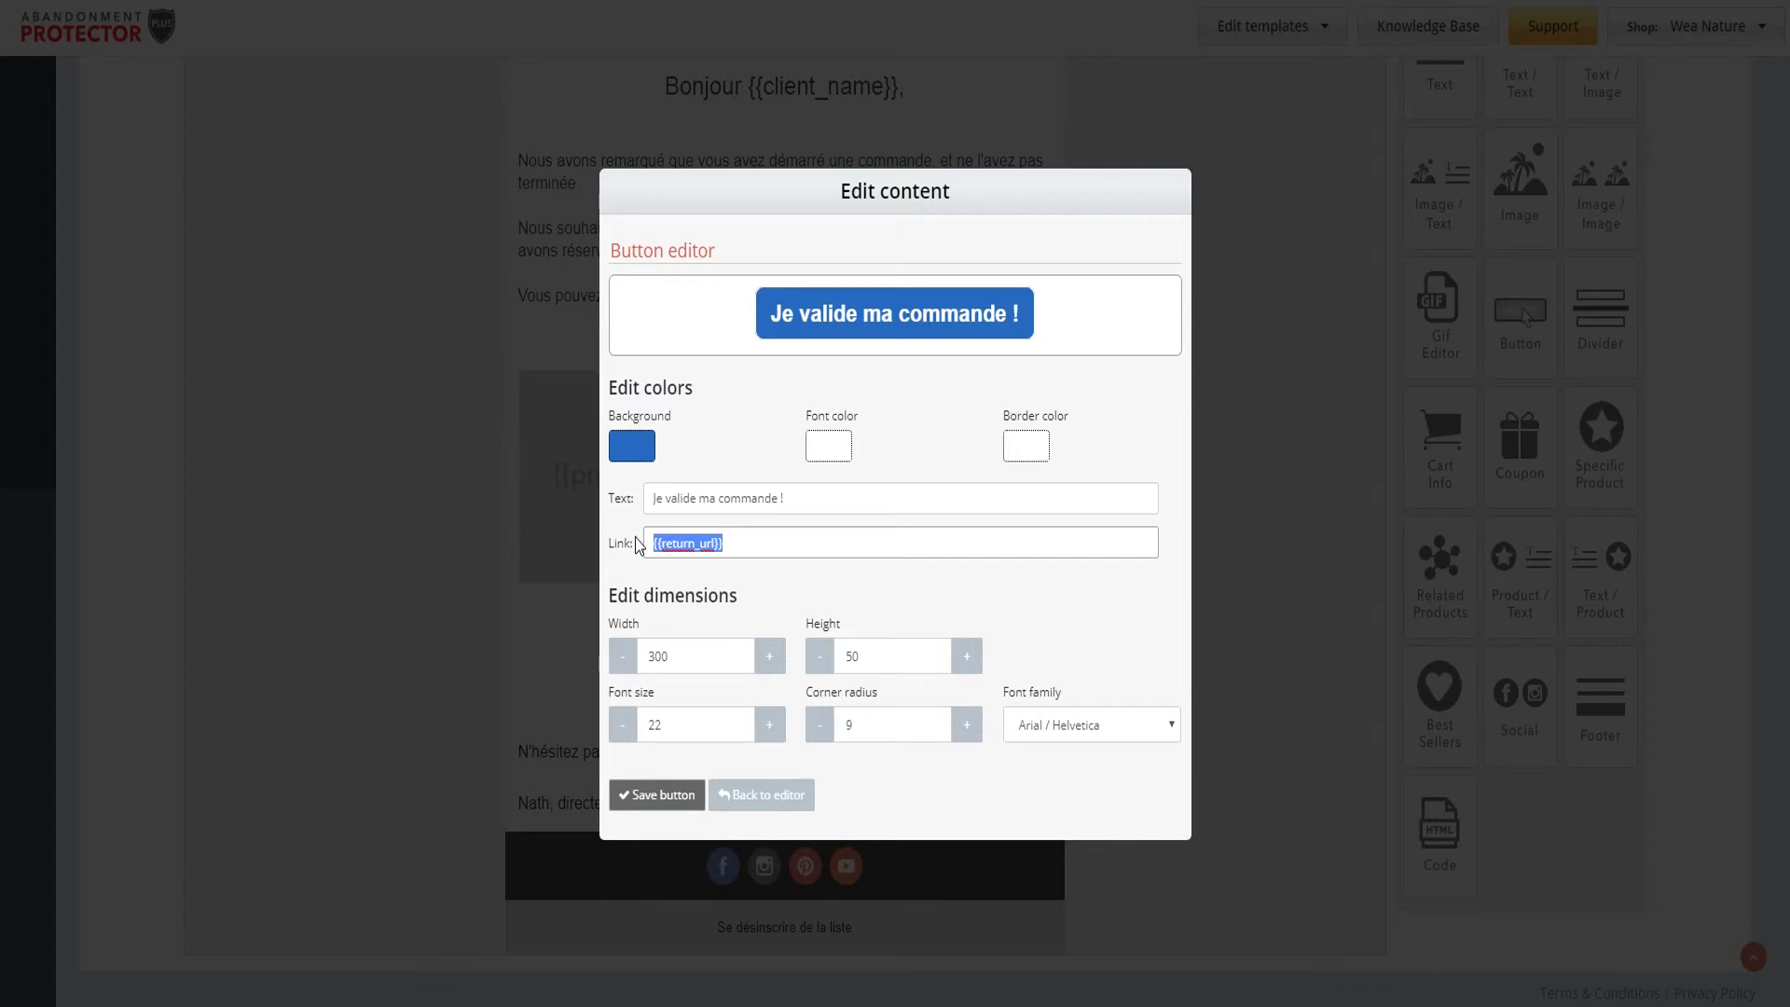
click(658, 800)
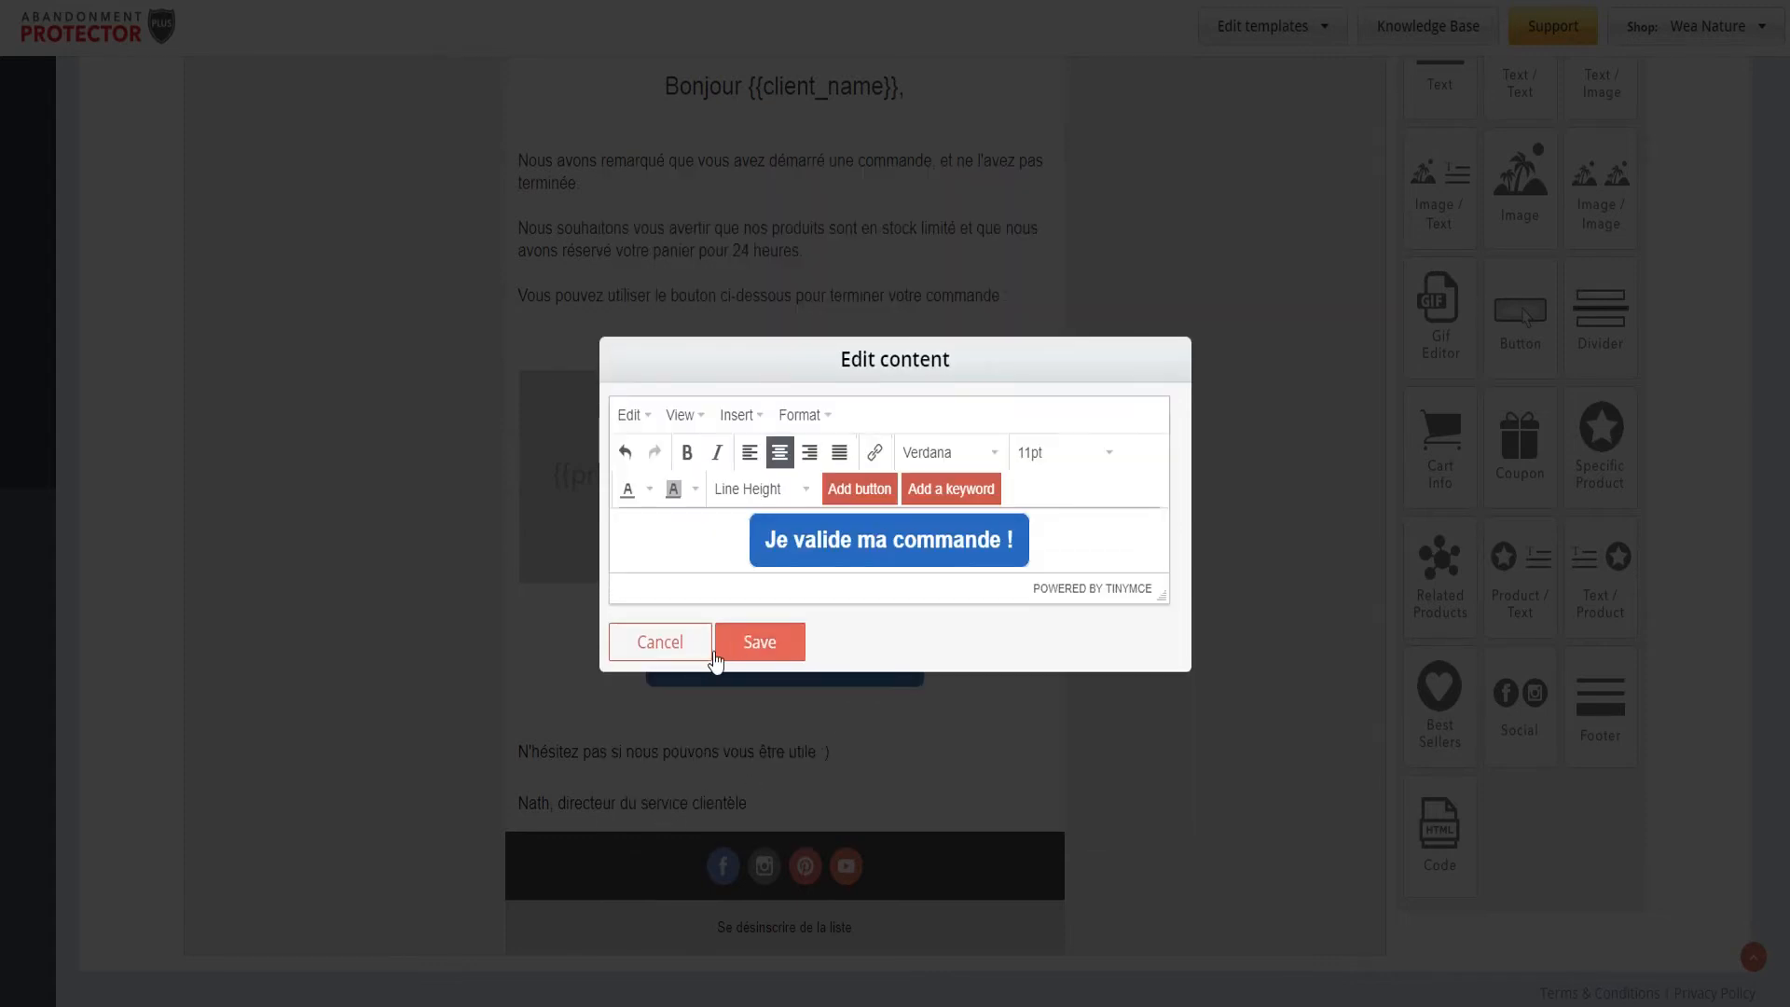
click(659, 642)
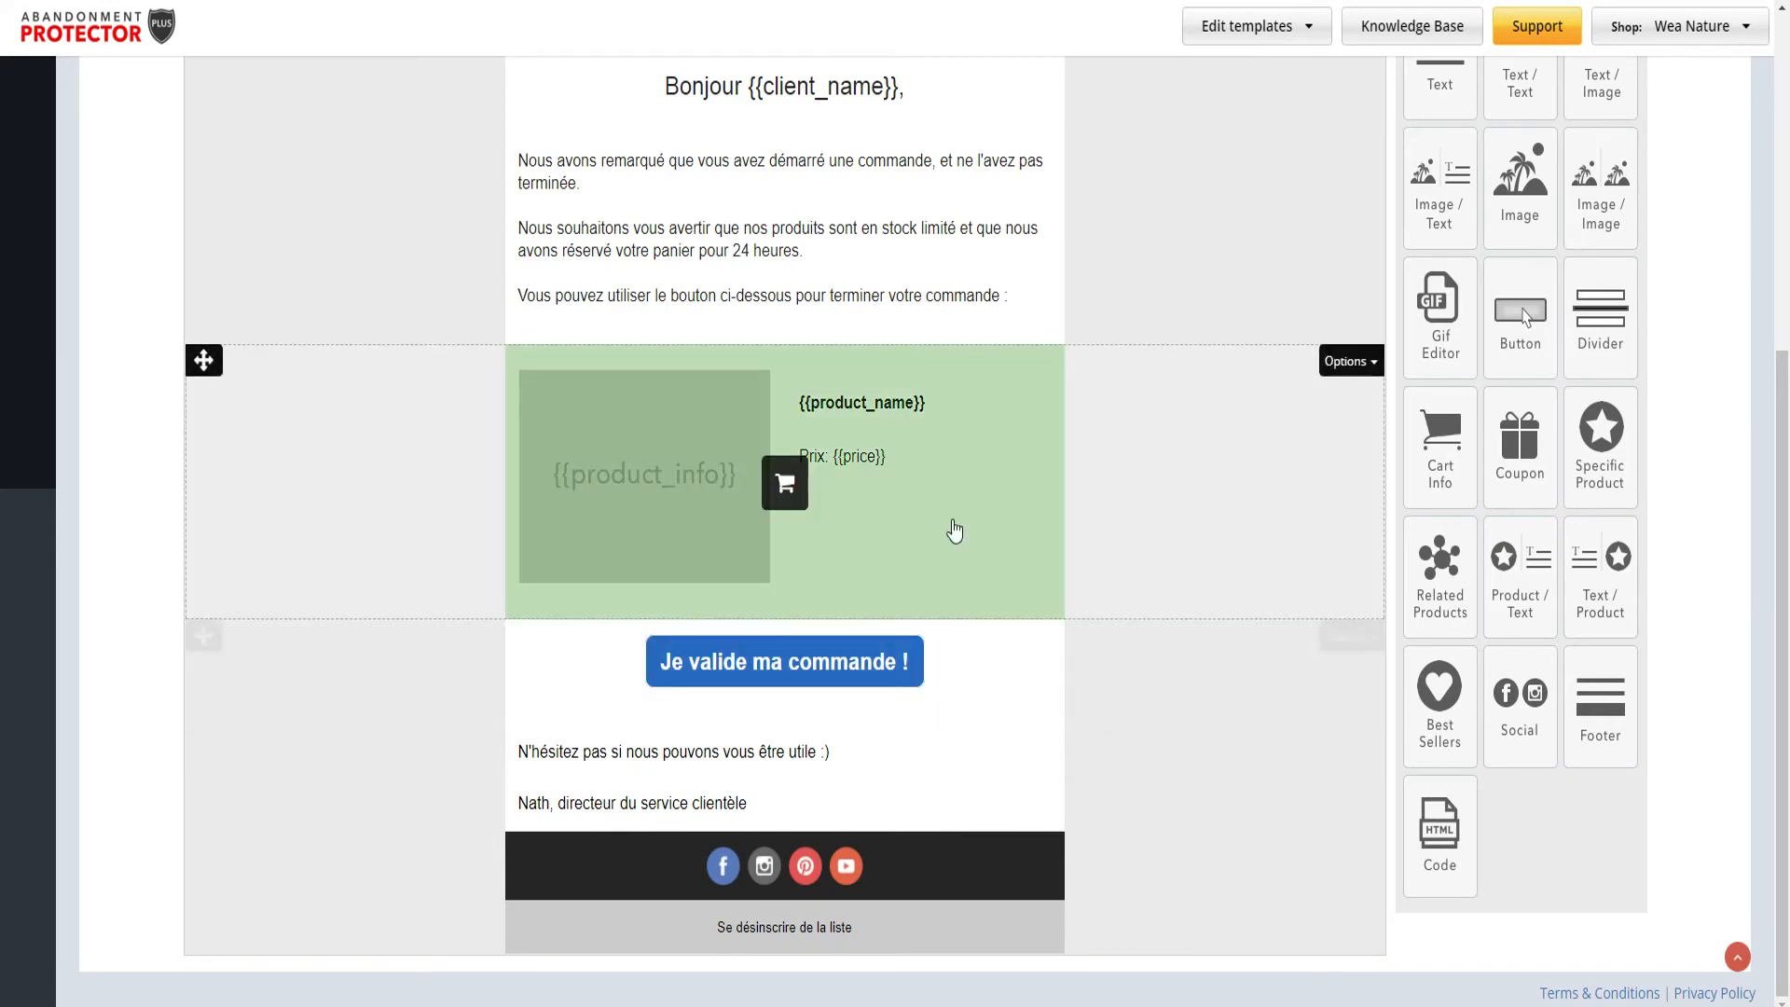
scroll(947, 548, up, 5)
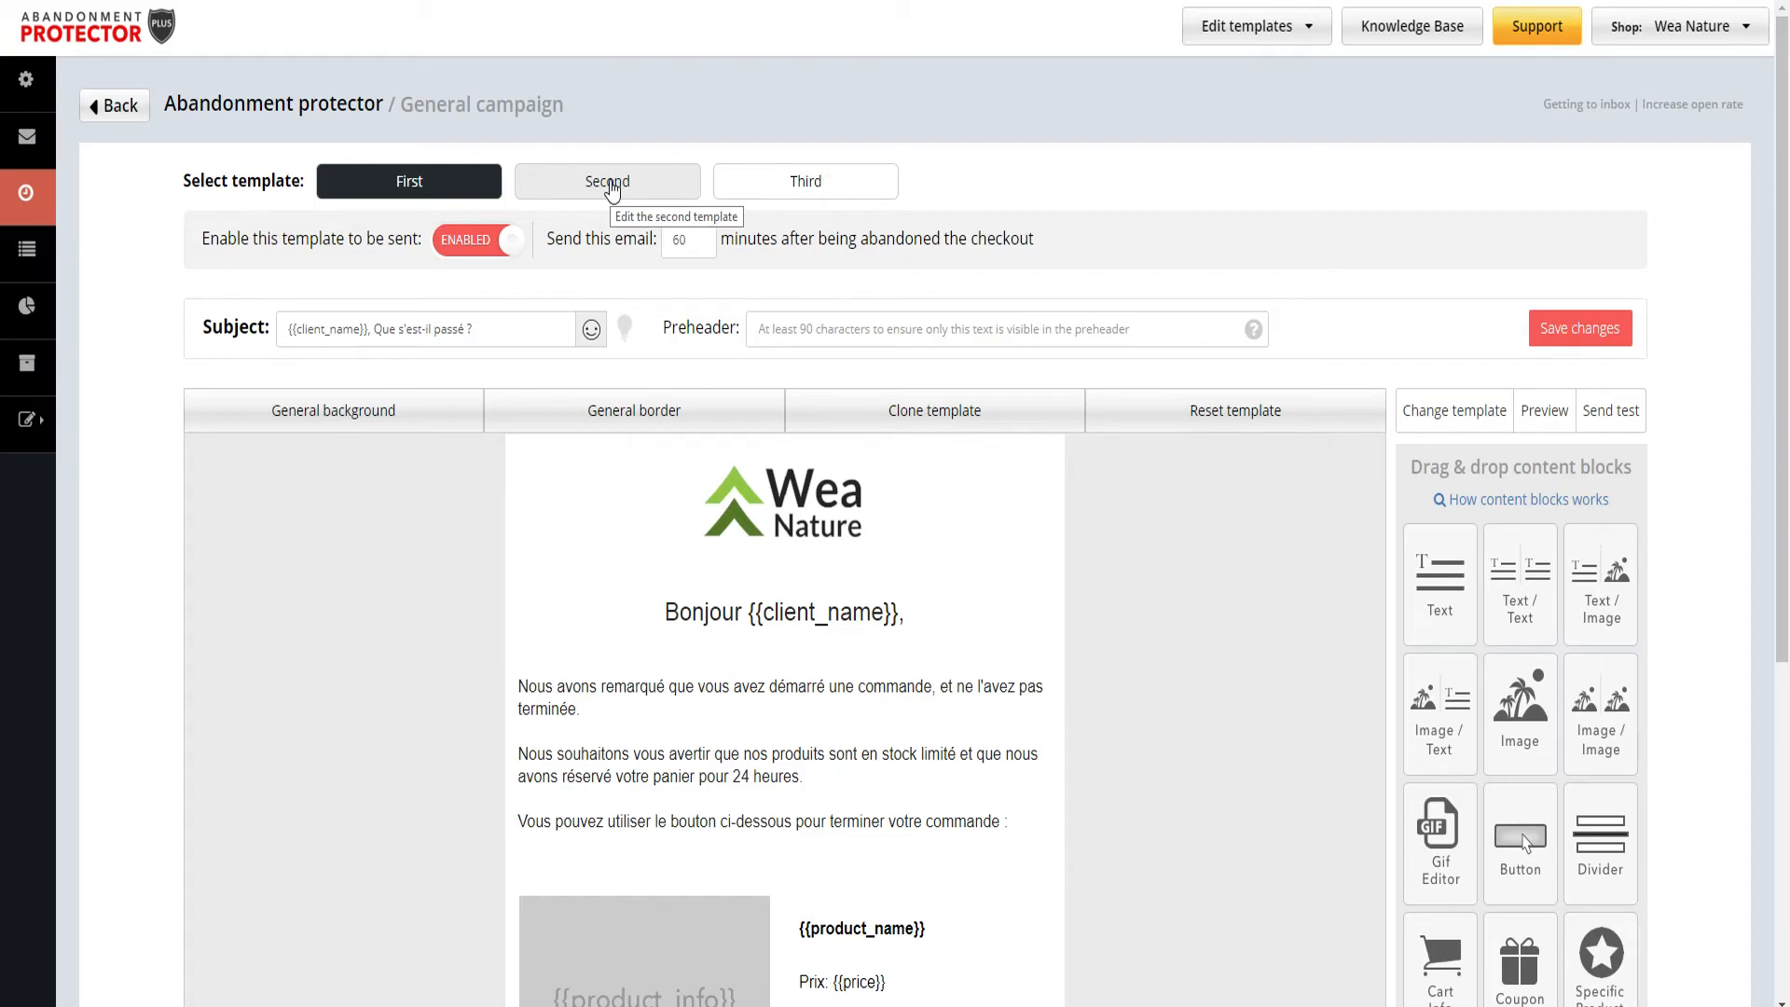
Open the second email template and review its send delay, subject line, intro text and coupon block.
click(610, 183)
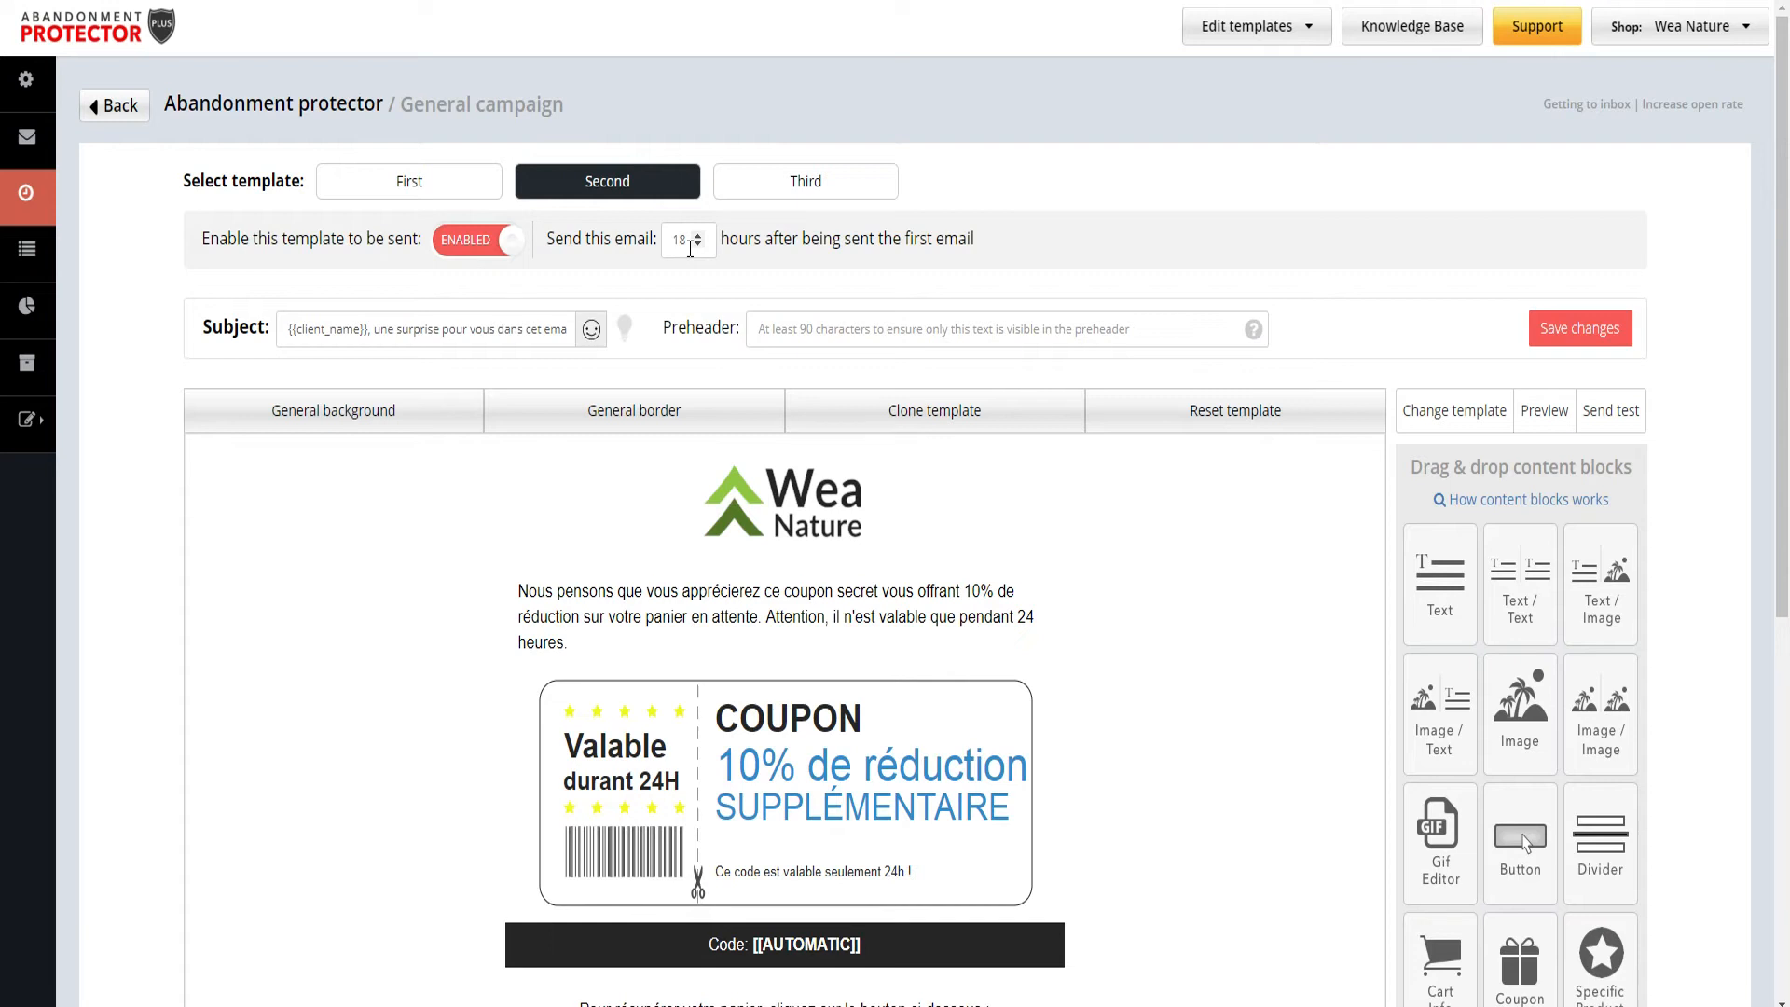
double_click(372, 330)
mouse_move(369, 328)
mouse_down()
mouse_move(288, 329)
mouse_move(561, 332)
mouse_move(399, 331)
mouse_up()
click(407, 330)
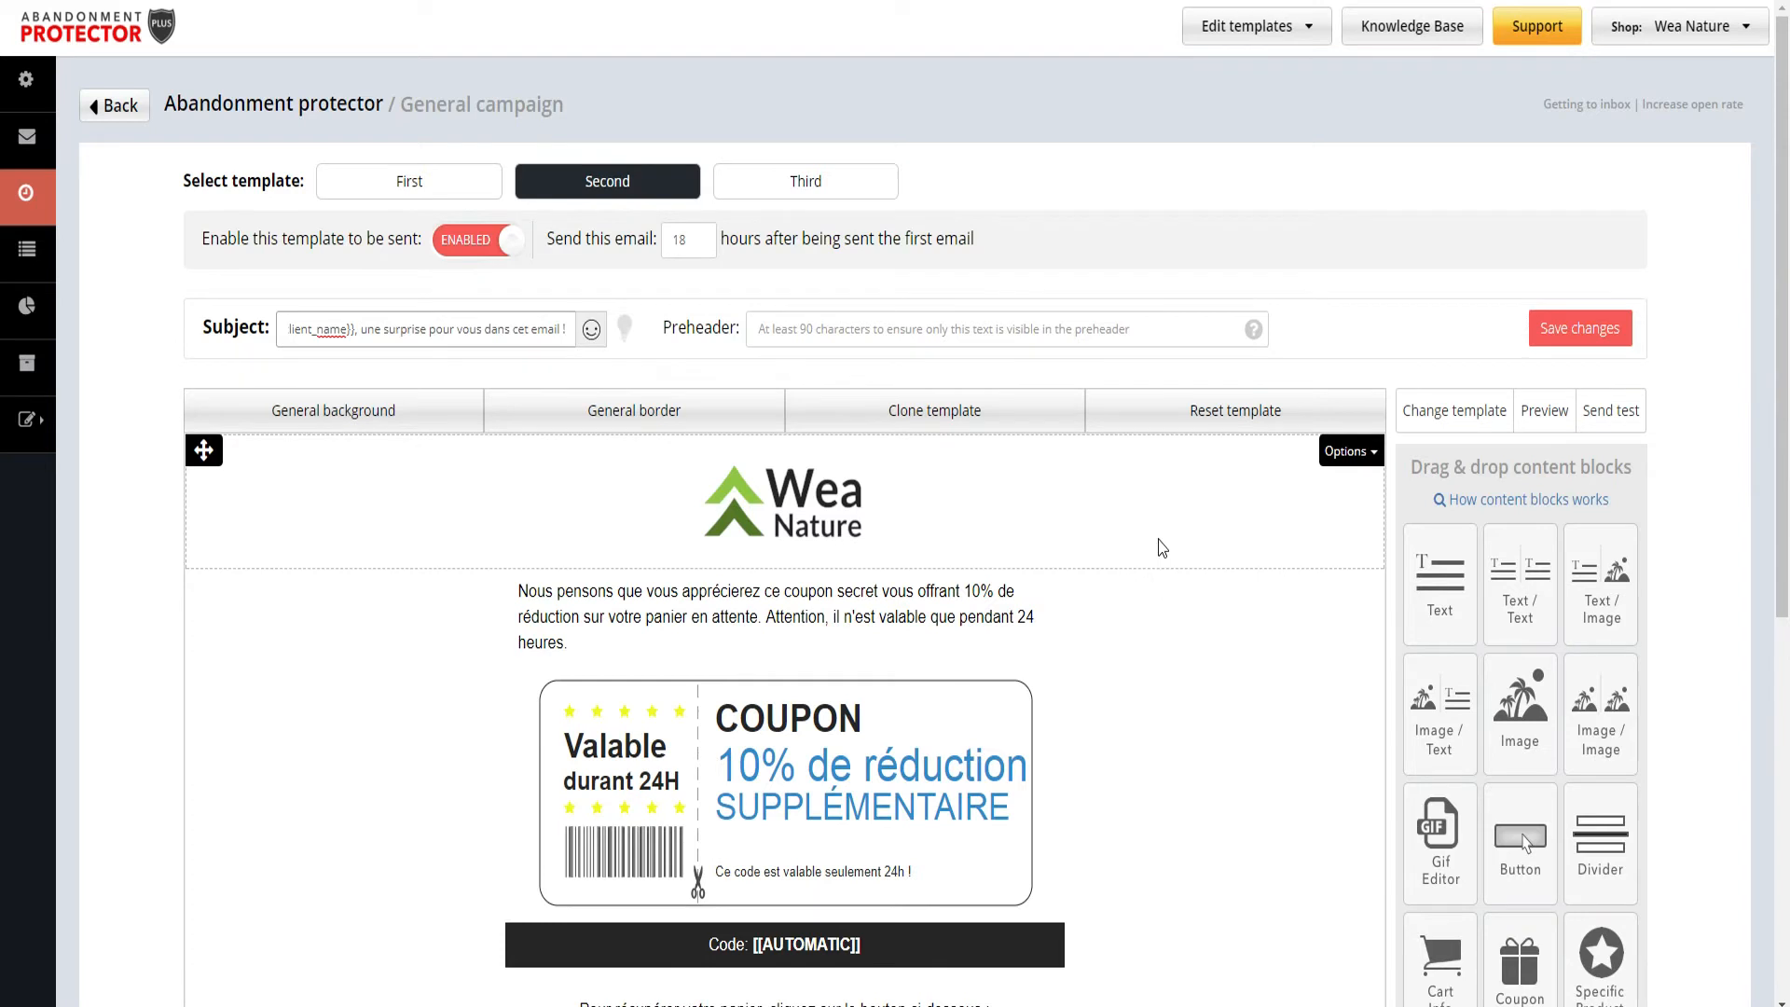
scroll(906, 539, down, 1)
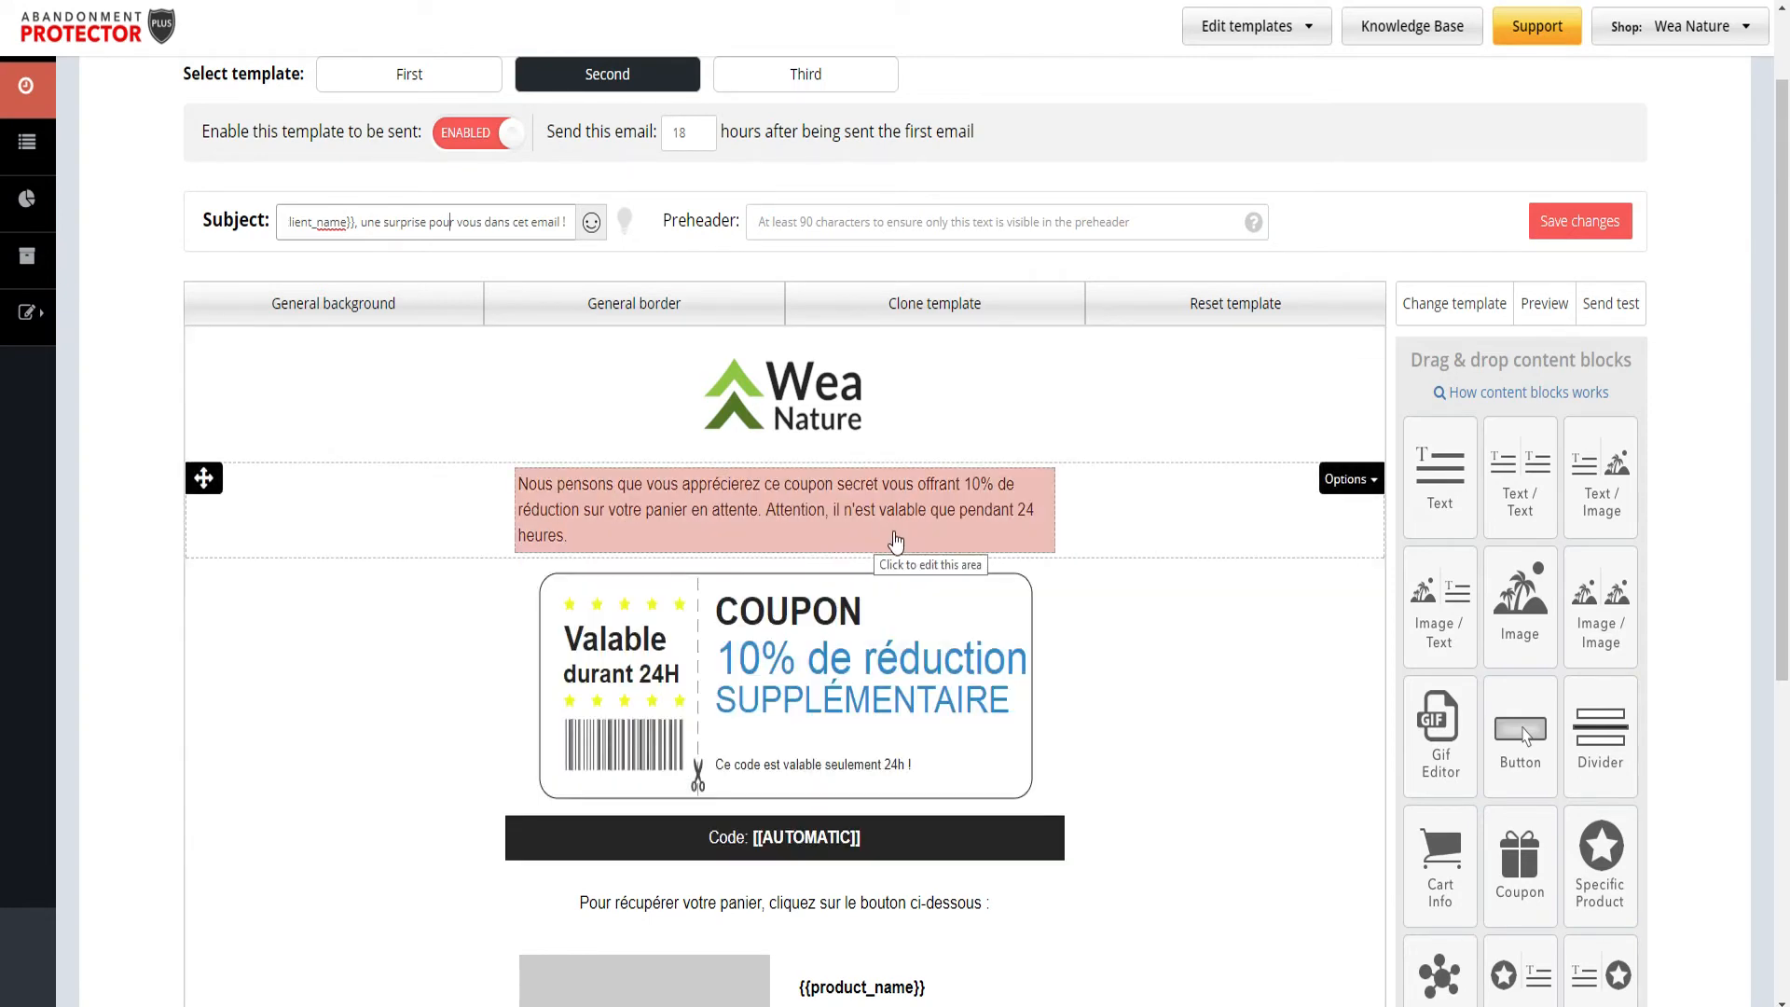
scroll(895, 541, down, 1)
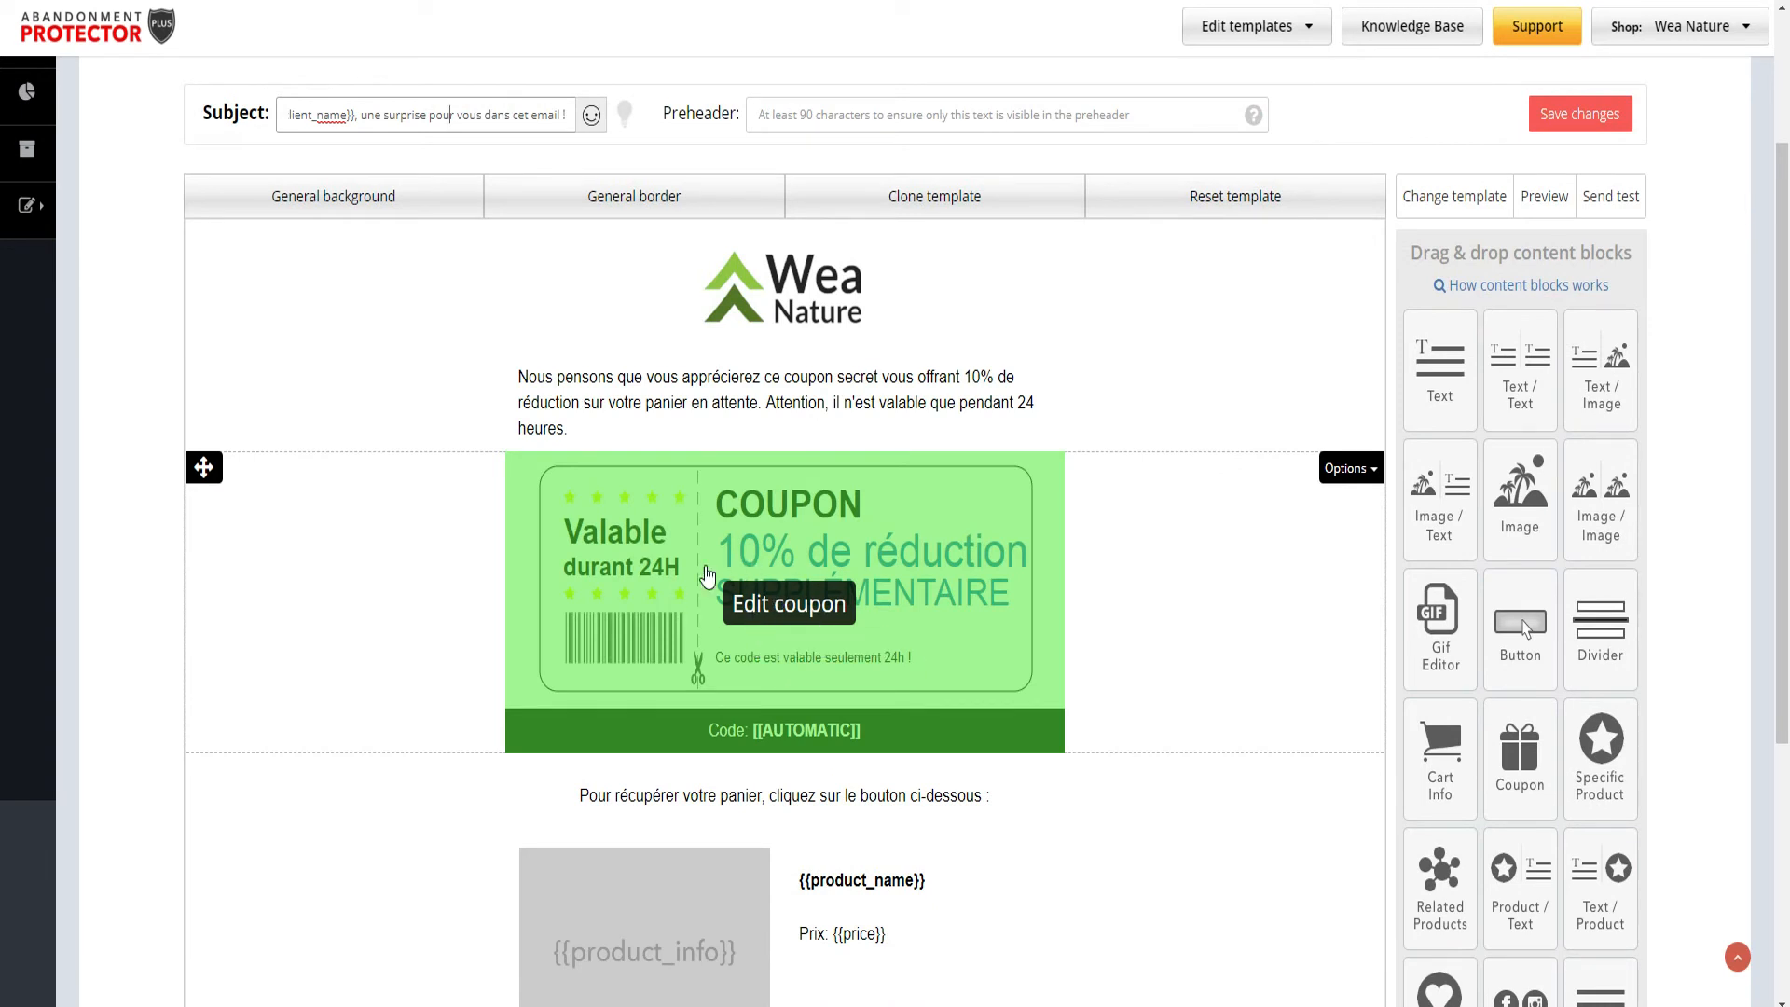
scroll(1394, 515, down, 1)
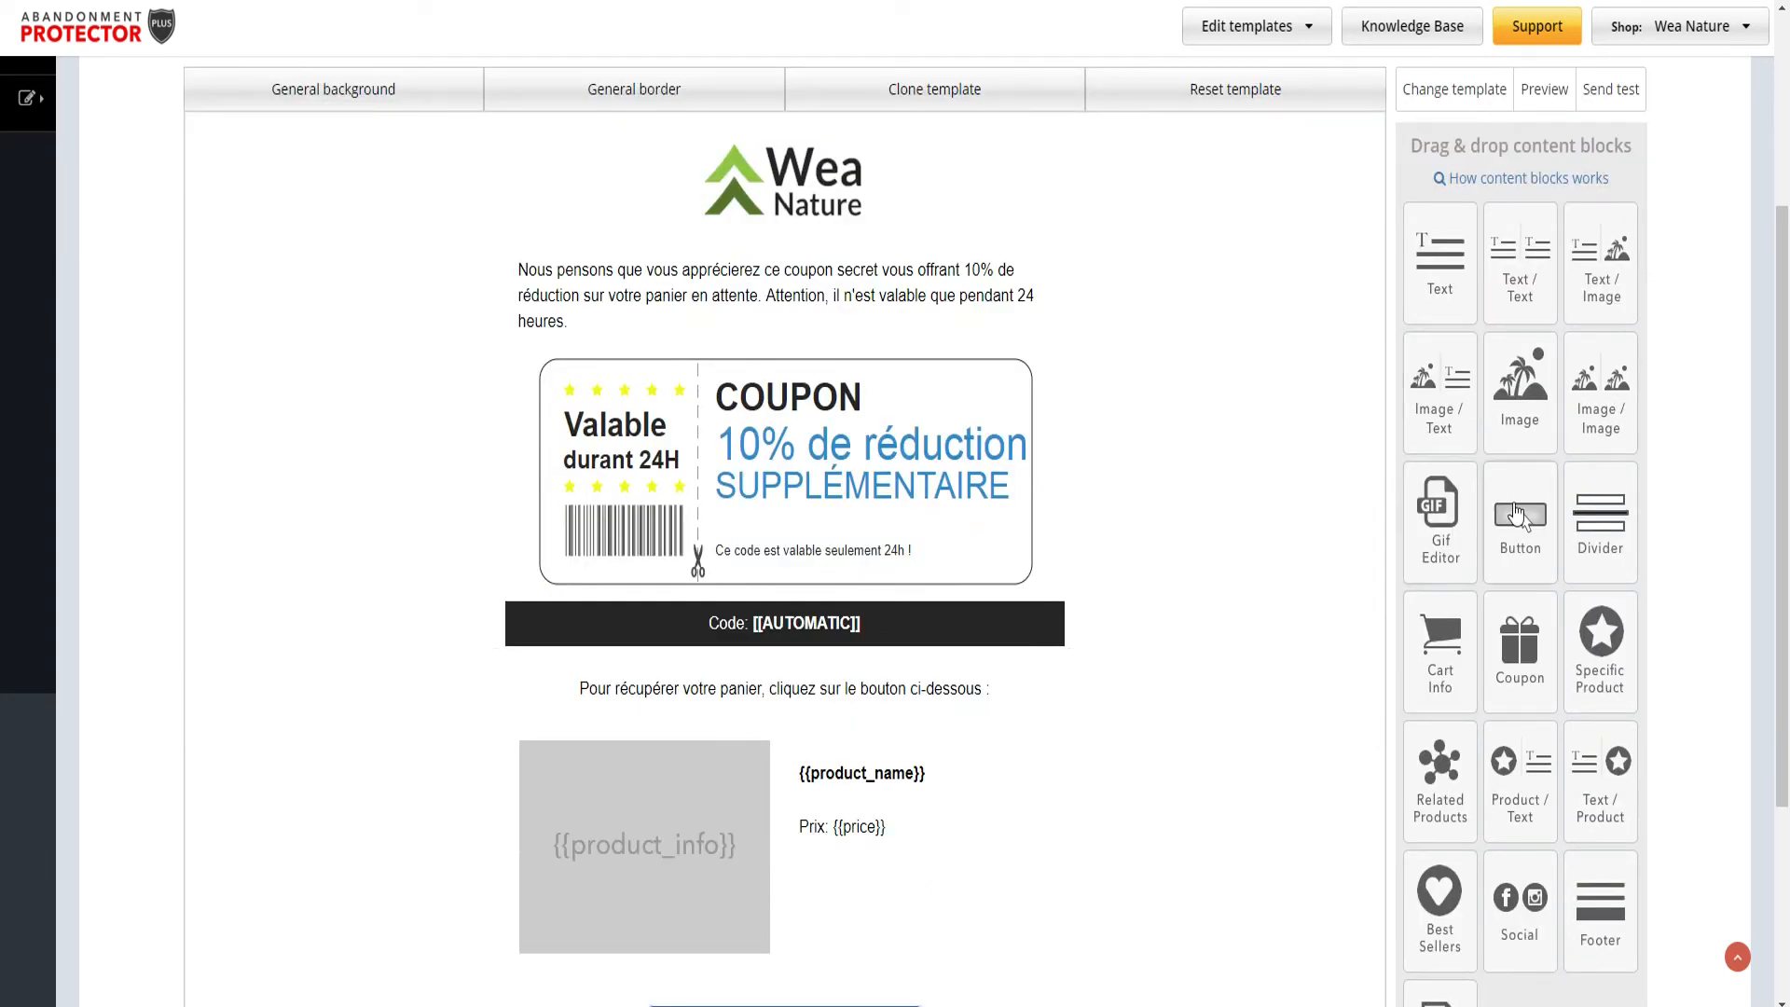
Add a coupon block above the existing coupon, browse the coupon styles and apply the dark SALE style.
drag(1519, 666, 813, 472)
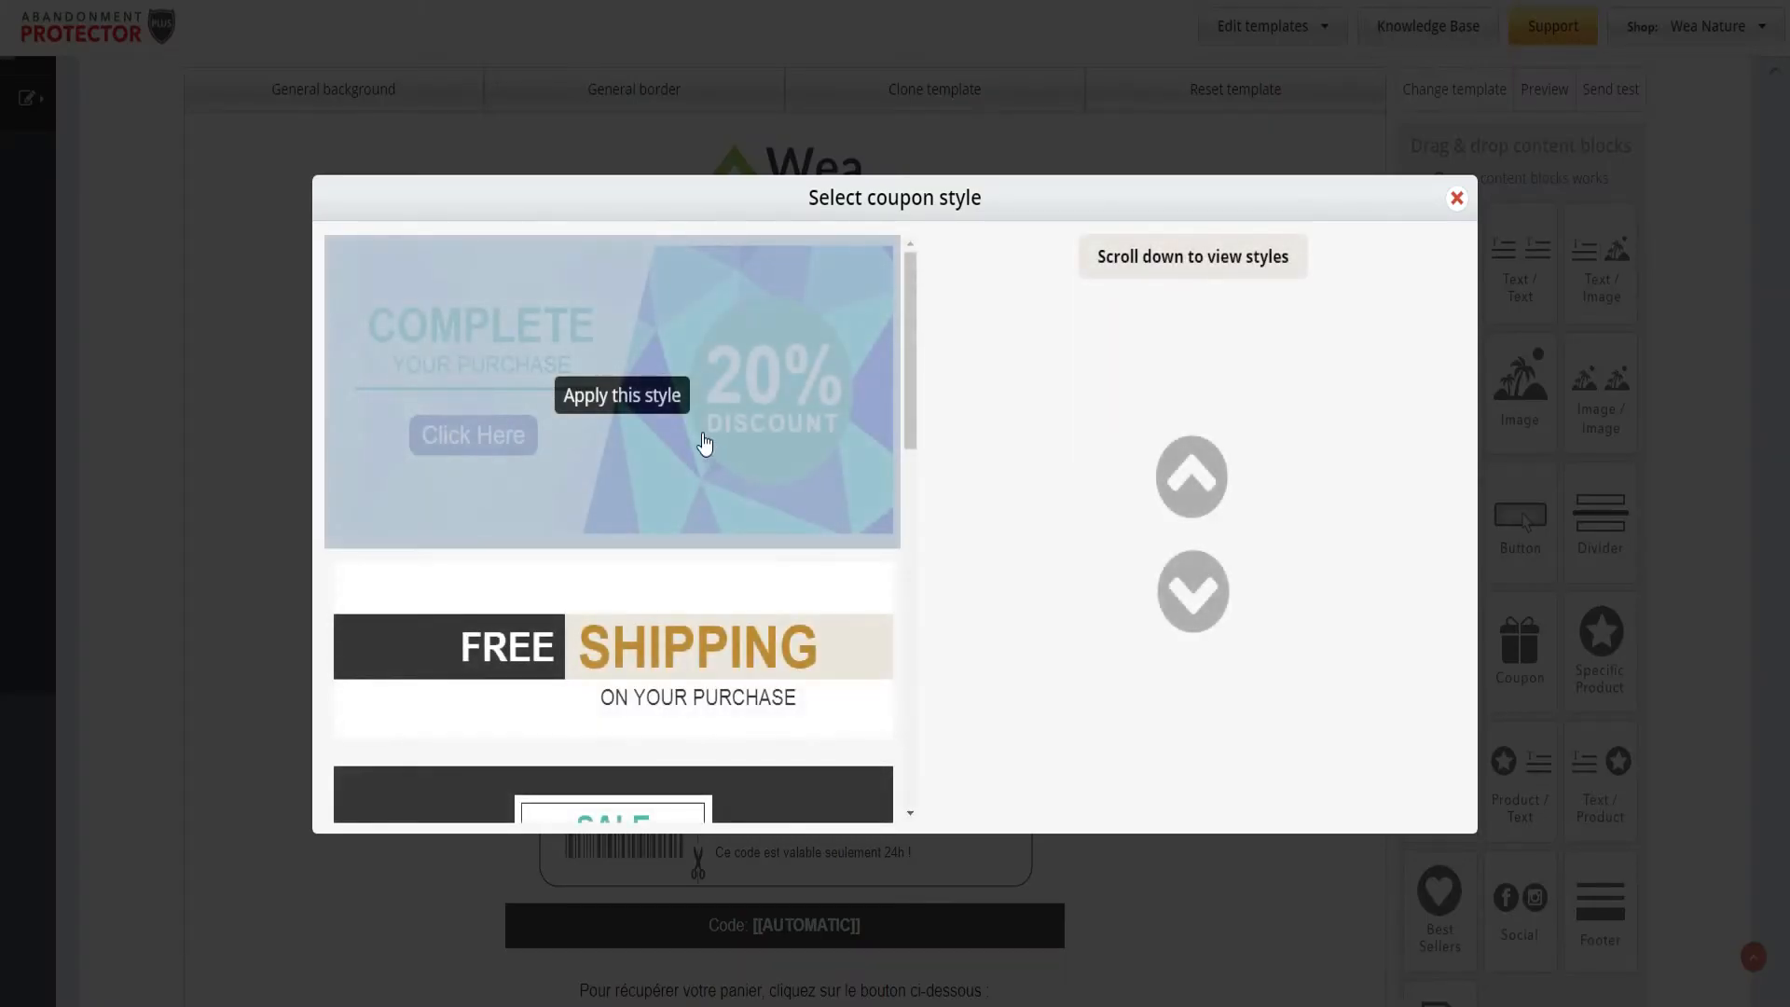
scroll(690, 491, down, 6)
scroll(696, 525, up, 3)
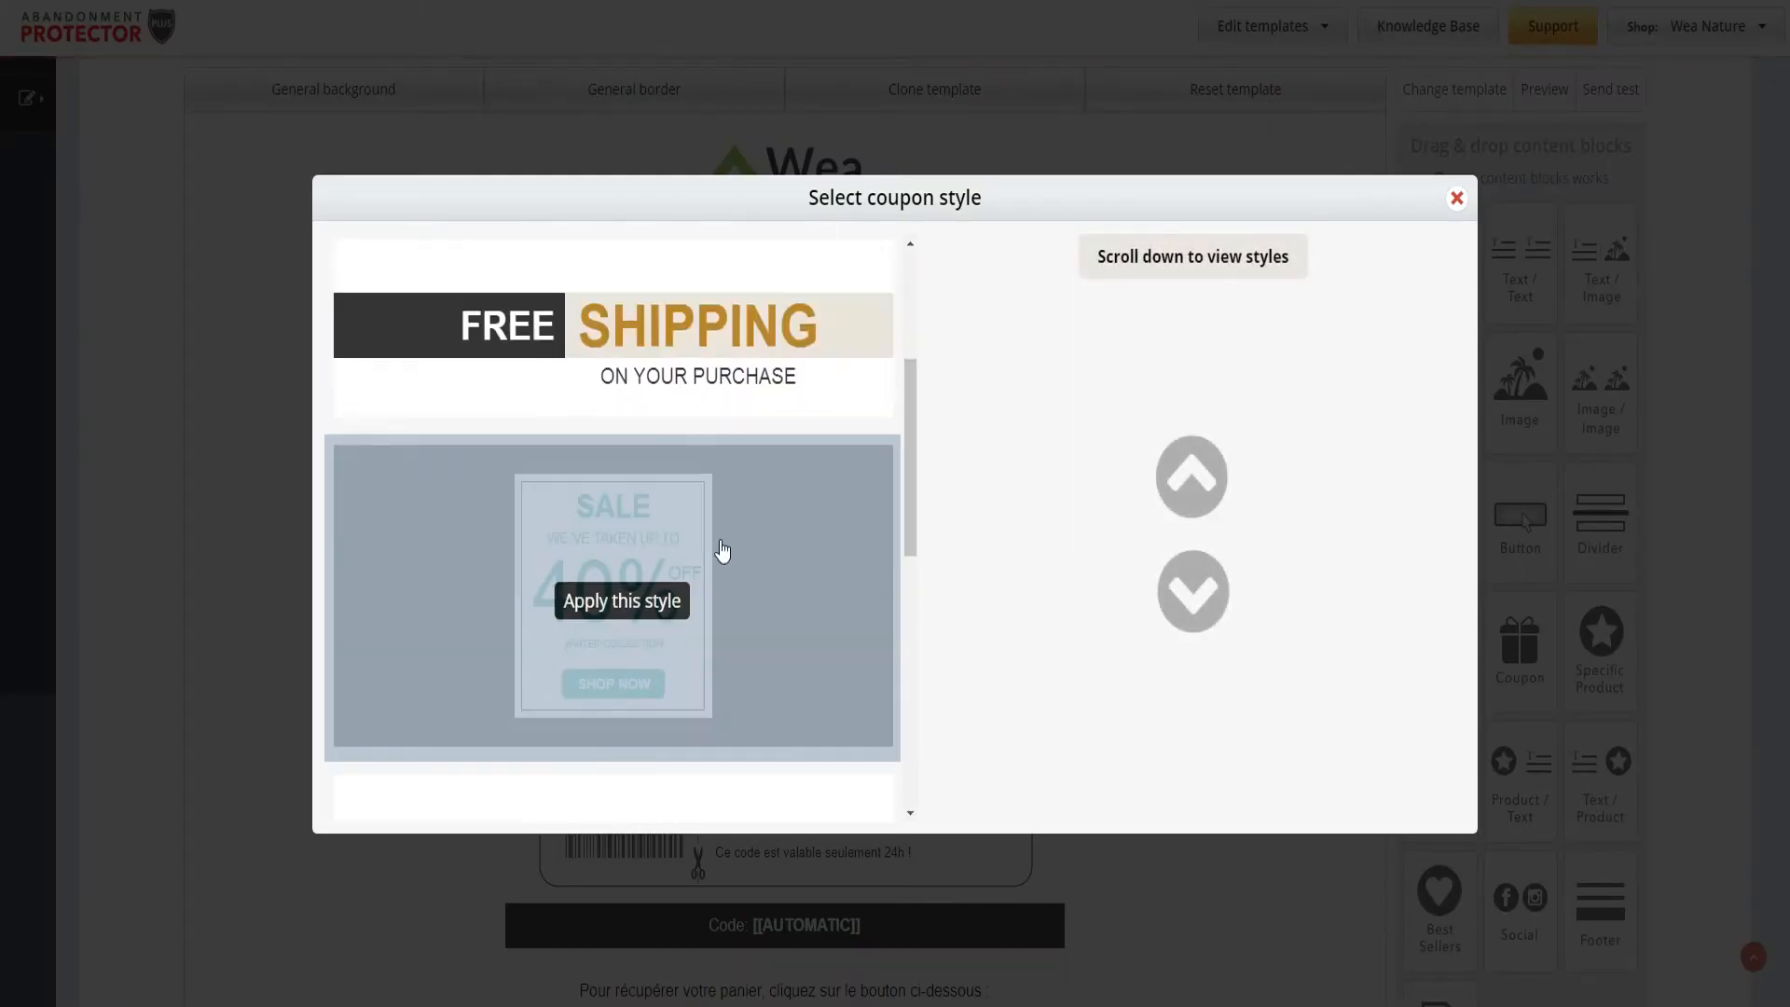
scroll(652, 532, down, 2)
click(565, 501)
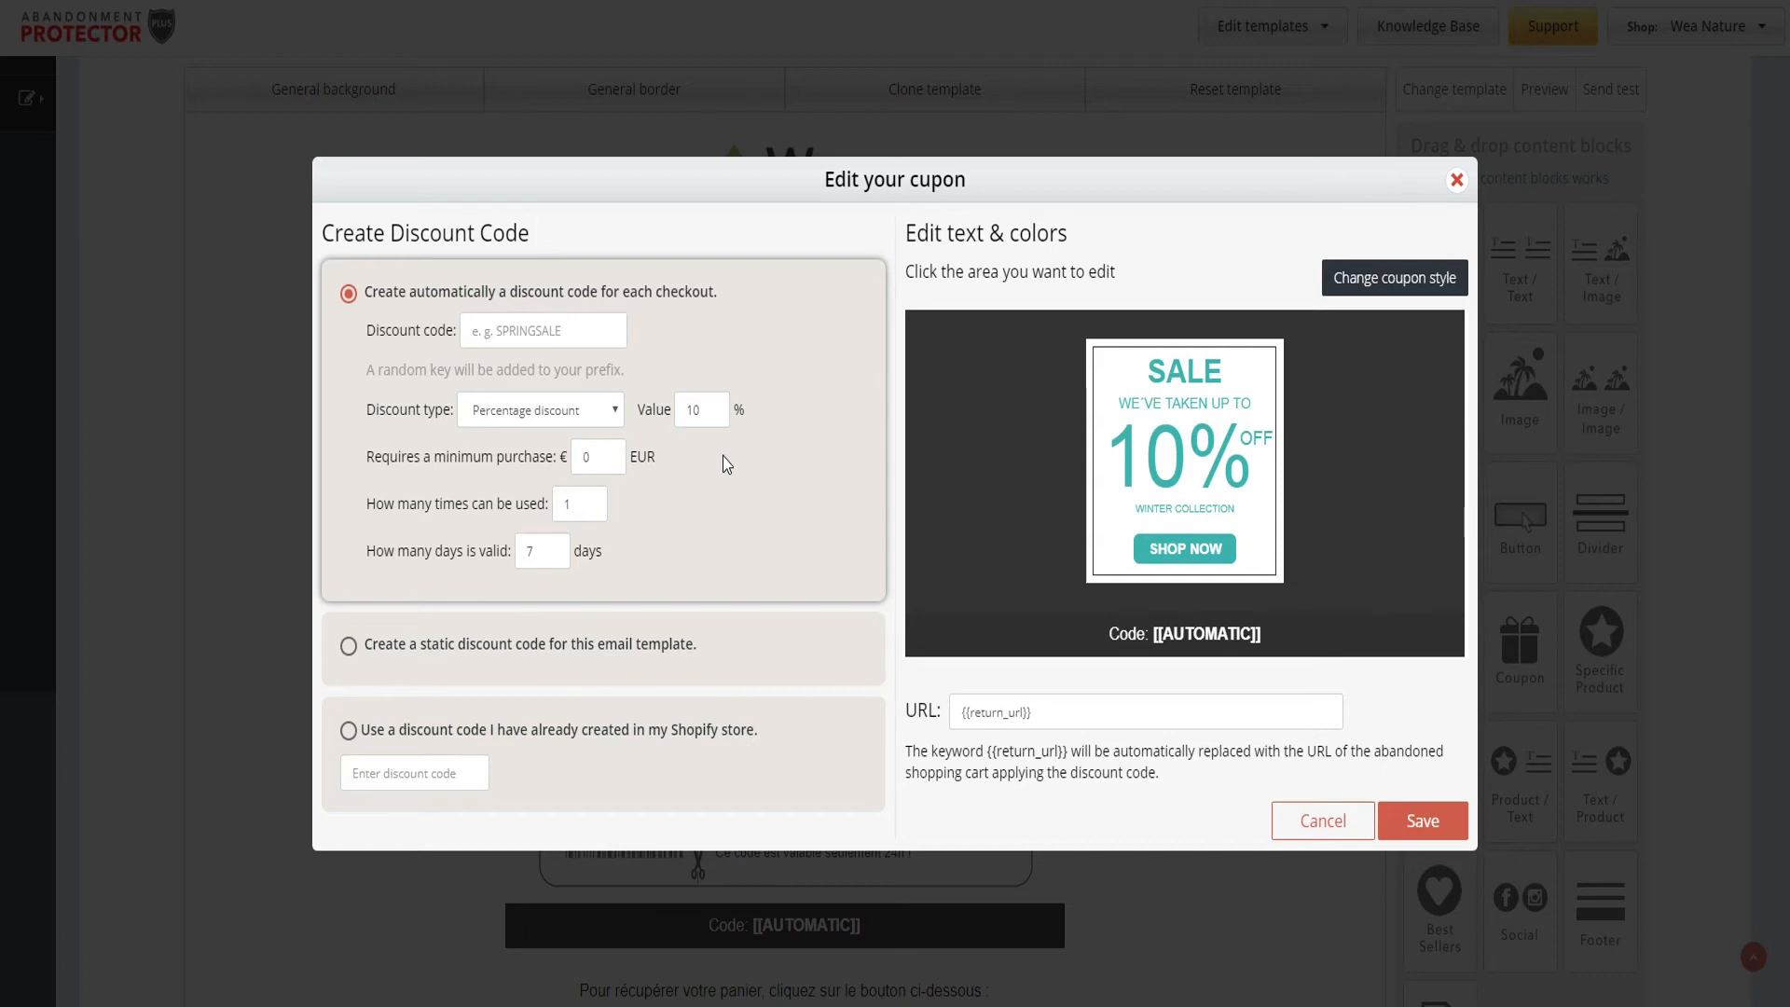
Set the prefix of the automatically created discount code to 10CART.
click(520, 338)
text(10CART)
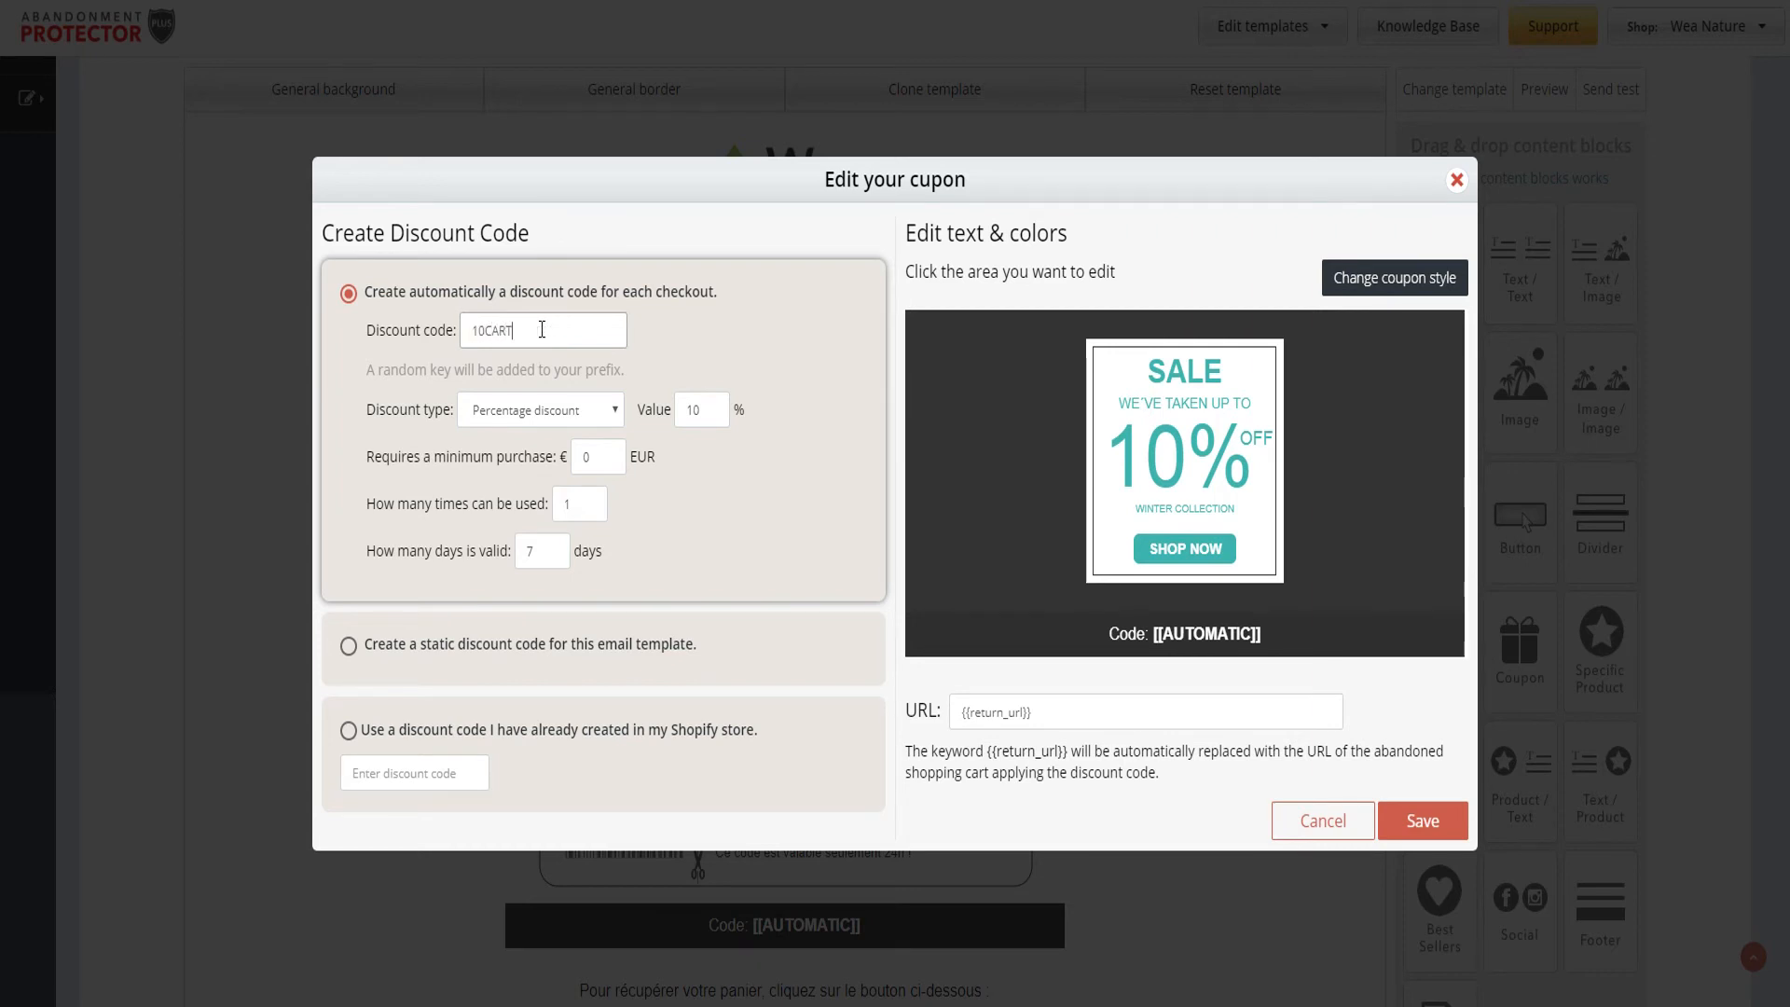
click(481, 330)
double_click(481, 330)
Check the coupon's discount value, minimum purchase and usage limit, and set its validity to 2 days.
click(697, 410)
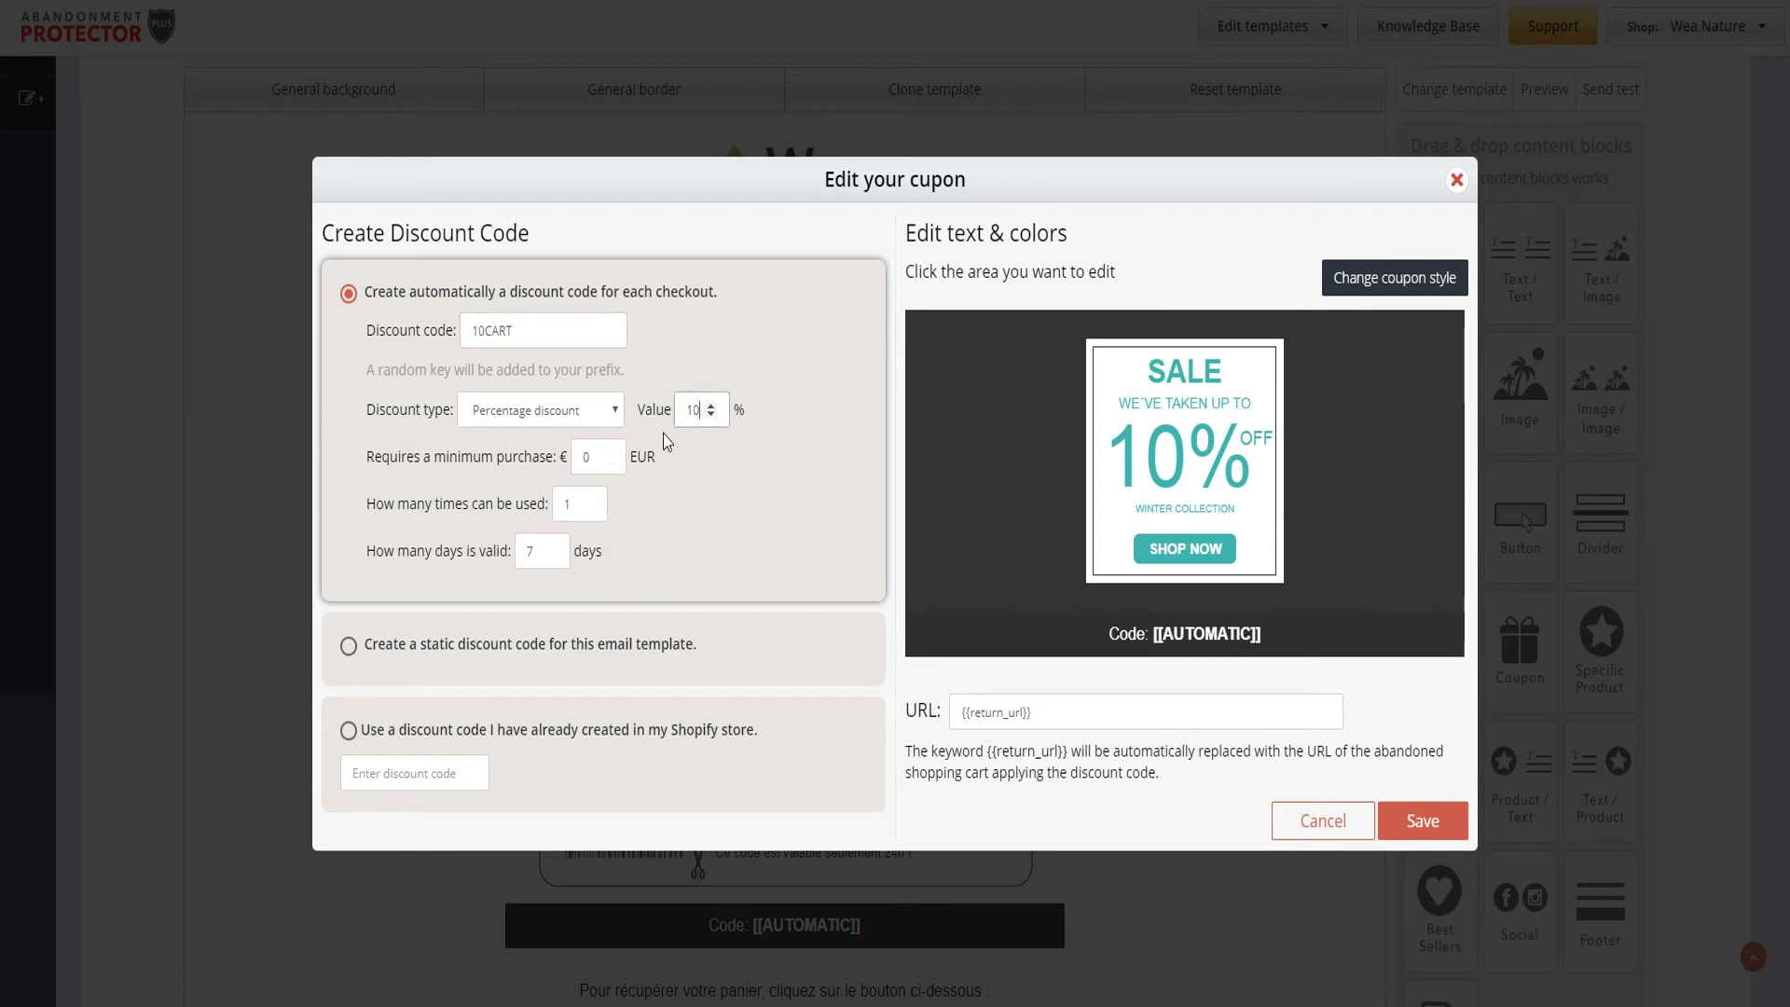
click(598, 455)
drag(575, 506, 452, 550)
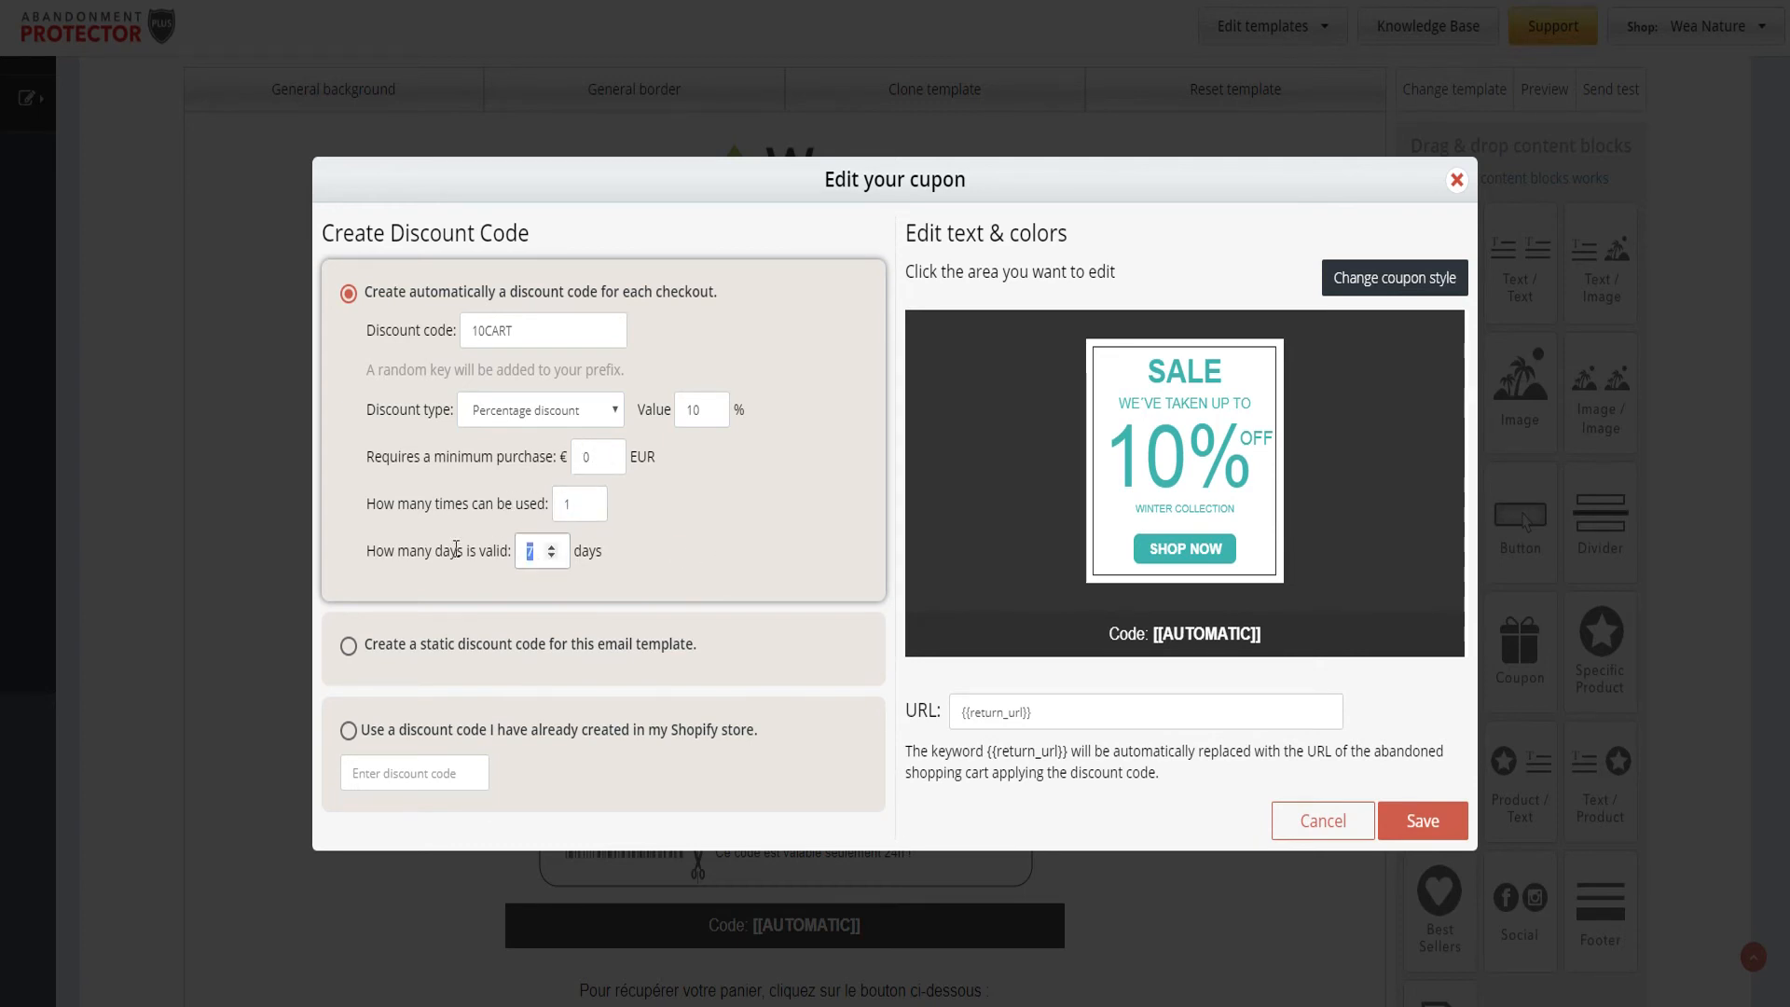
text(2)
click(703, 613)
double_click(541, 552)
click(686, 563)
Replace the coupon's SALE heading, trying PROMO first and settling on CODE.
click(1184, 373)
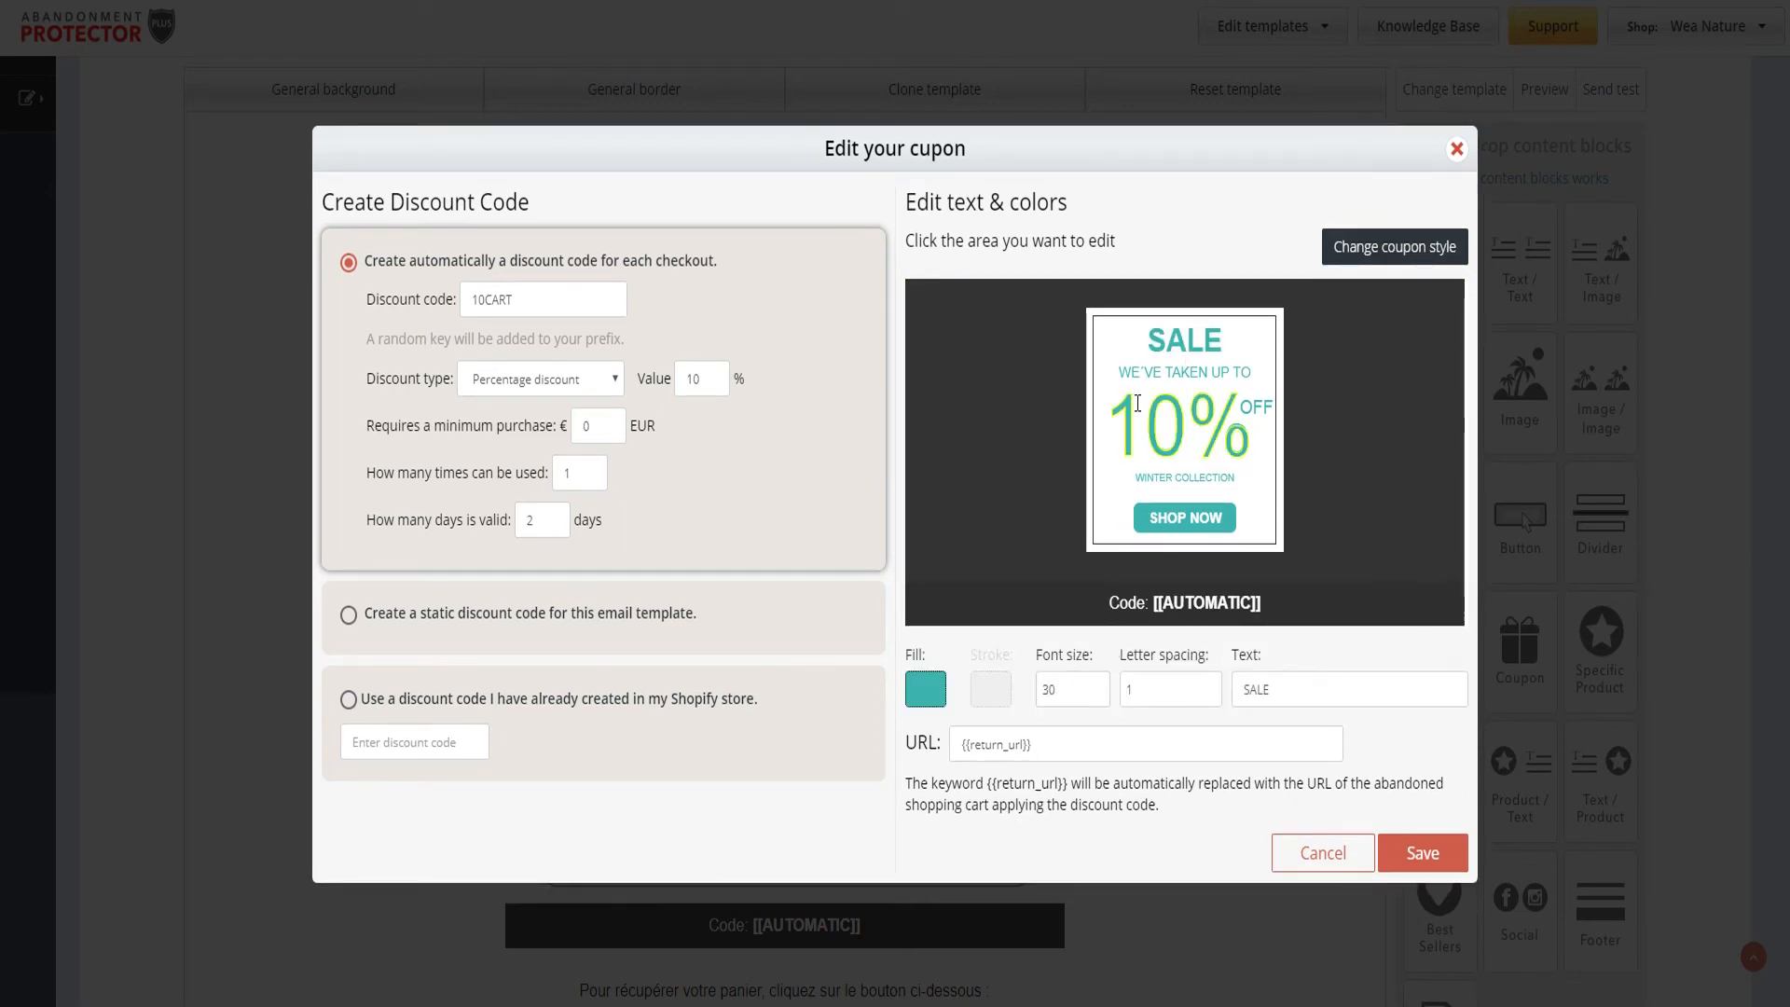
double_click(1304, 688)
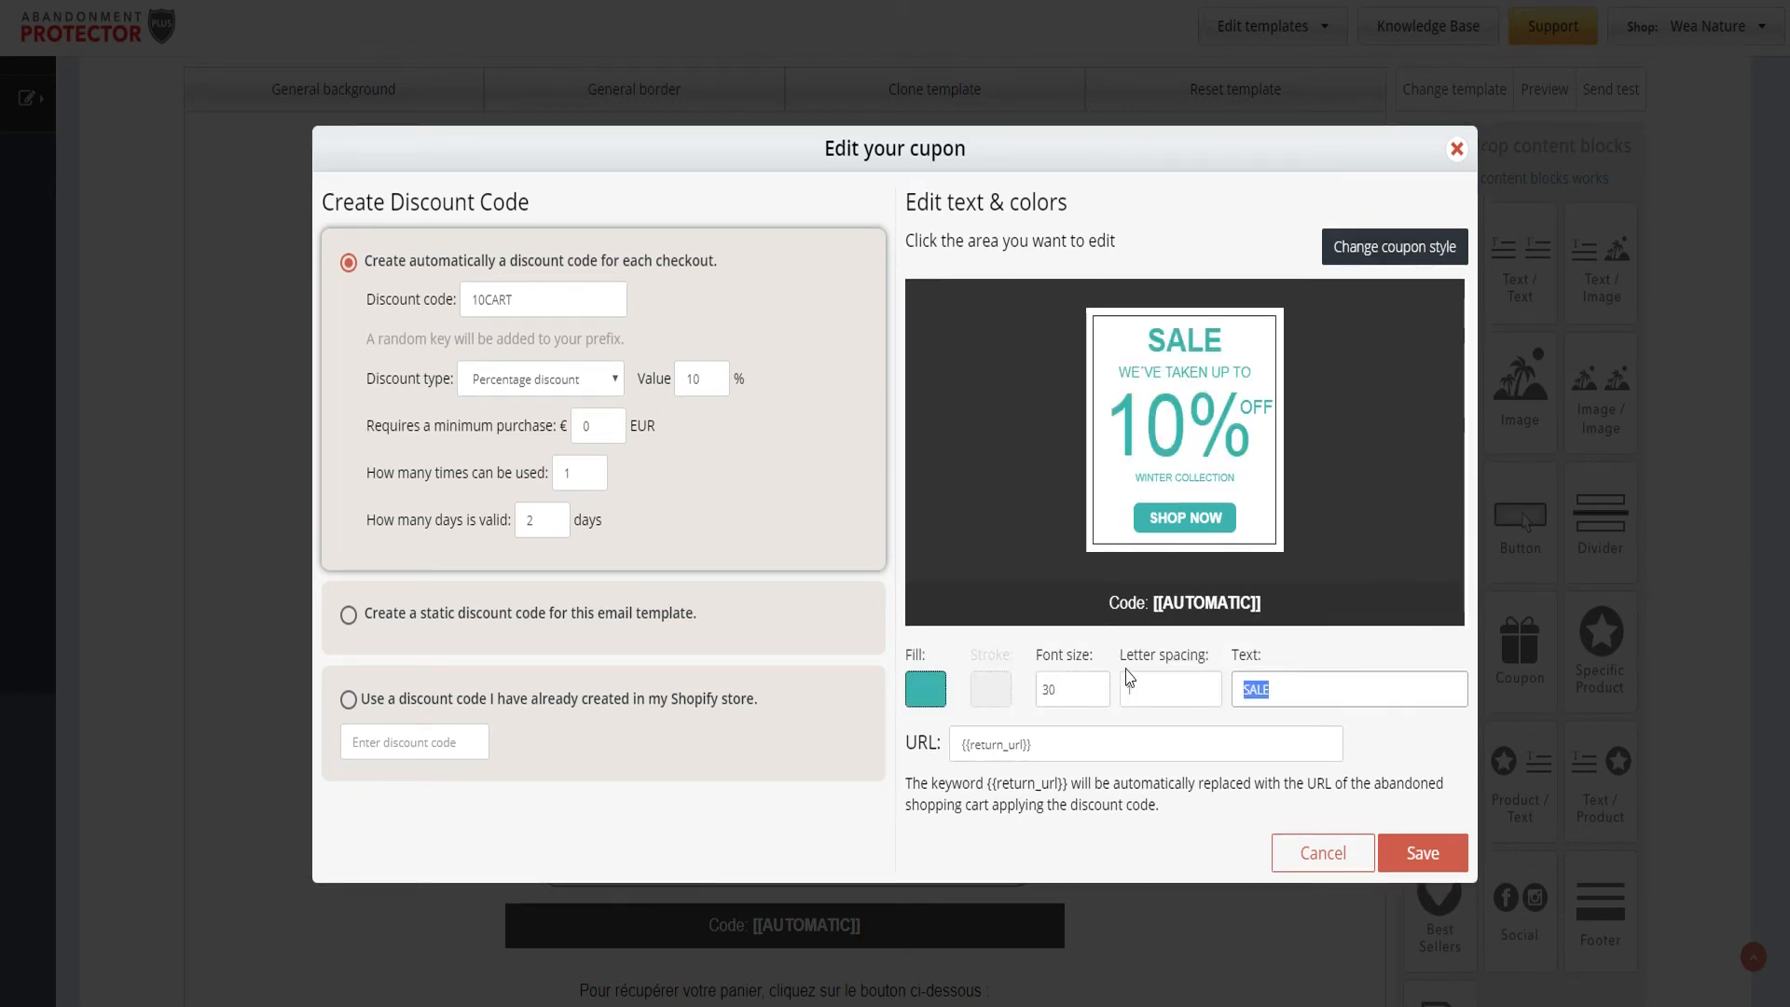
text(PROMO)
key(BackSpace)
key(BackSpace)
key(BackSpace)
key(BackSpace)
key(BackSpace)
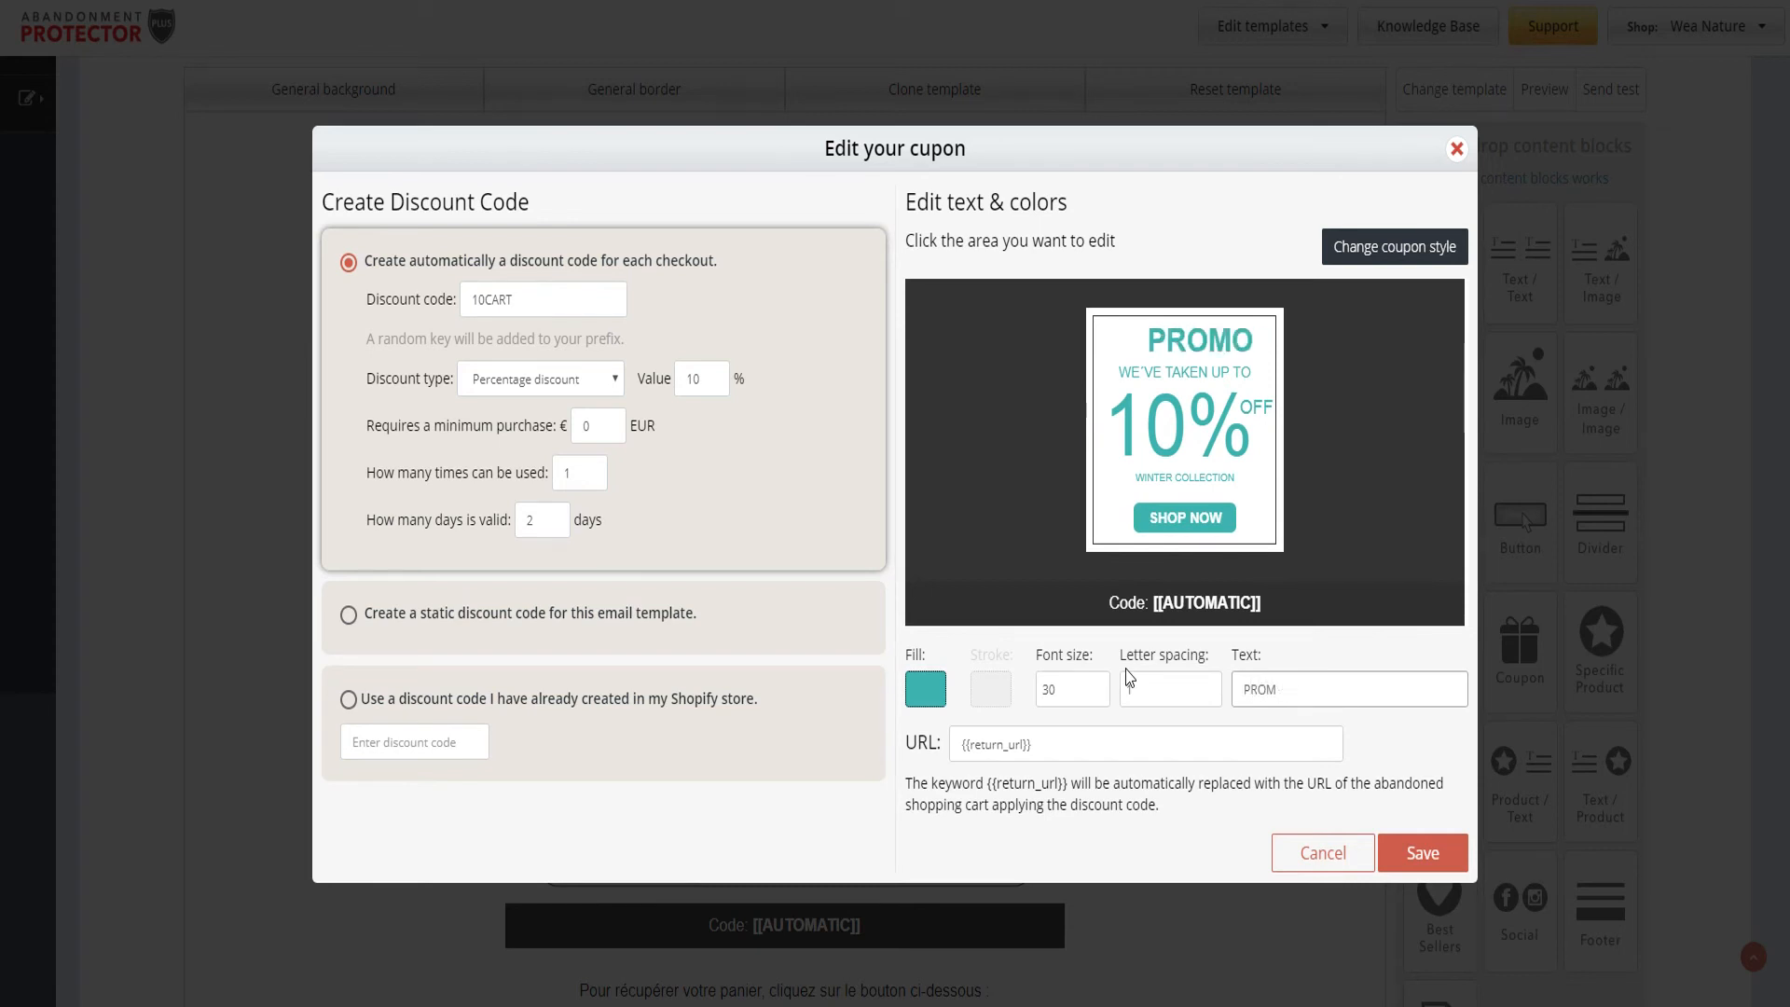
text(CODE)
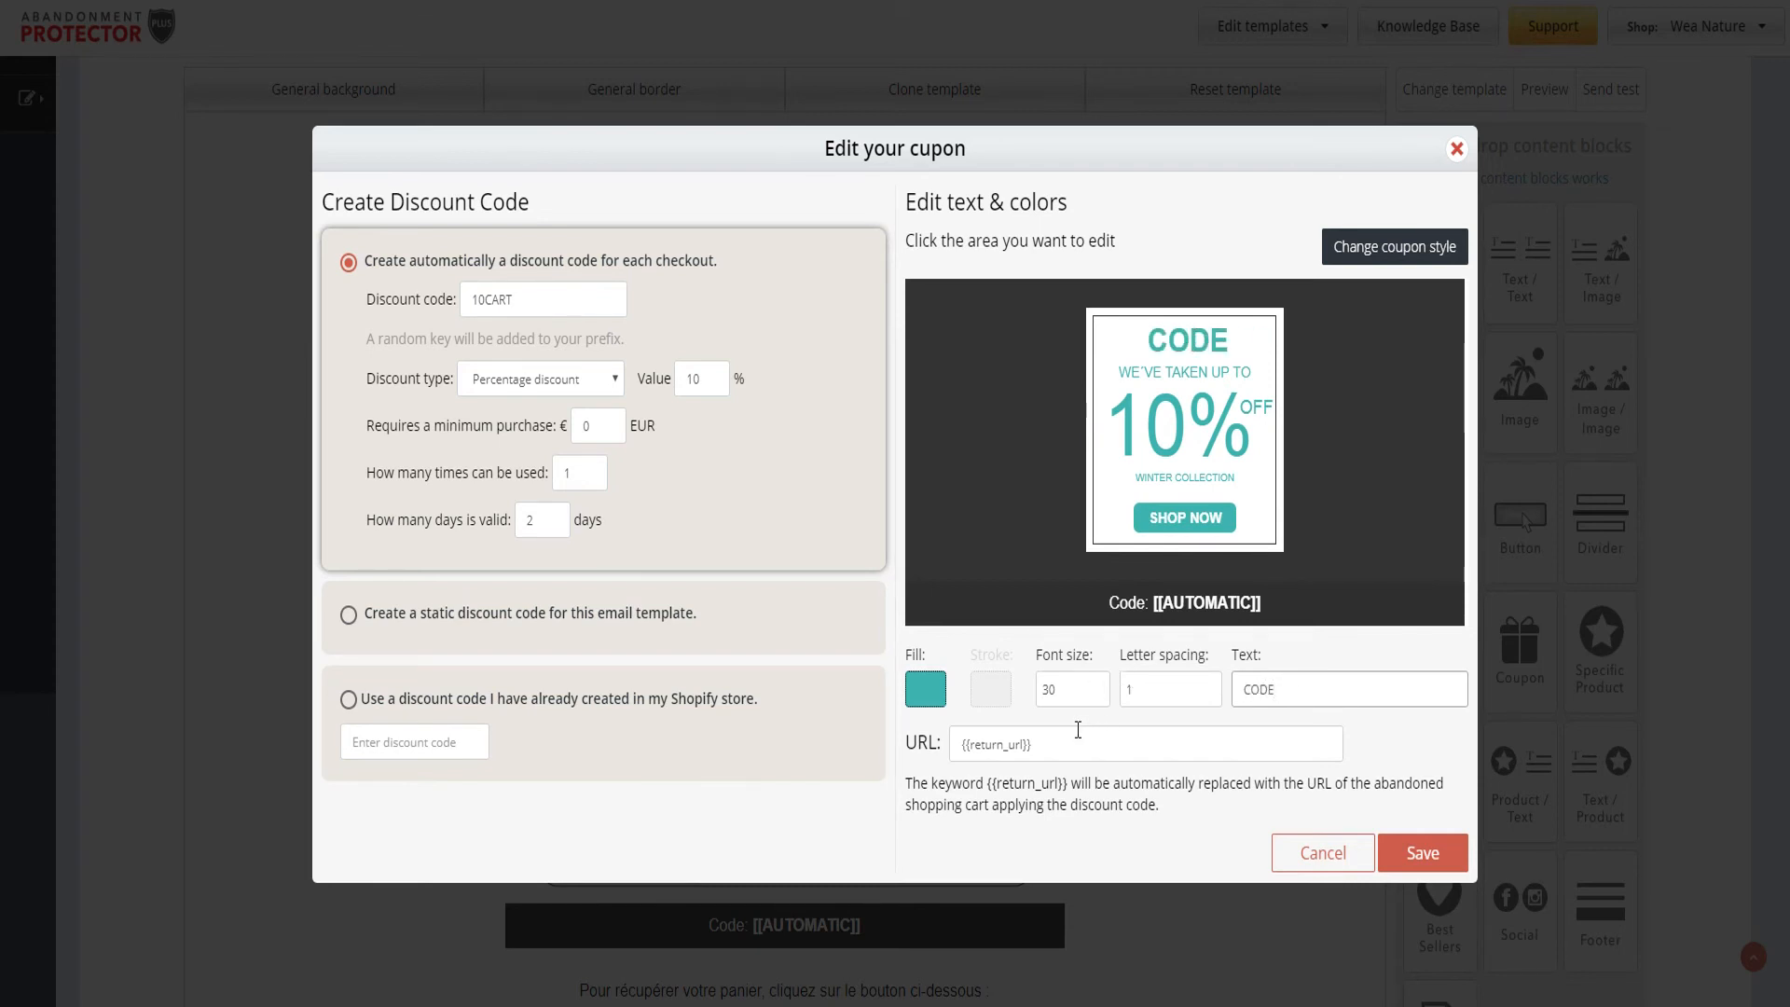
Inspect the coupon's 10% text and {{return_url}} link, then cancel adding the coupon.
click(1177, 425)
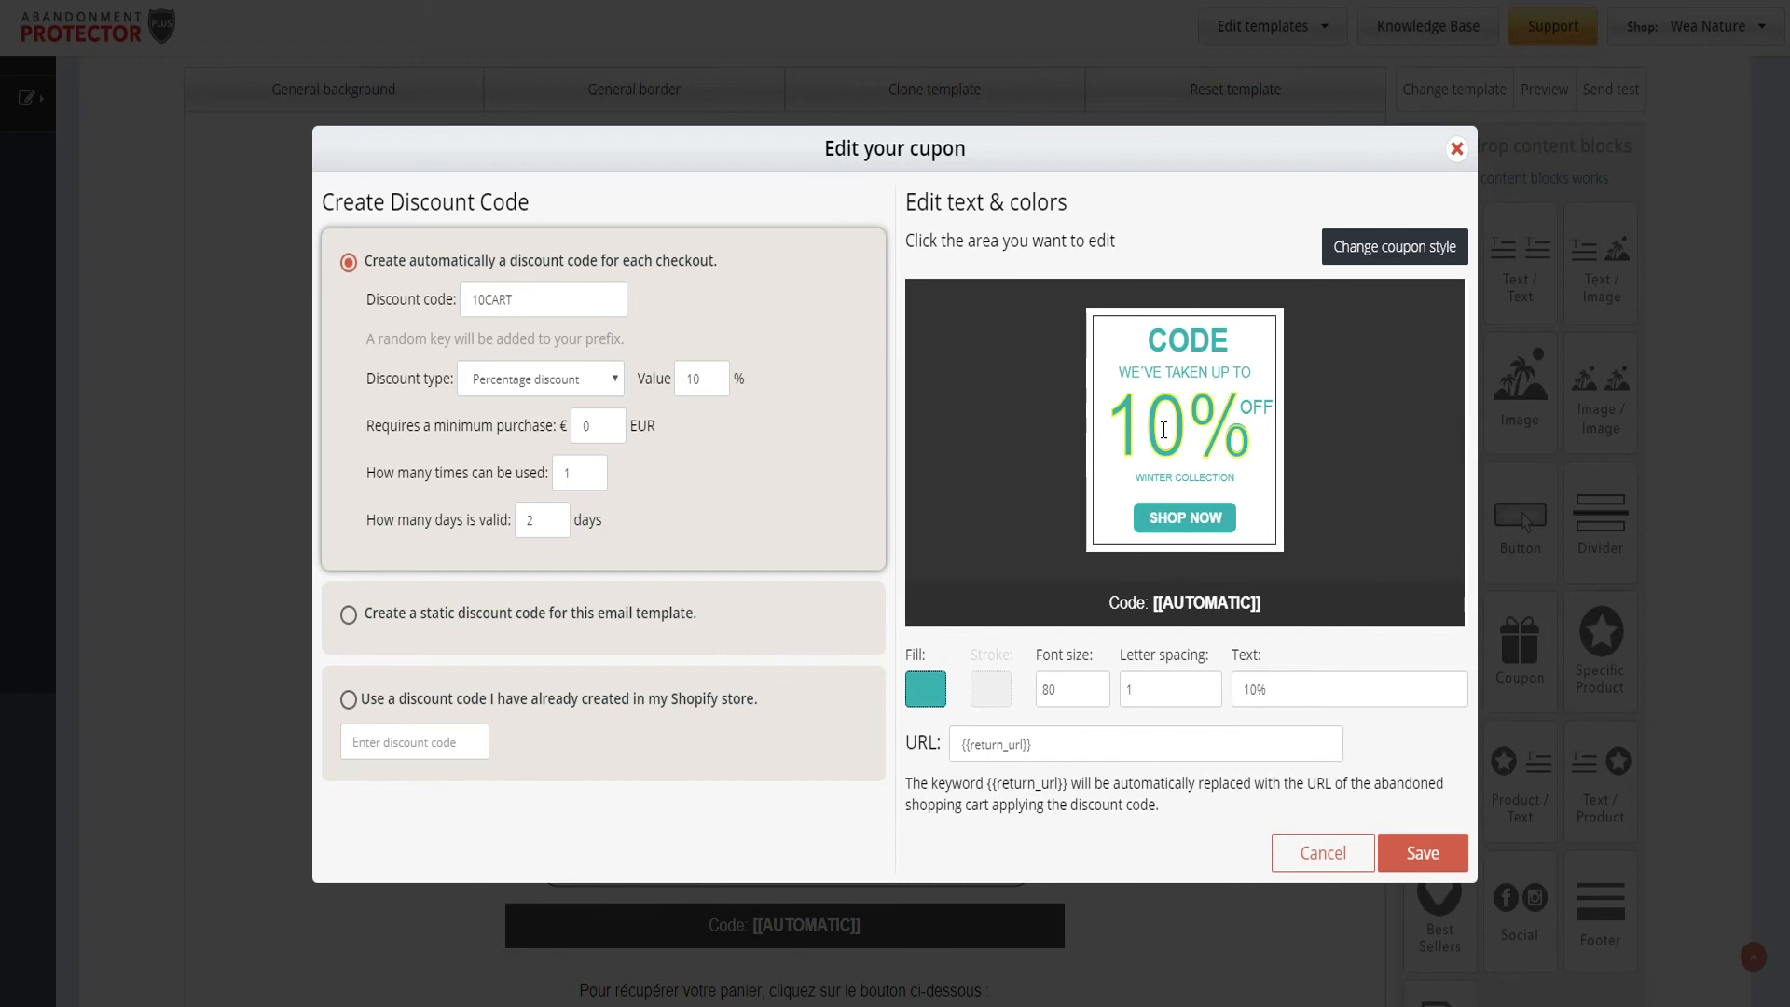
triple_click(976, 748)
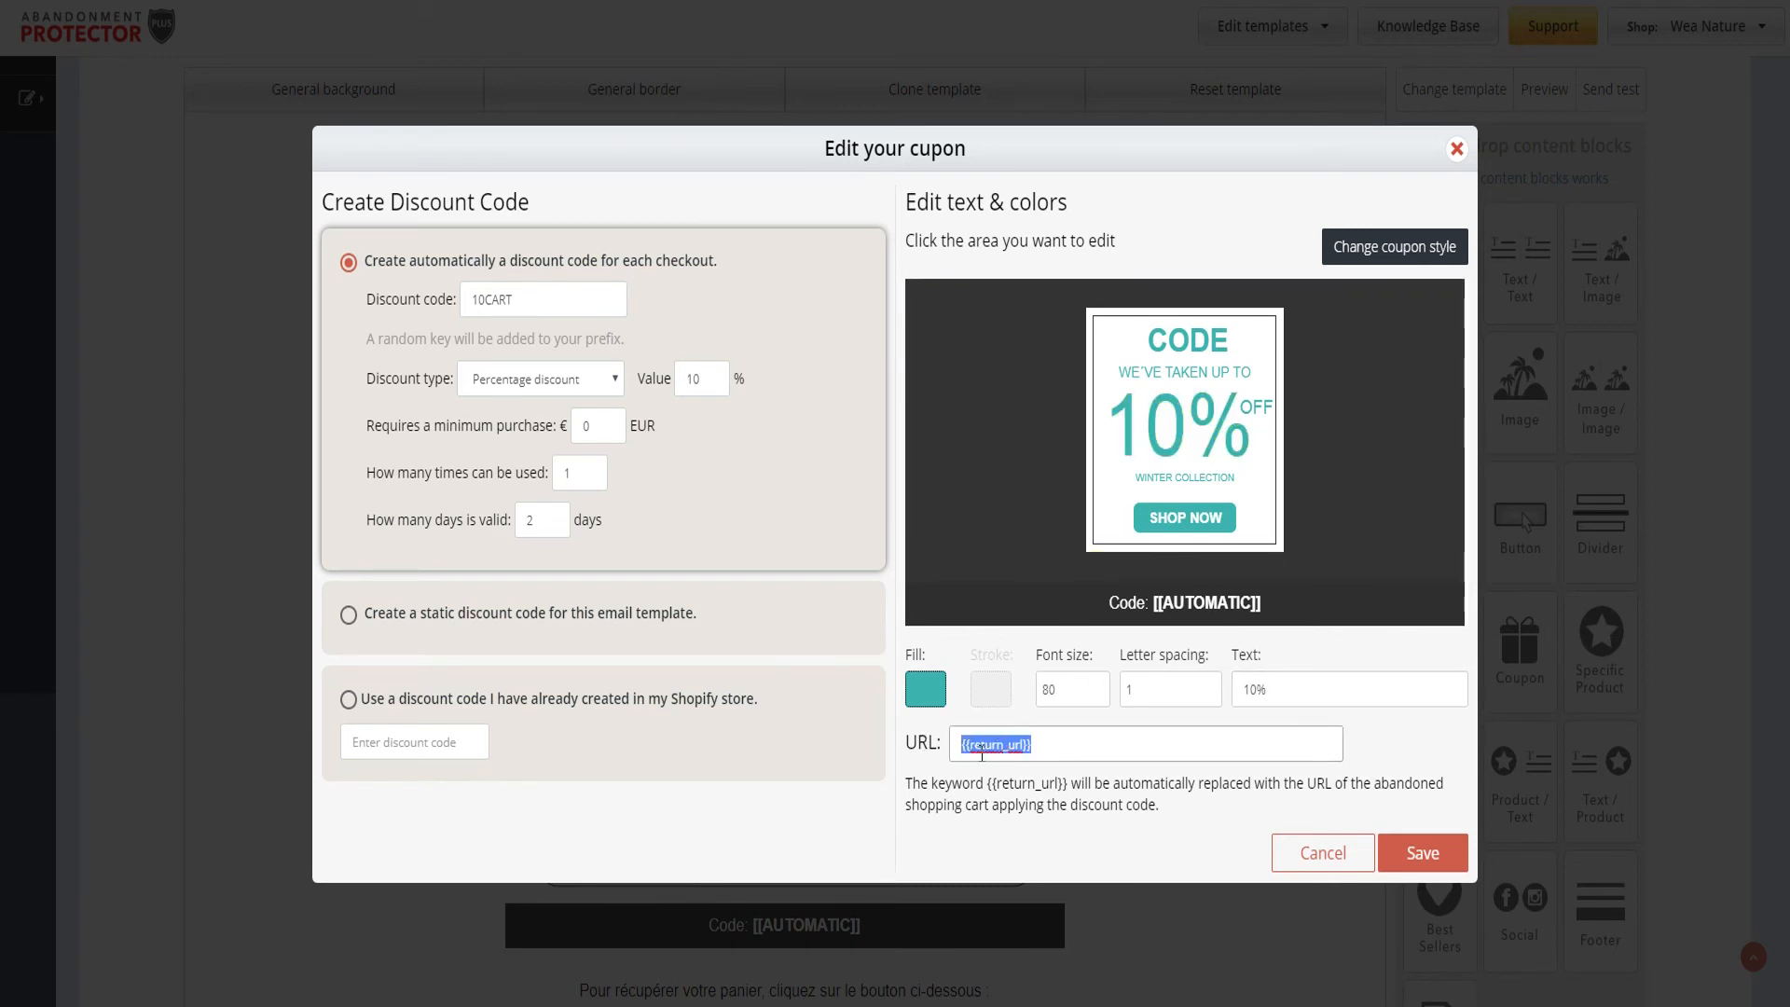
click(1076, 749)
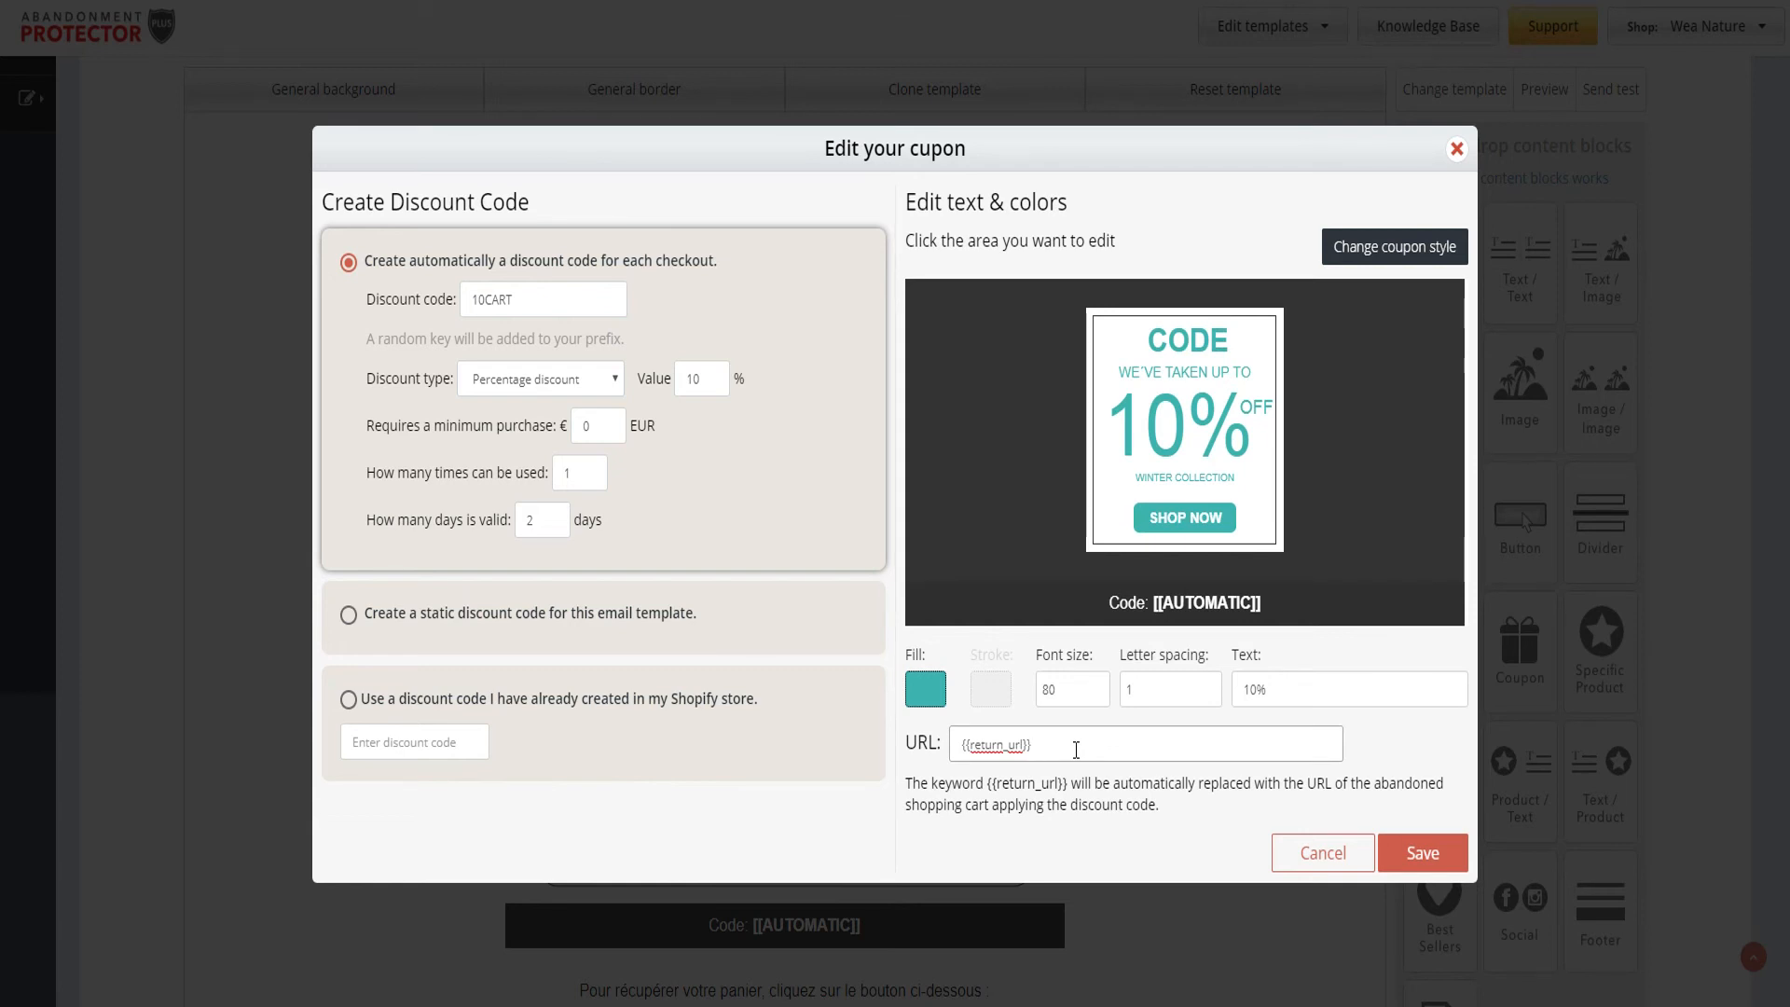
click(1359, 856)
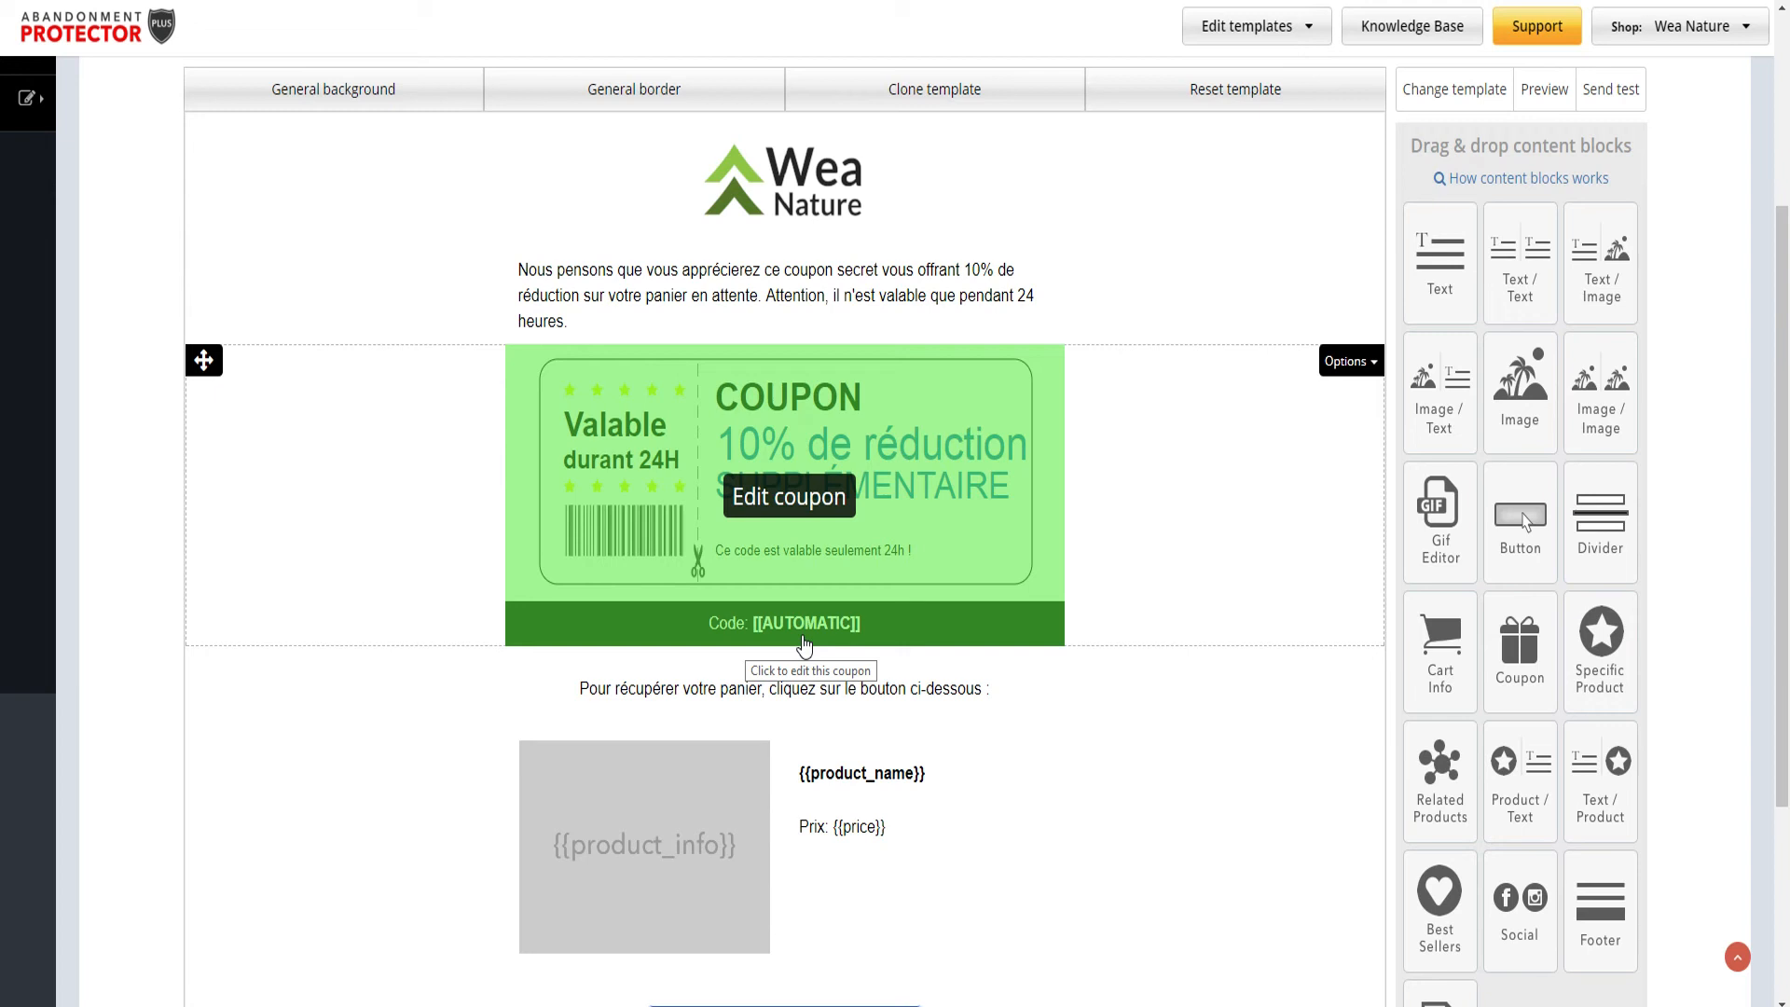
Read through the rest of the second email, from the coupon to the product block, order button and footer.
scroll(1118, 532, down, 1)
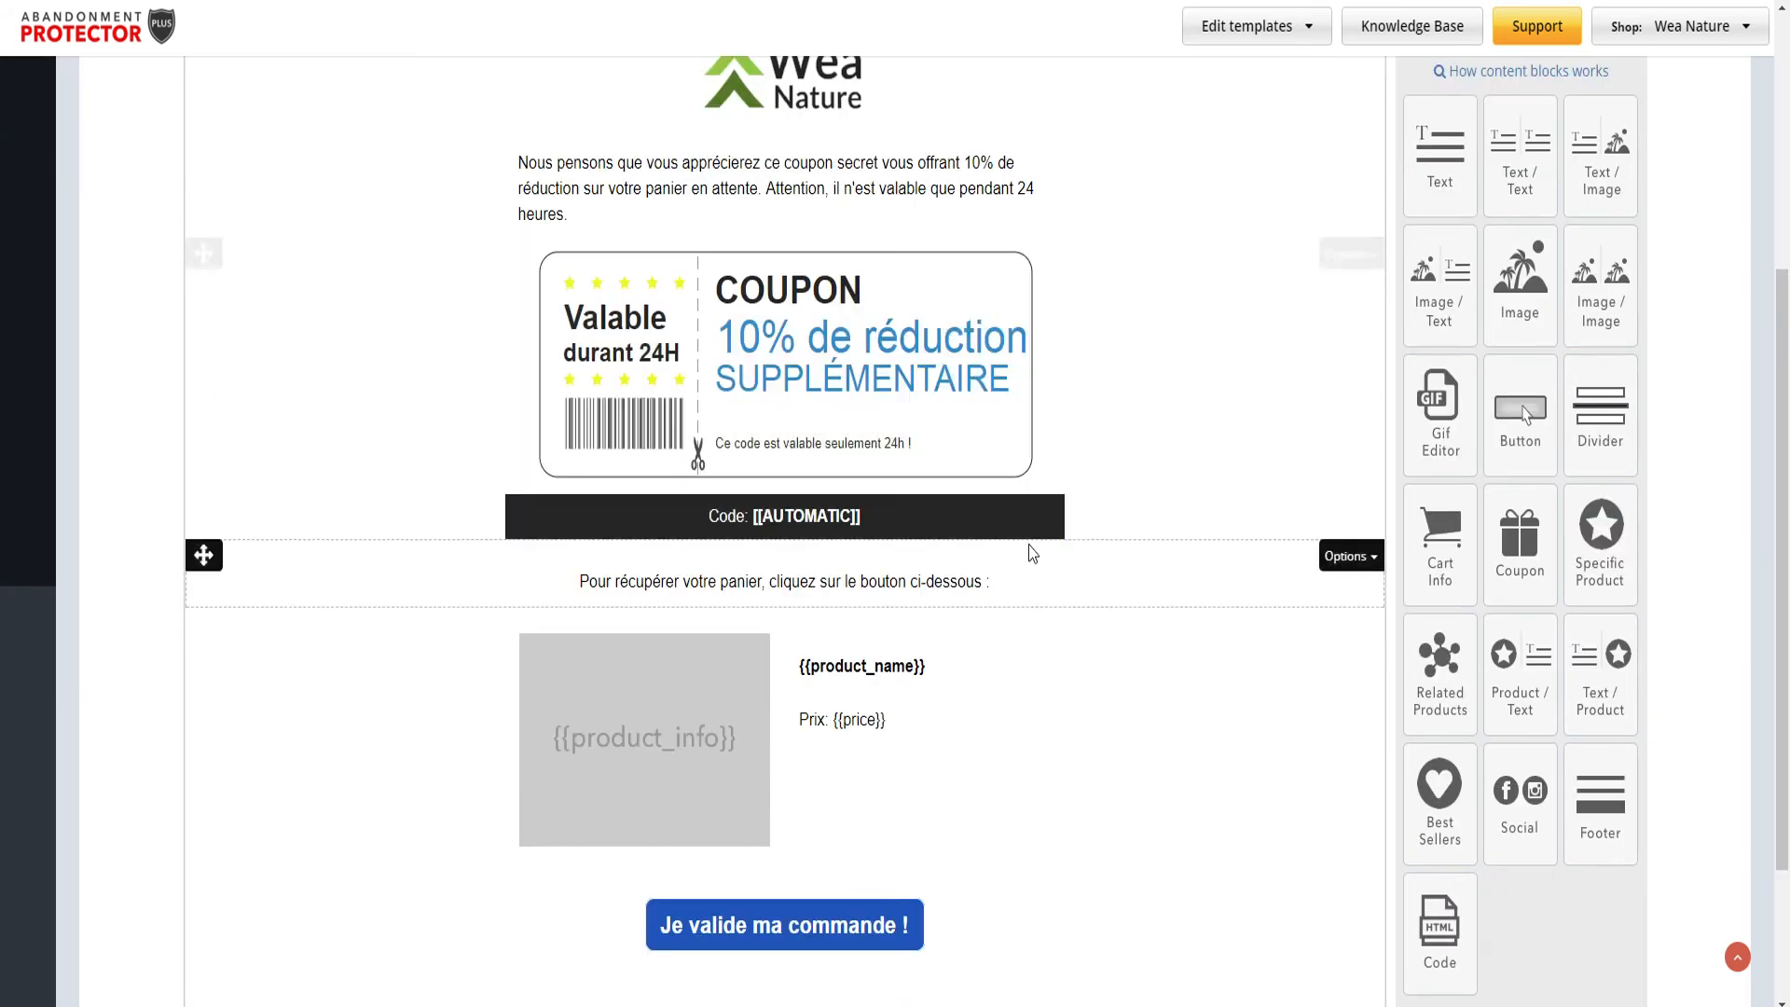
scroll(1137, 634, up, 1)
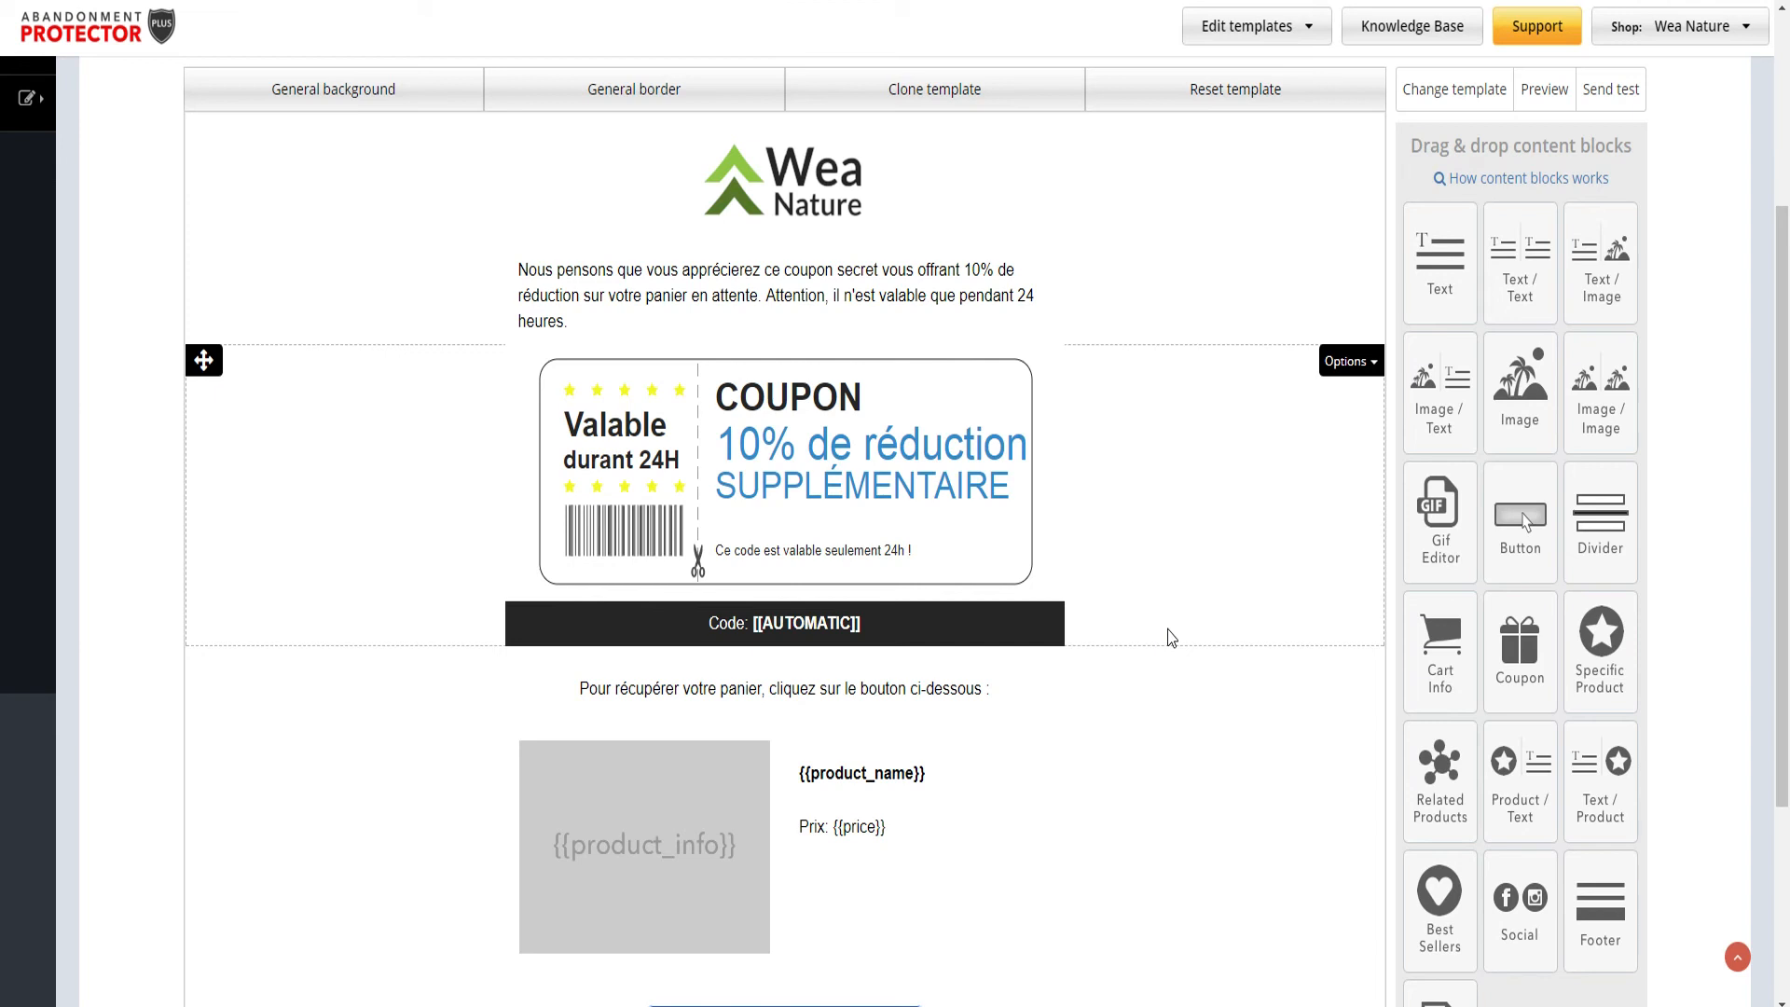
scroll(719, 680, down, 2)
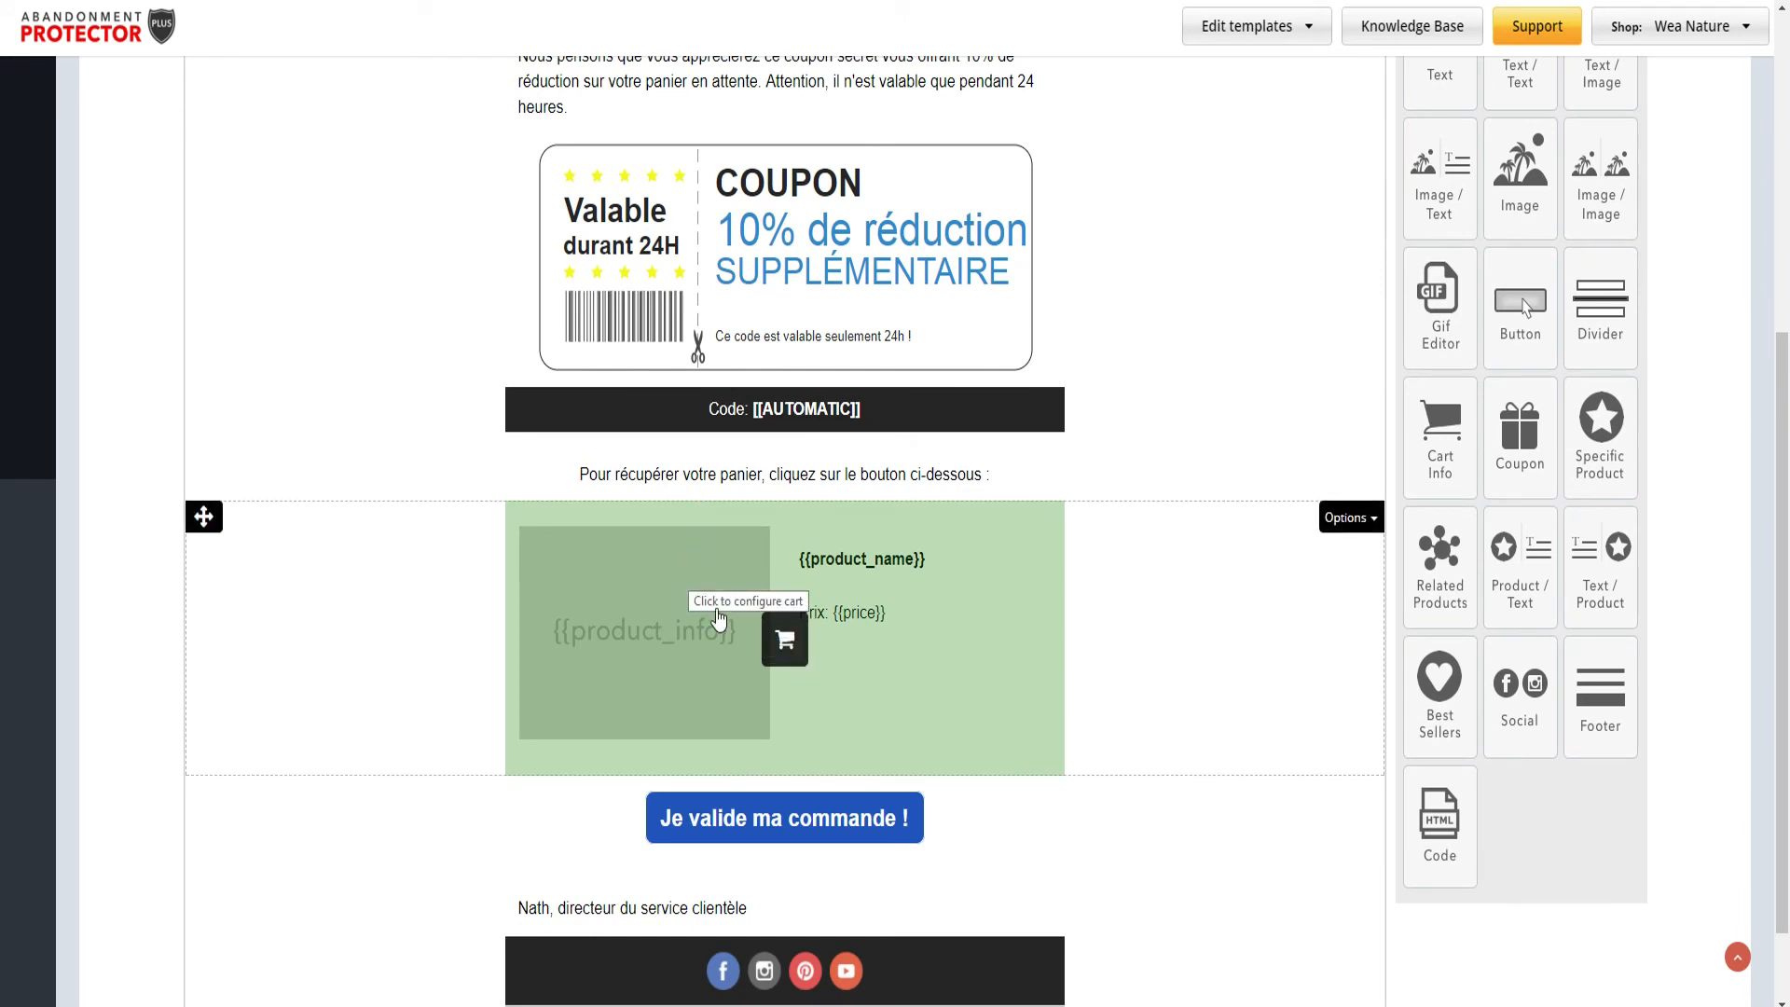
scroll(659, 569, down, 1)
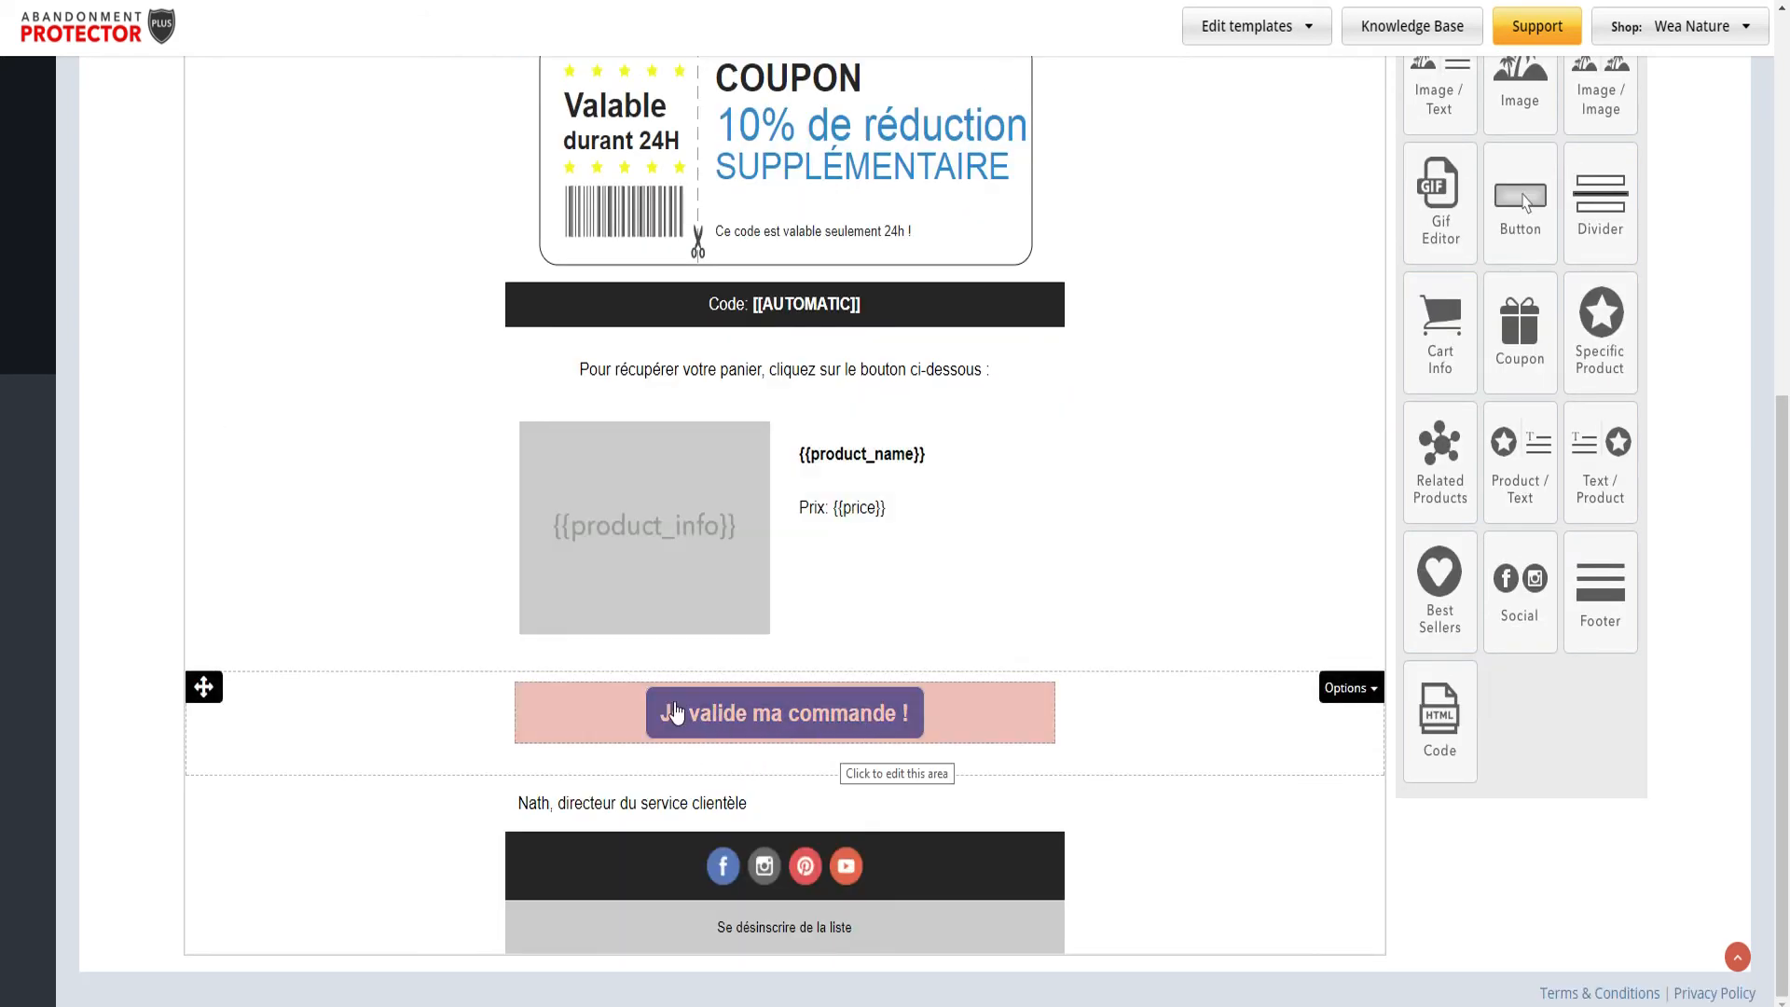
scroll(841, 239, up, 6)
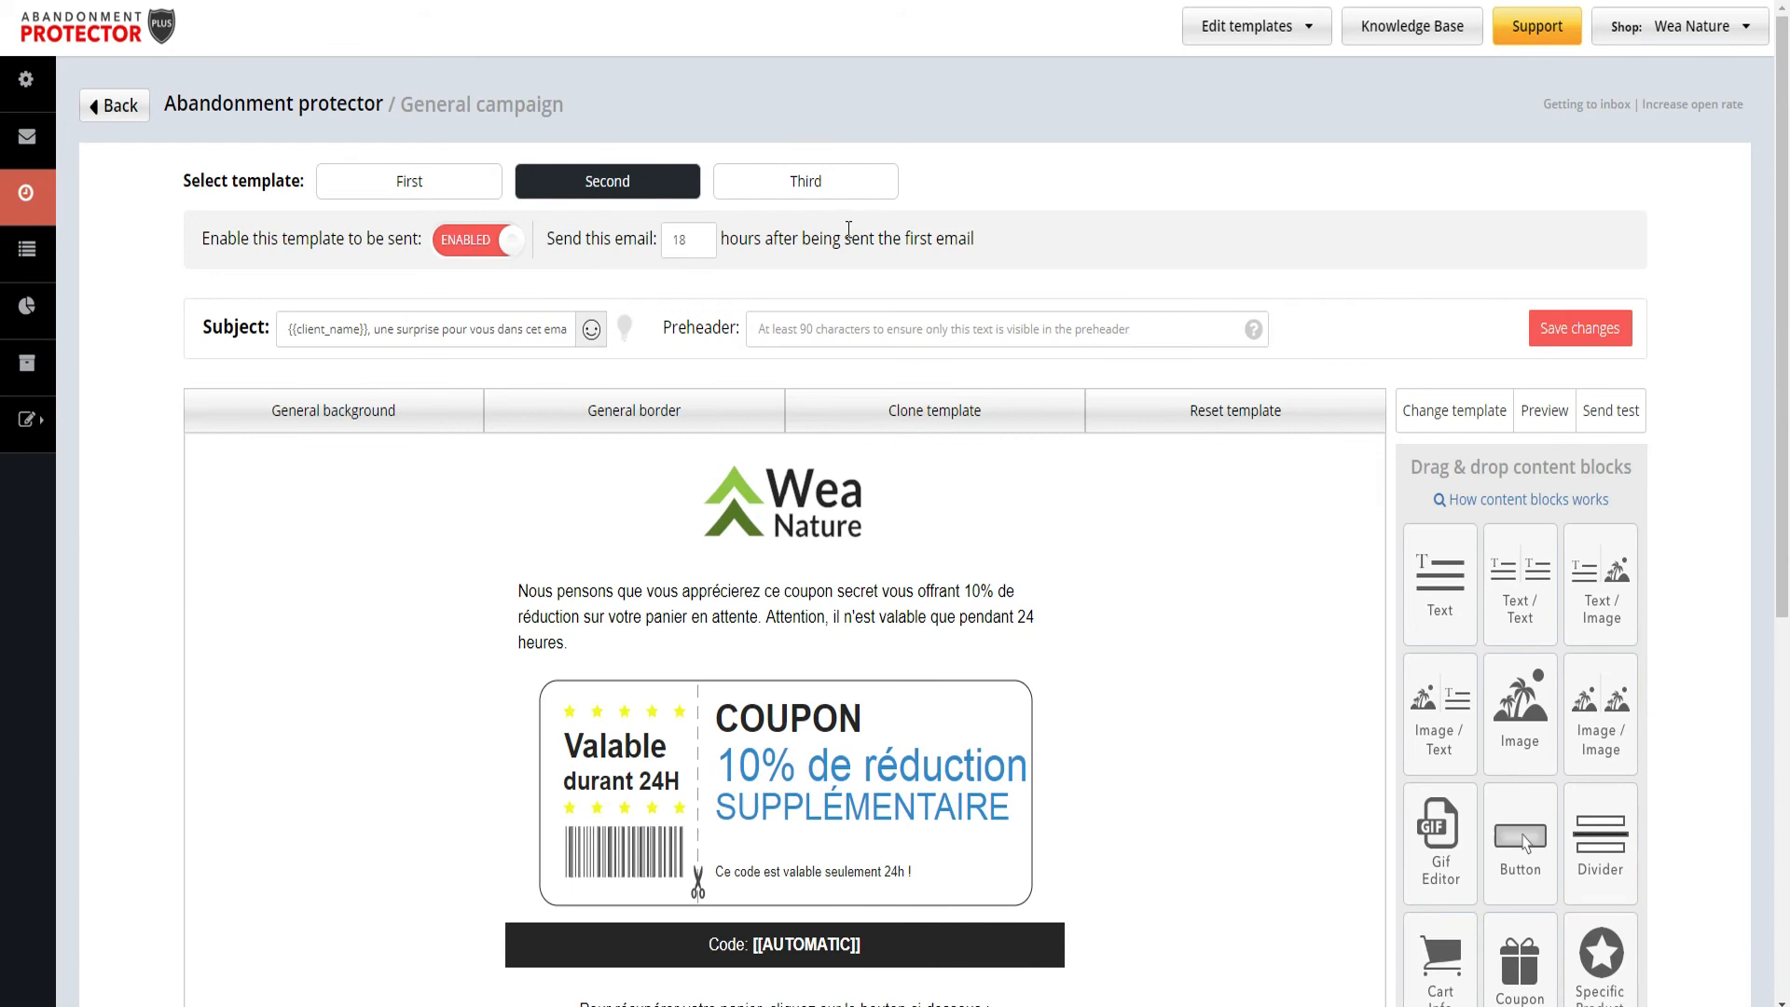
Open the third email template, discarding unsaved changes, and review its send delay, subject, preheader and message.
click(826, 182)
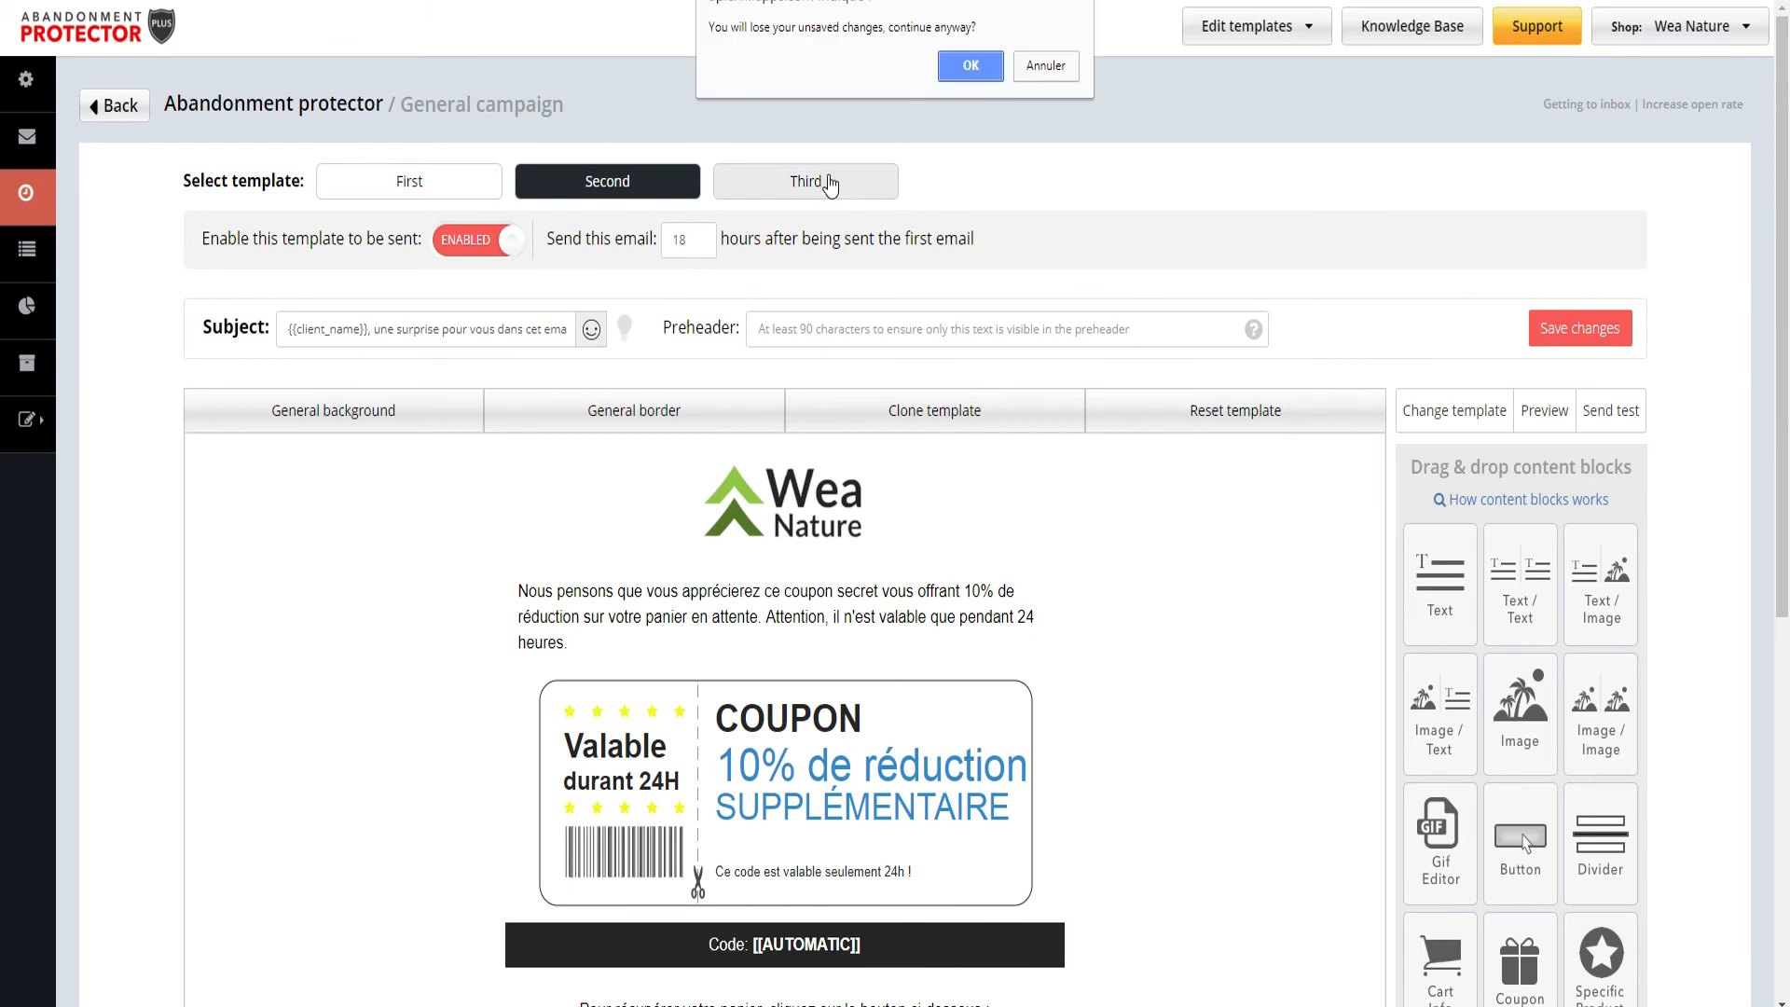
click(988, 69)
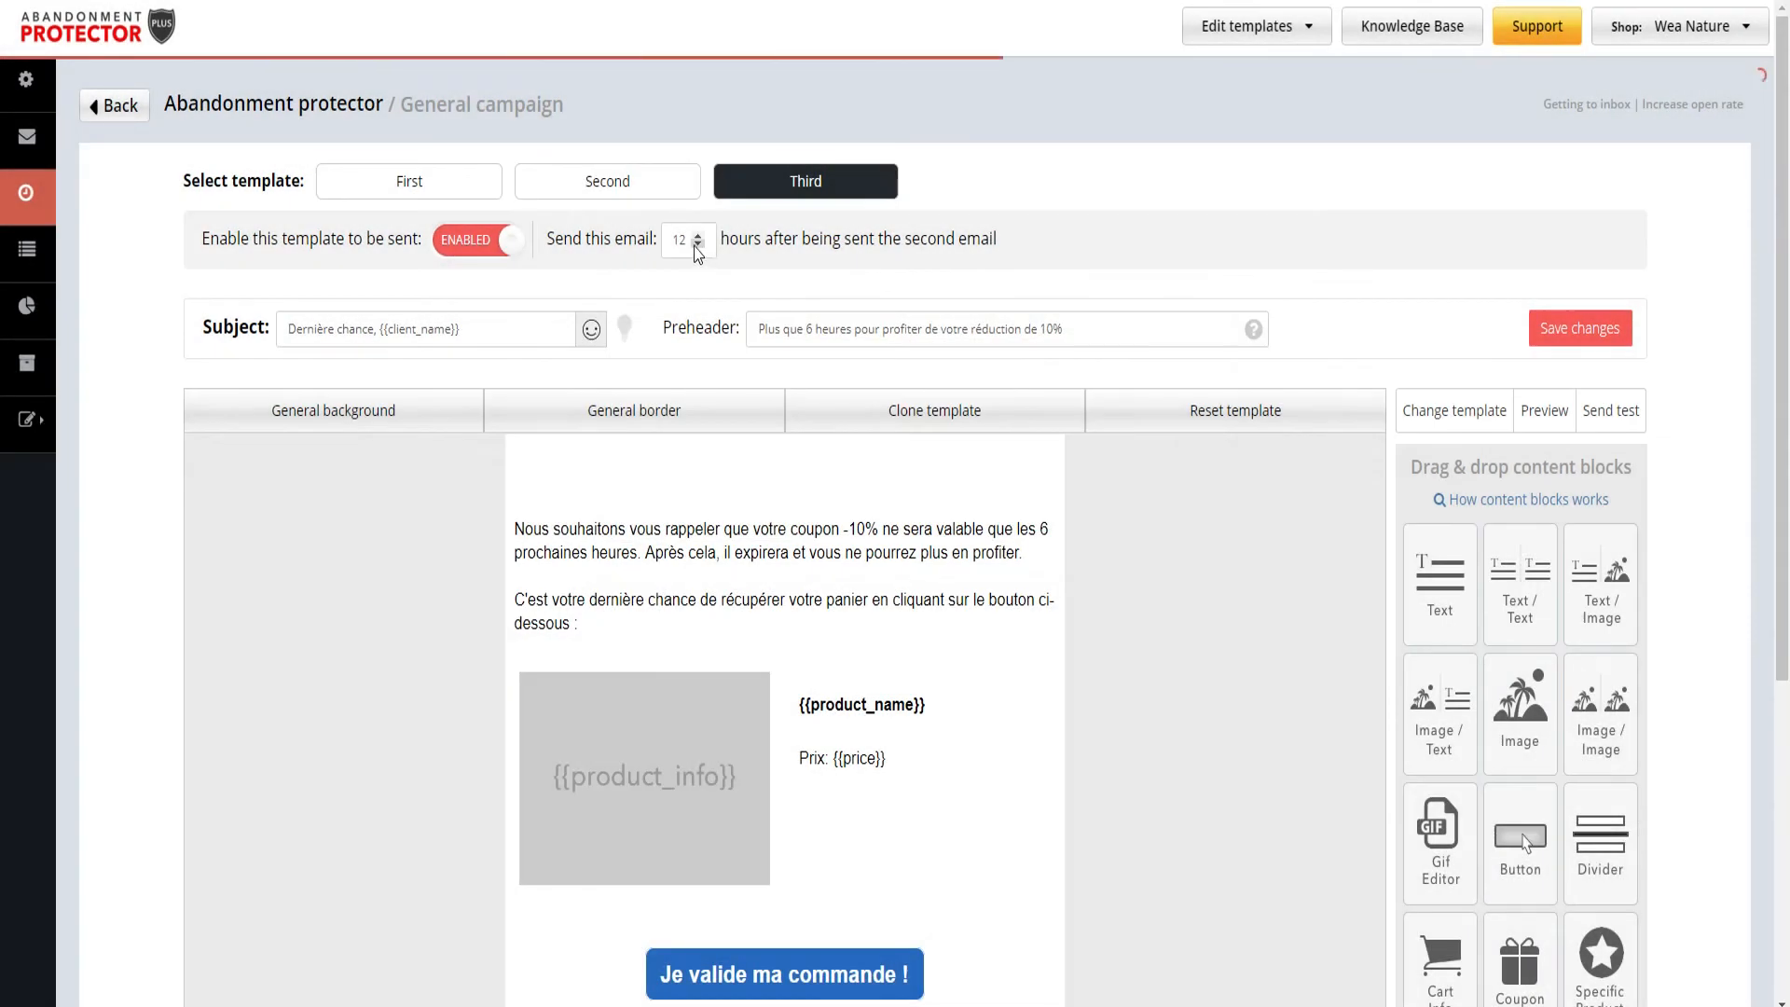
drag(688, 240, 656, 232)
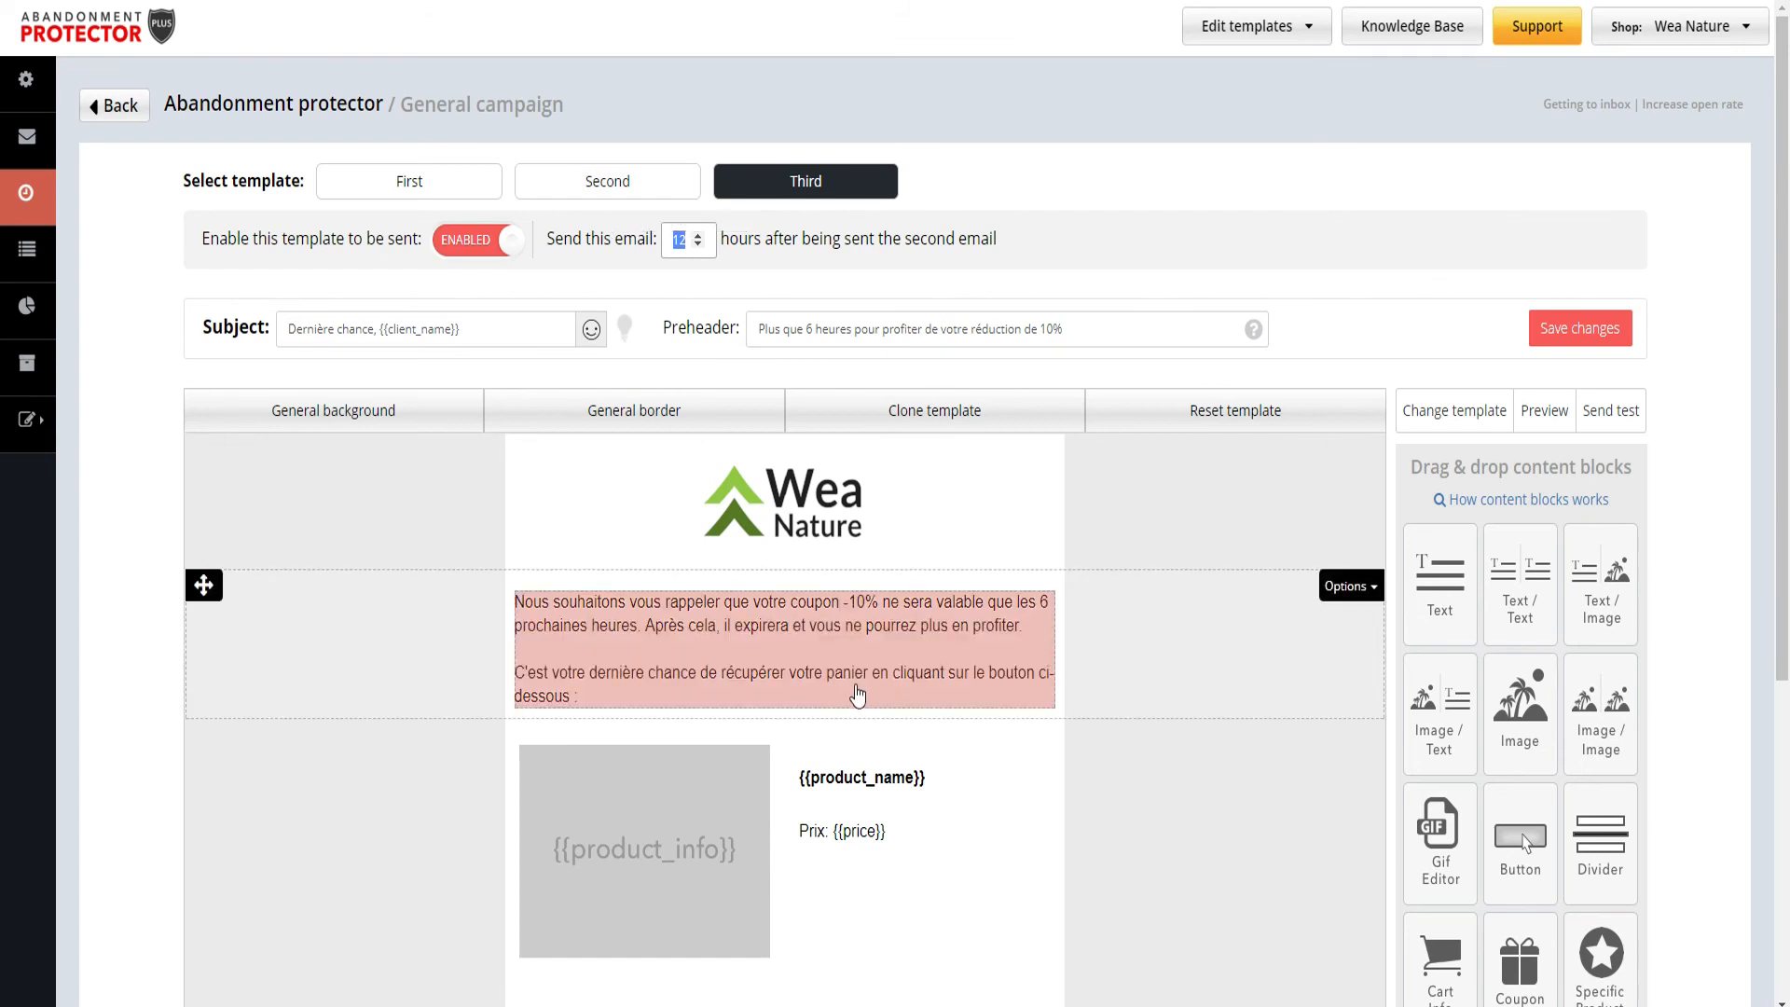
scroll(780, 653, down, 2)
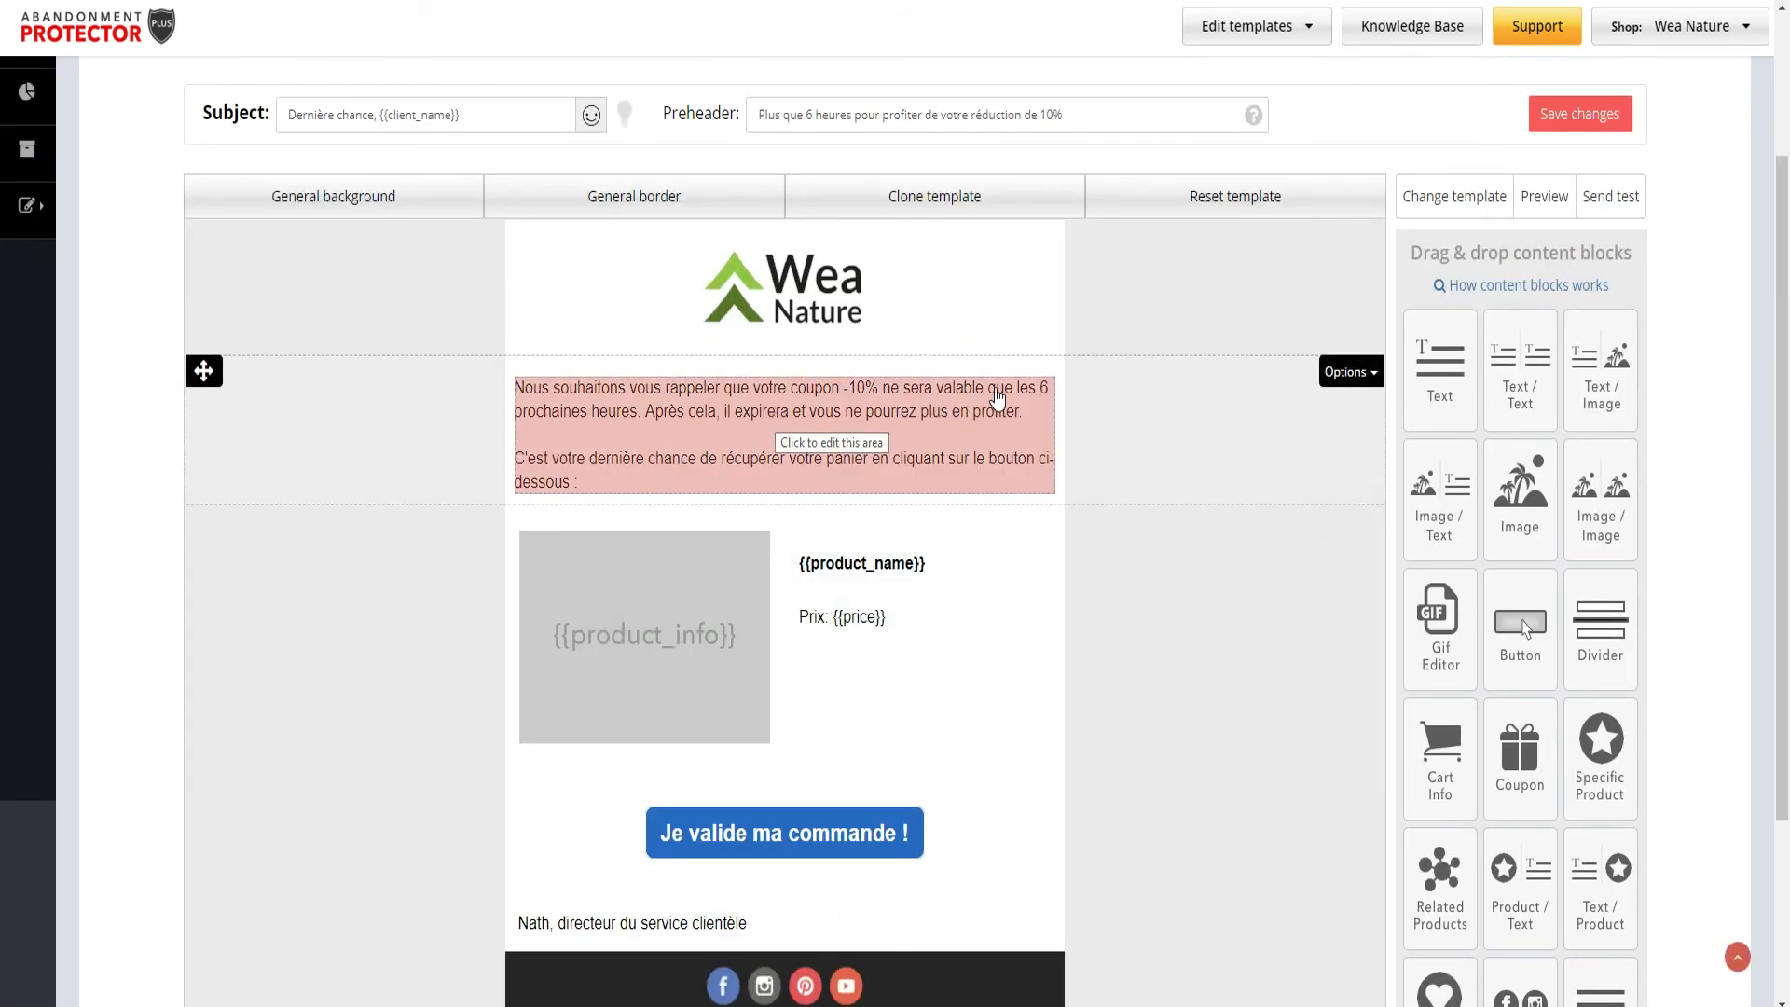
scroll(914, 407, up, 2)
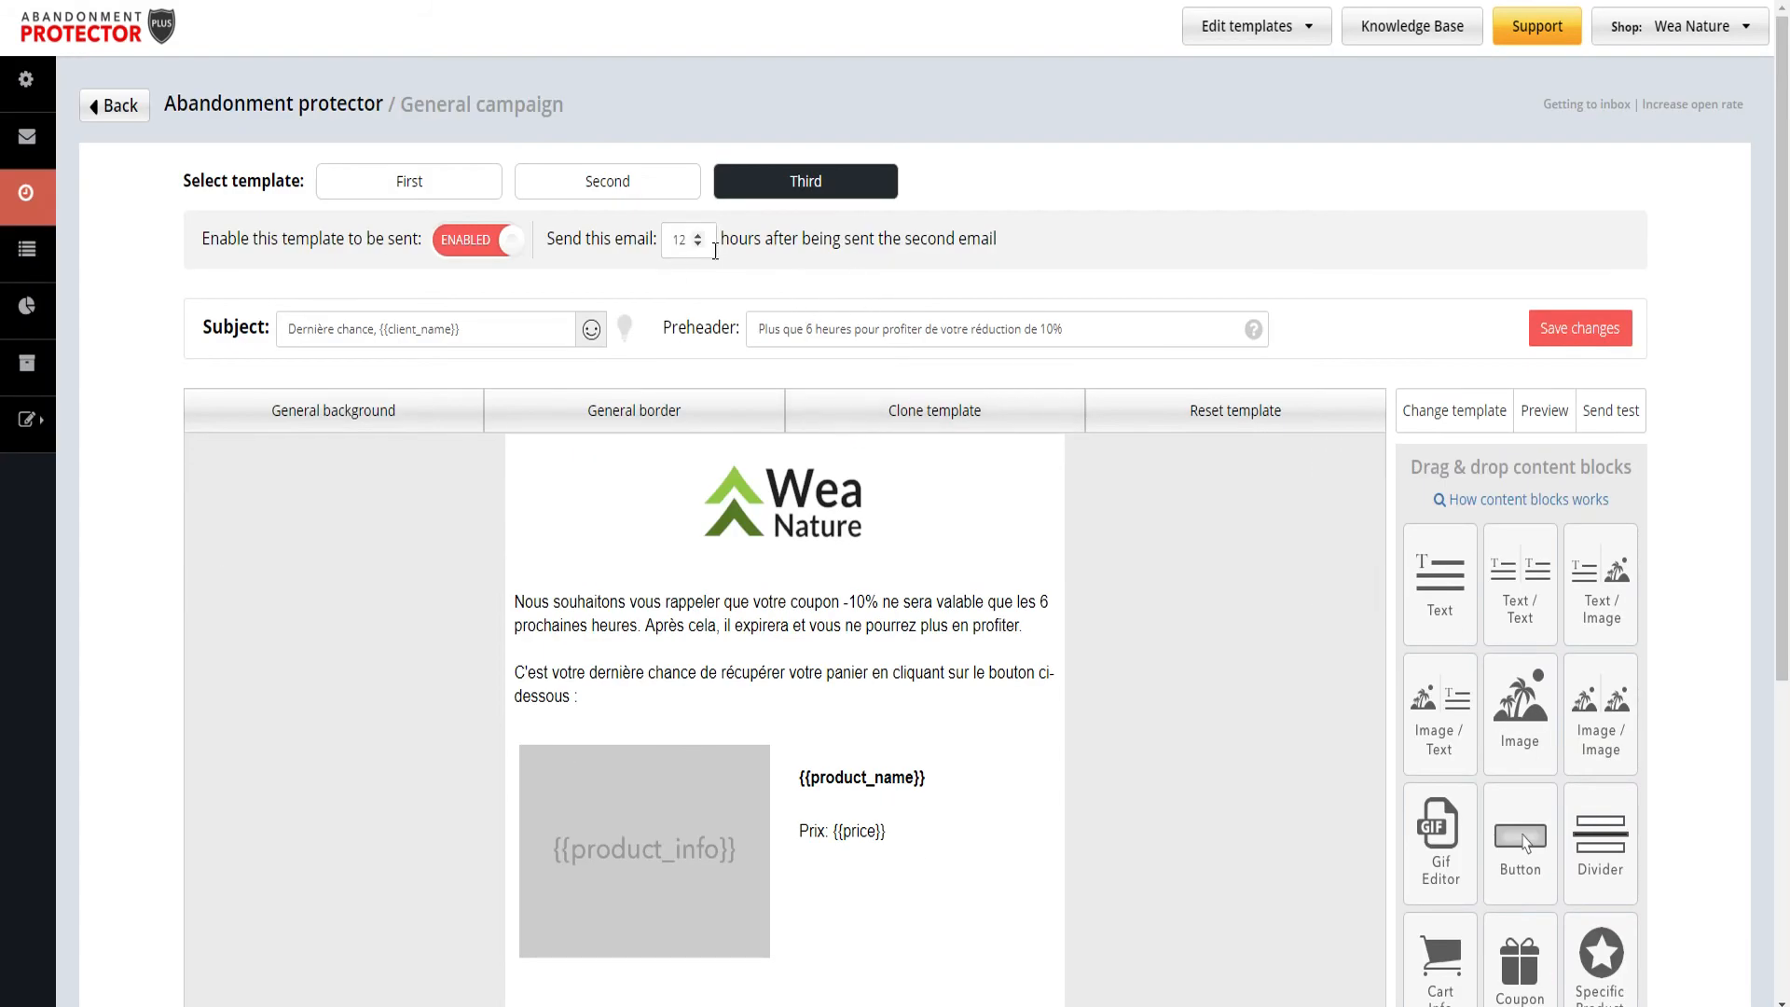
Go back to the second template to check its send delay, then return to the third template.
click(637, 177)
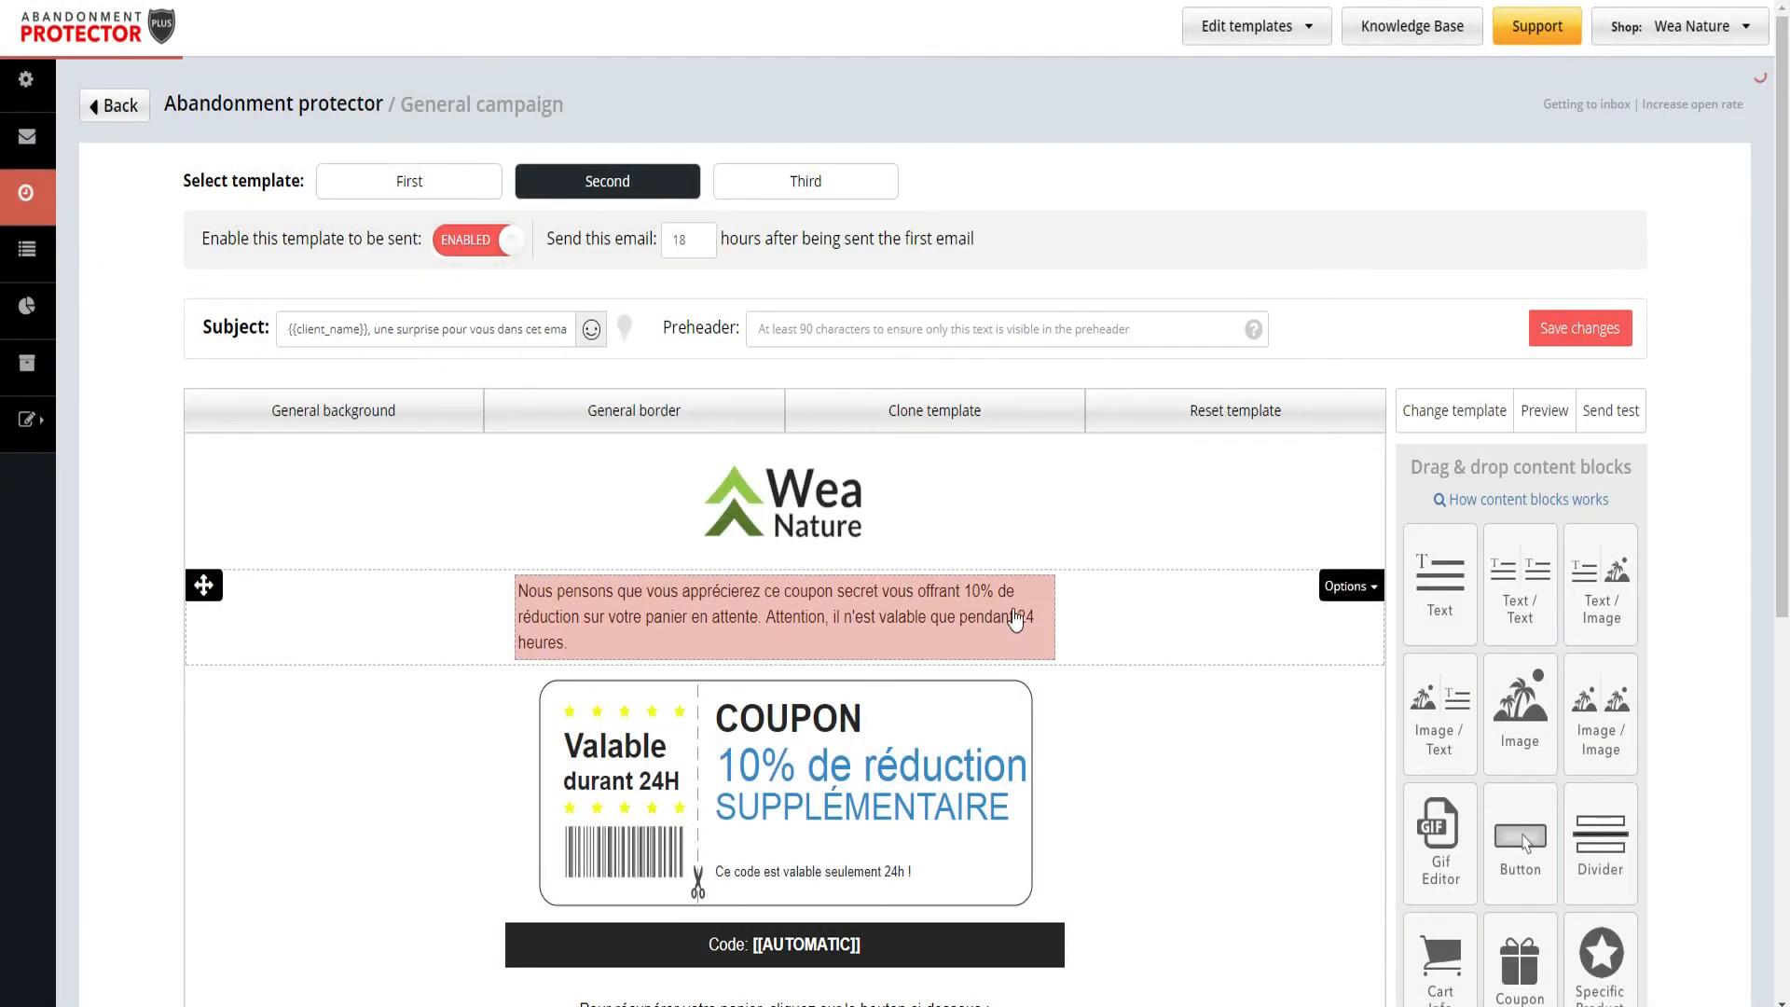
double_click(679, 239)
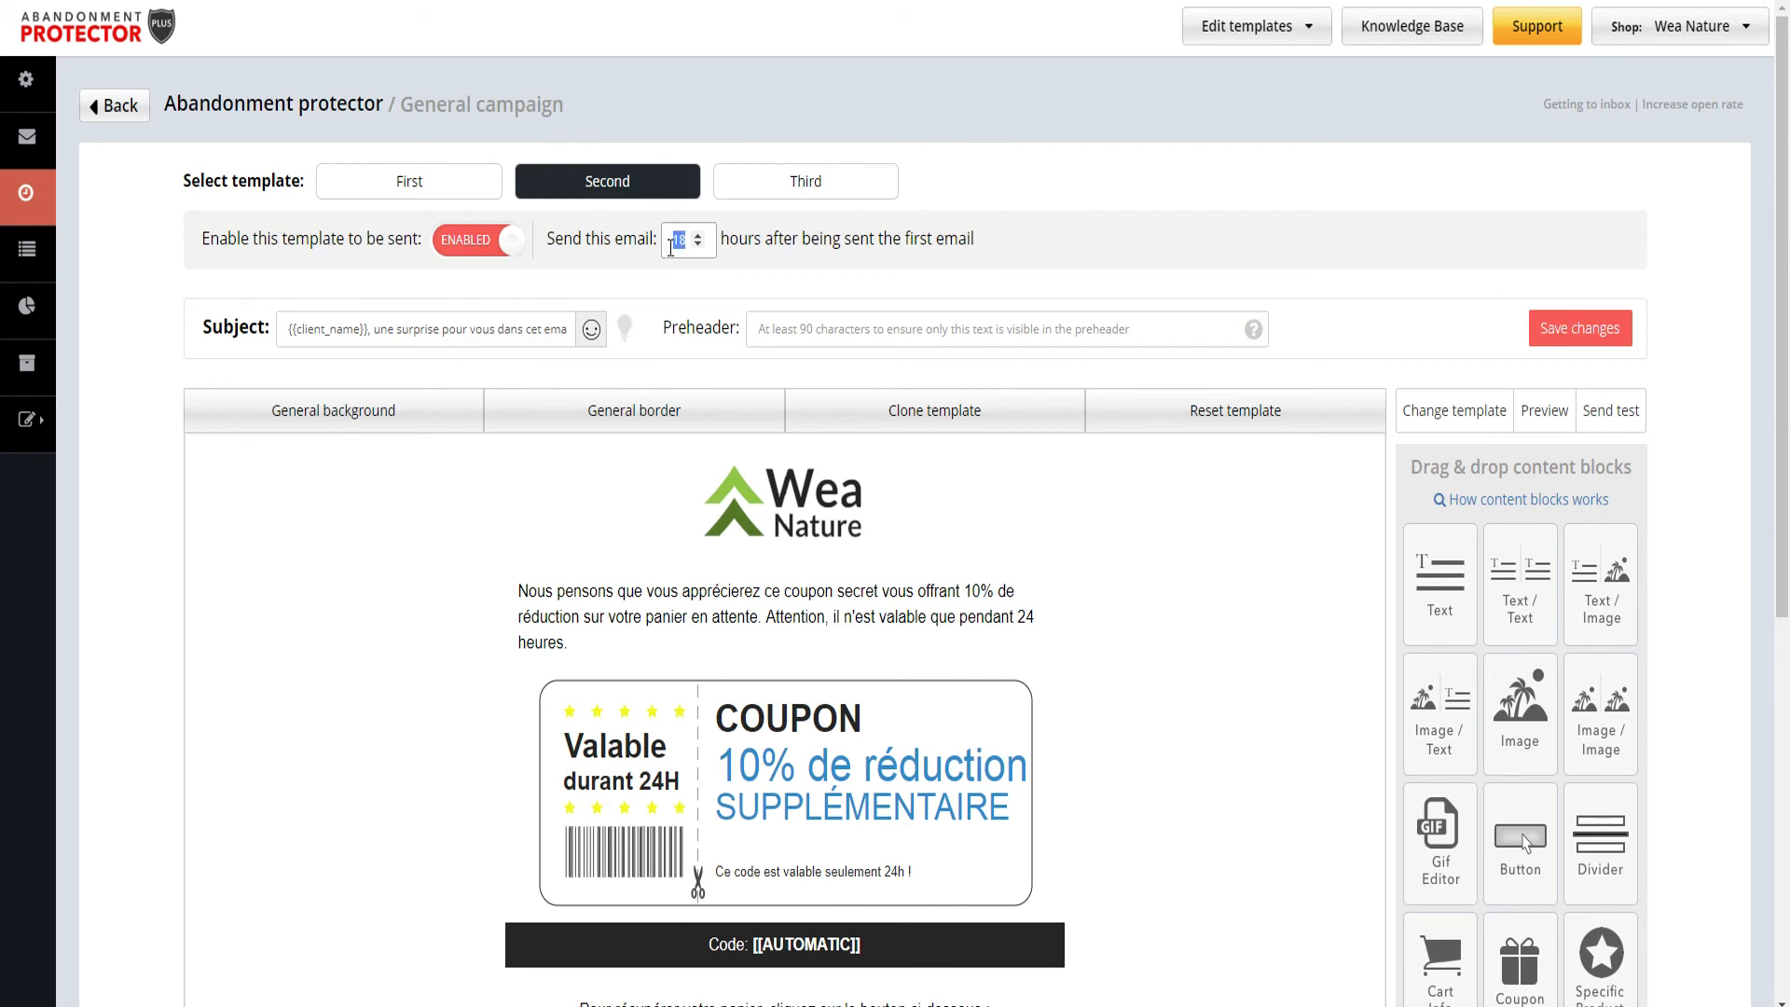
click(769, 182)
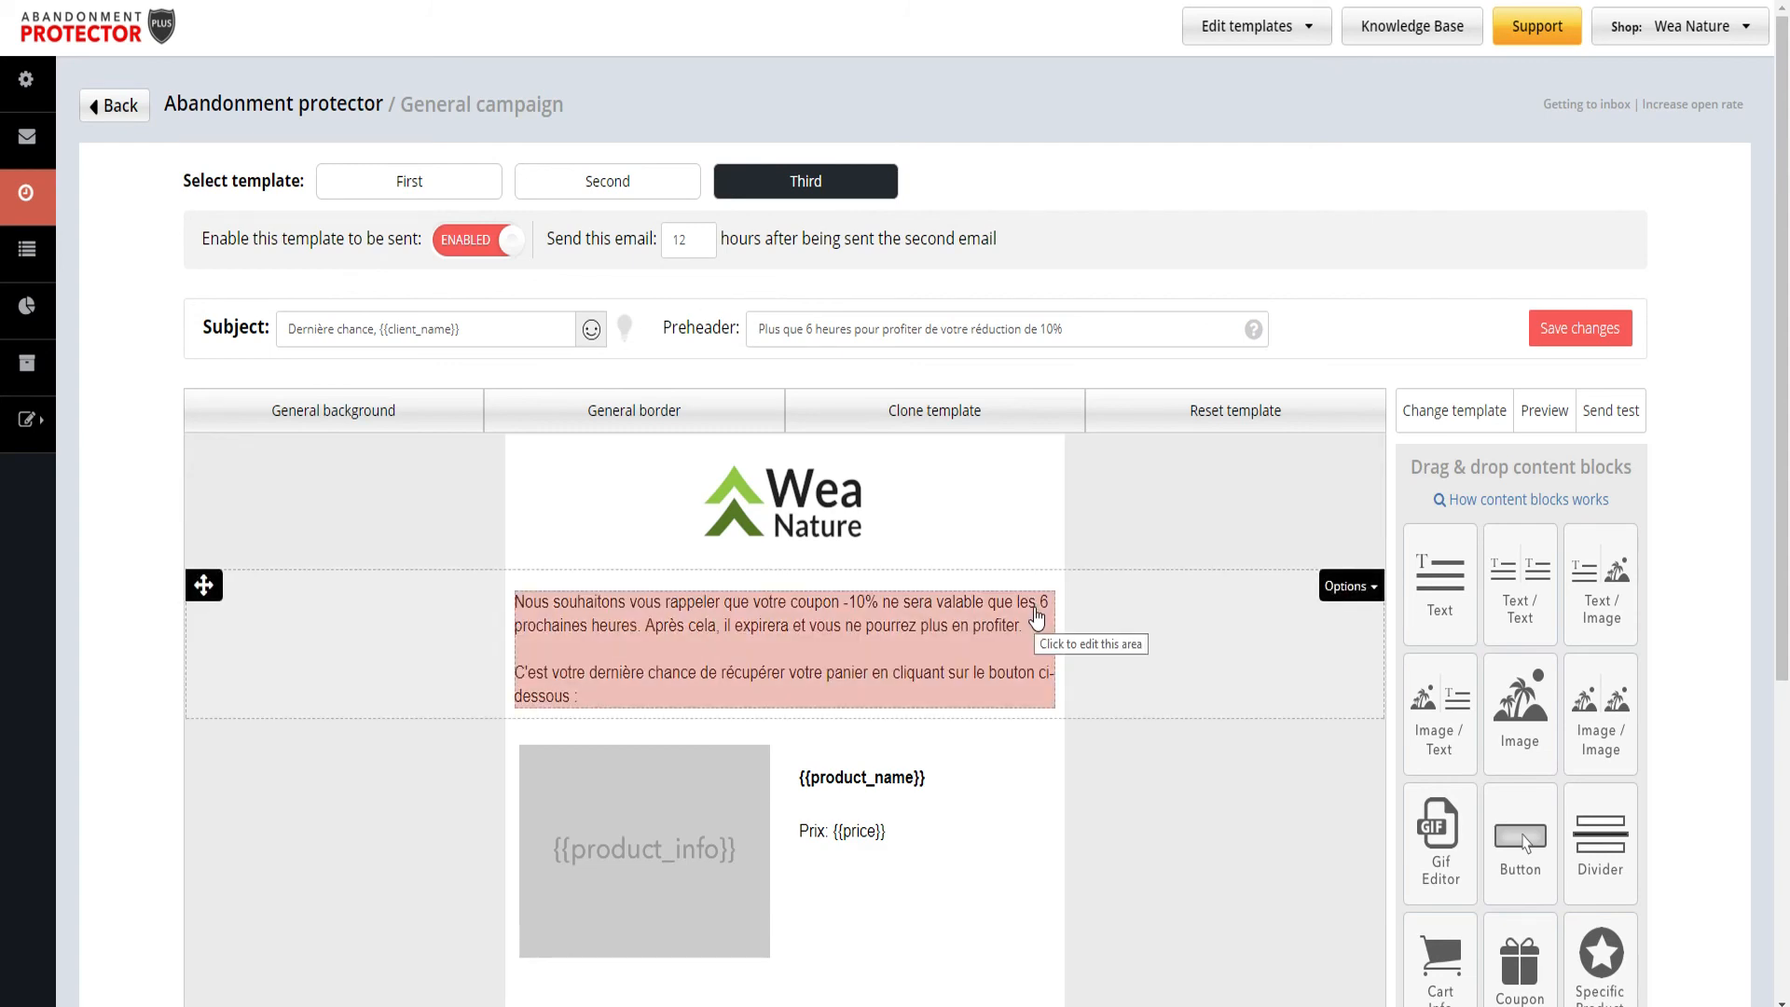
Read through the third email's body, from the coupon reminder to the product block, order button and footer.
scroll(1037, 618, down, 3)
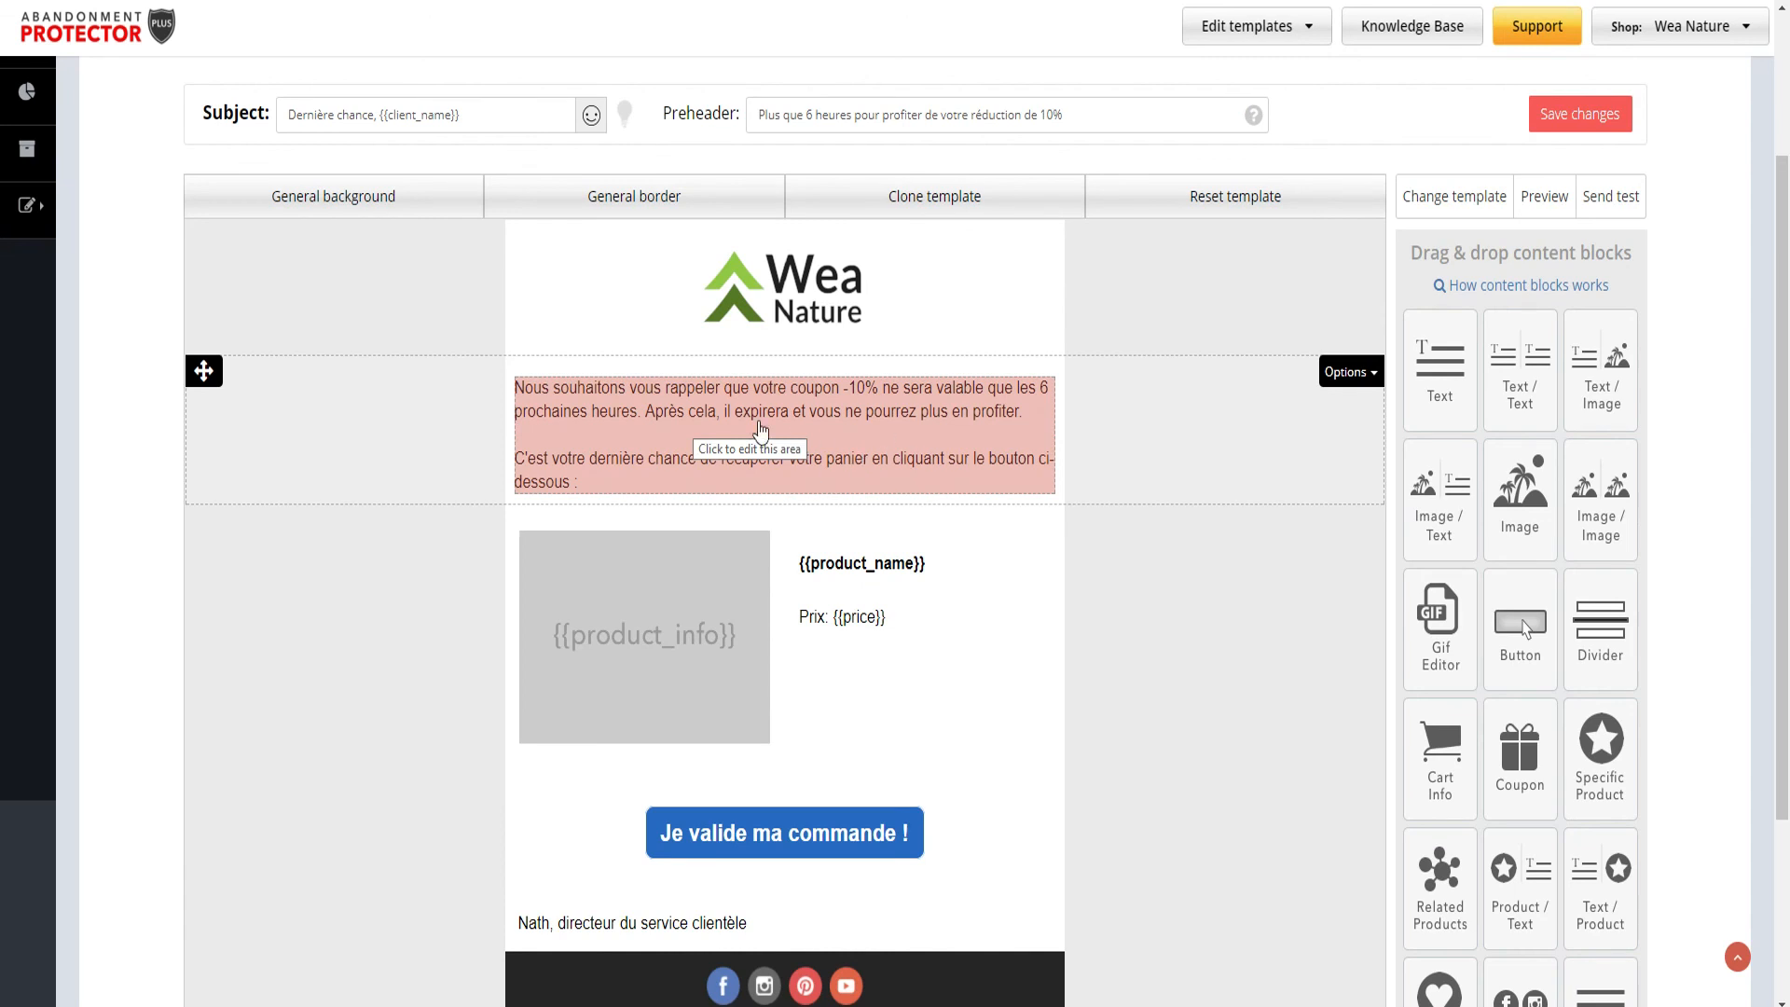
scroll(839, 606, down, 1)
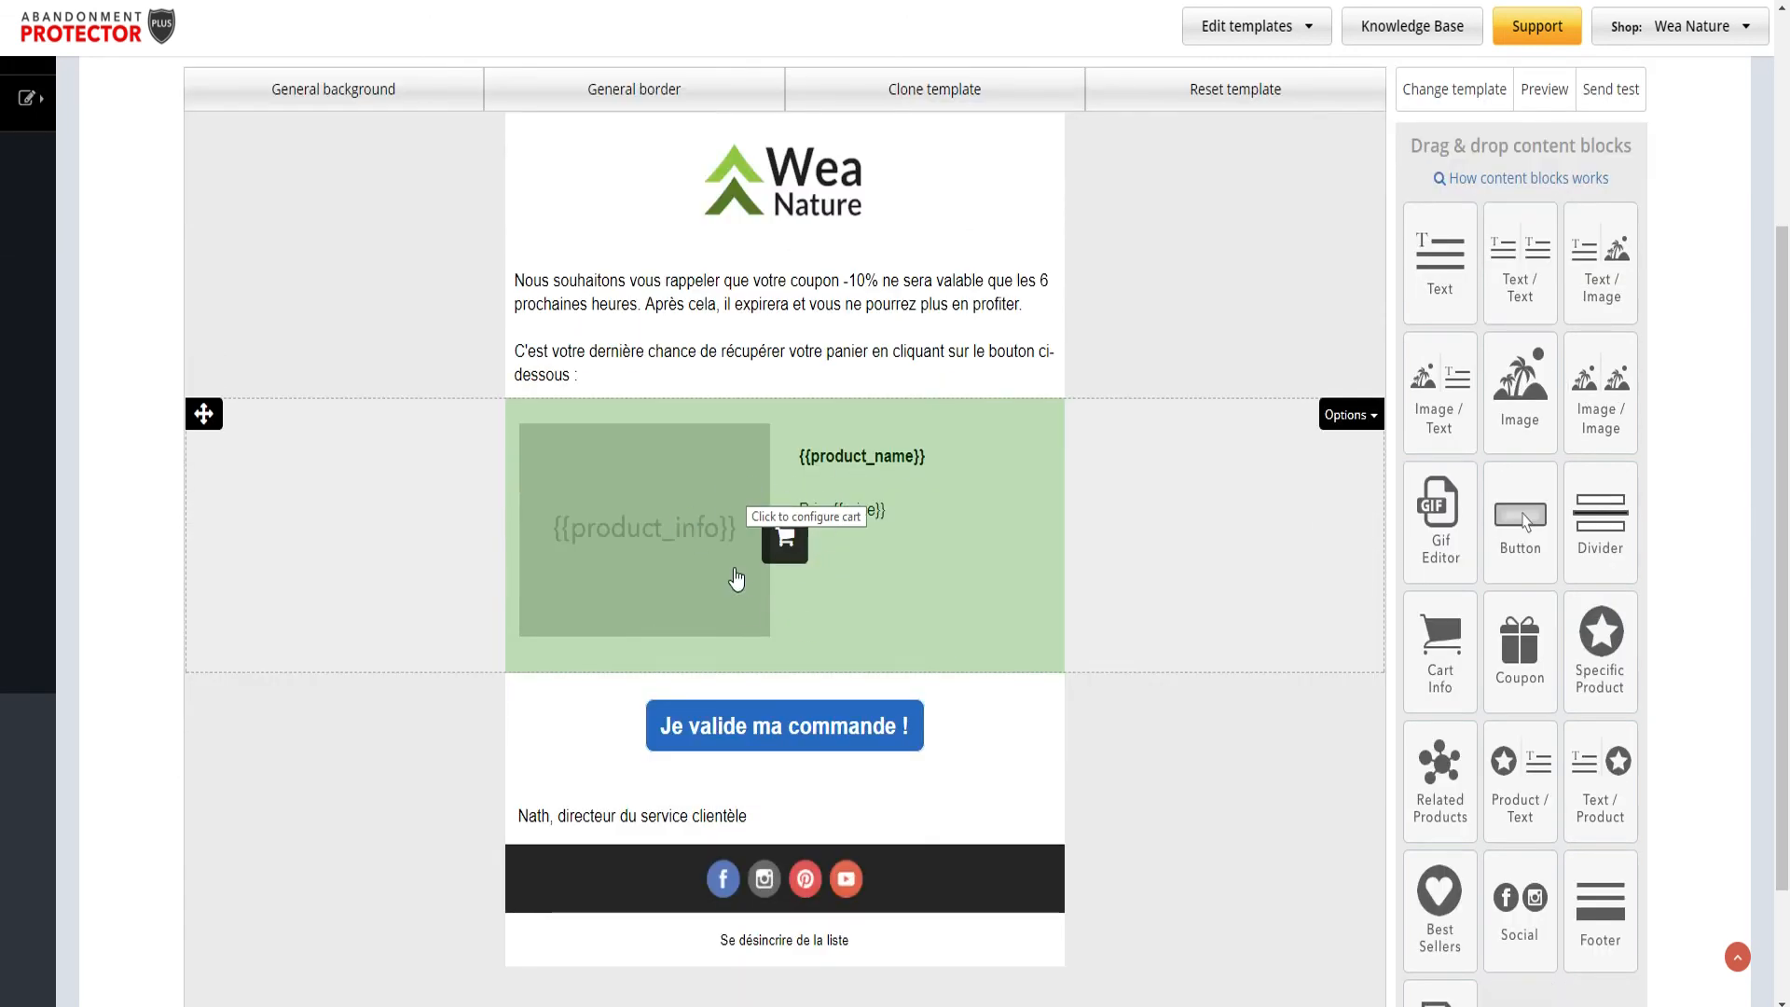
scroll(933, 750, down, 1)
scroll(1152, 791, up, 3)
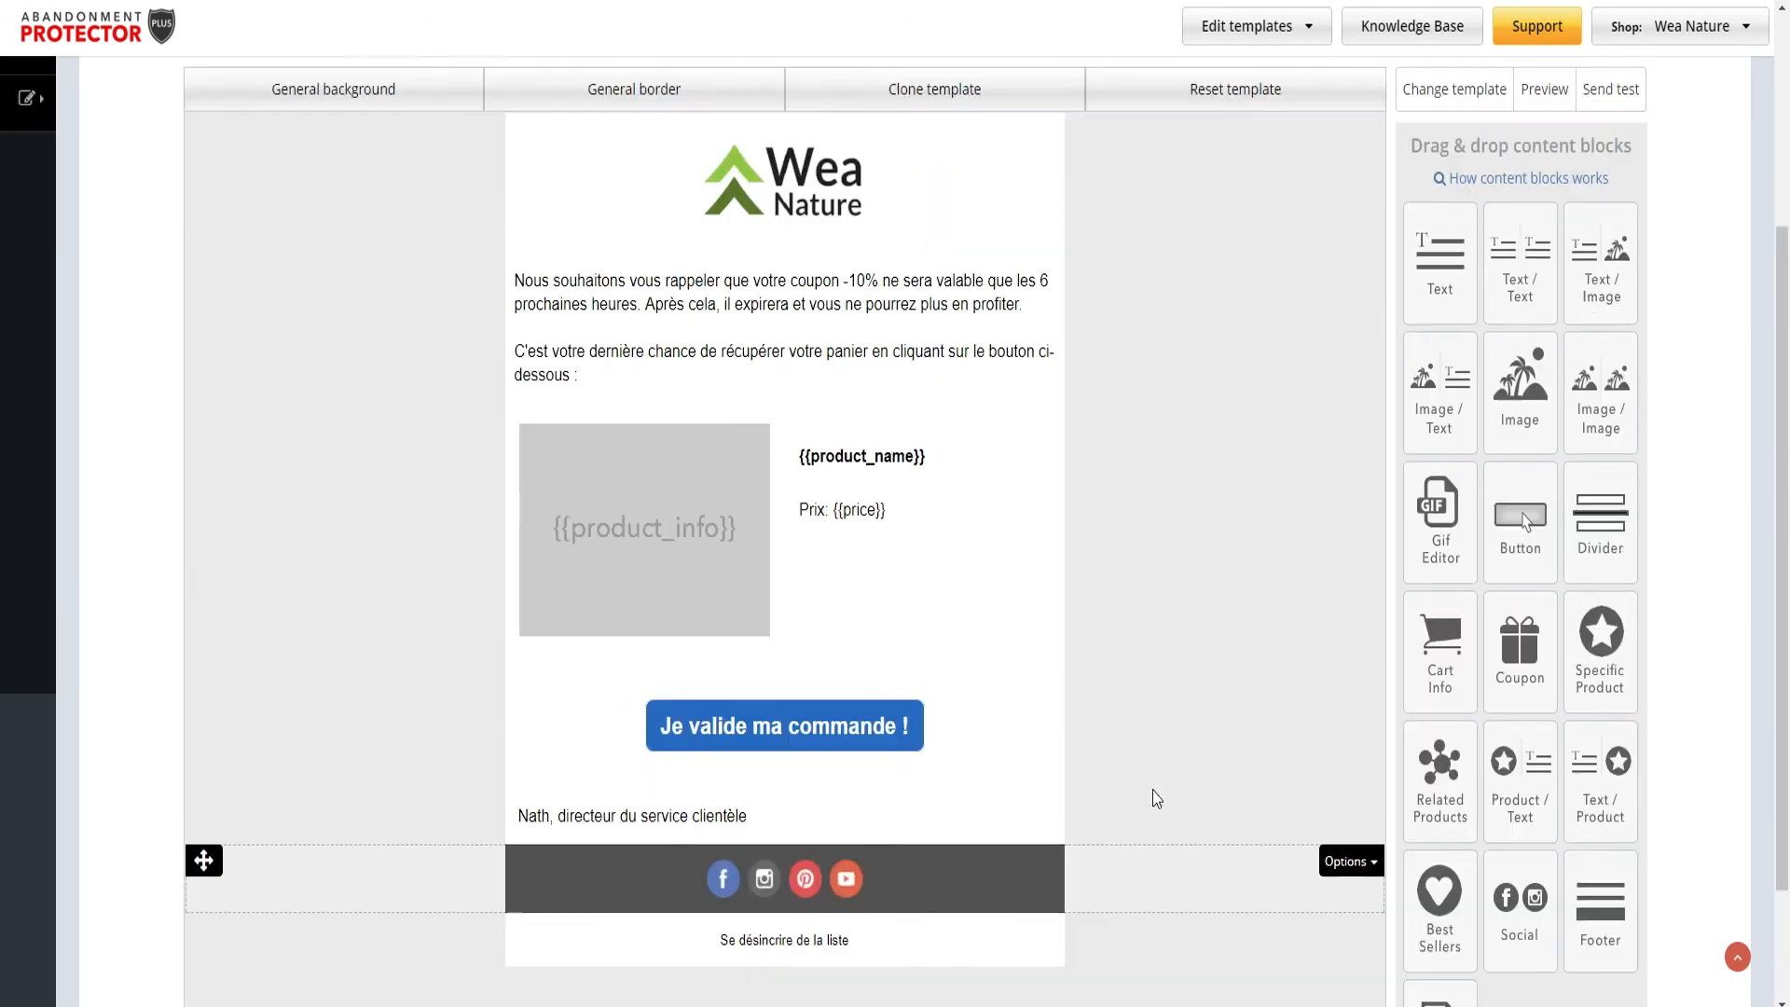
Return to the general campaign's settings, check the choices for how many emails to send, and save it at 3.
key(alt+Left)
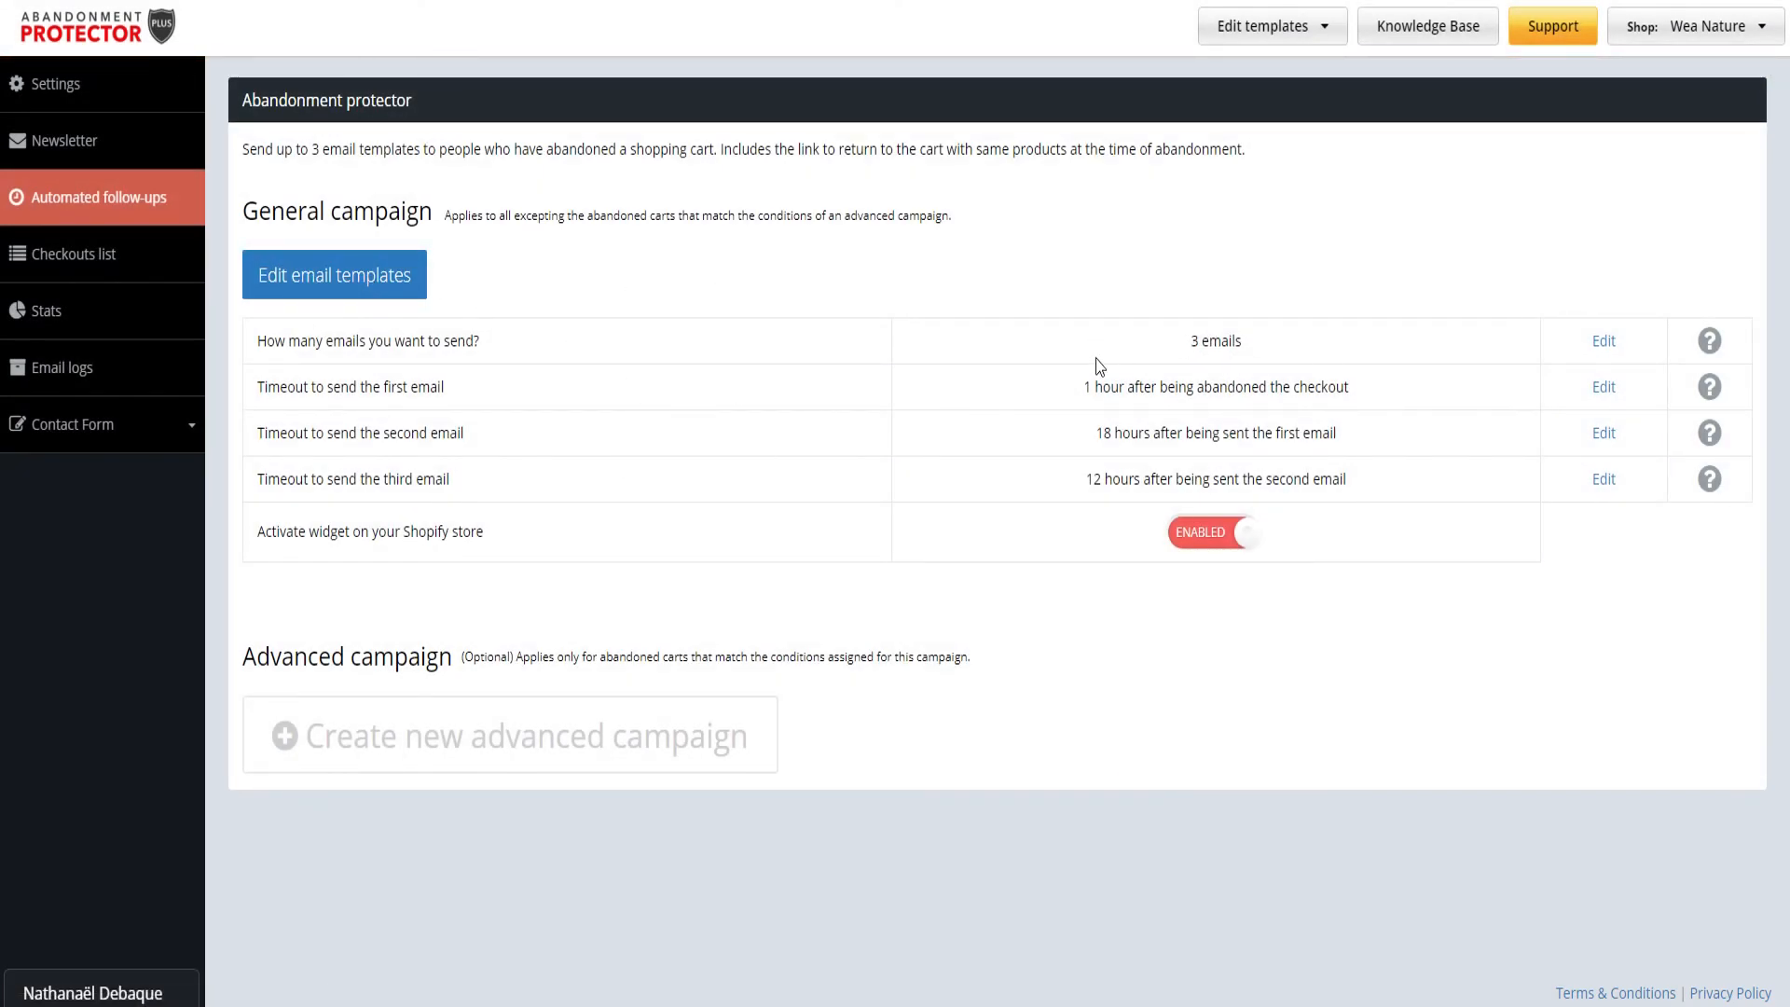
drag(1180, 353, 1268, 355)
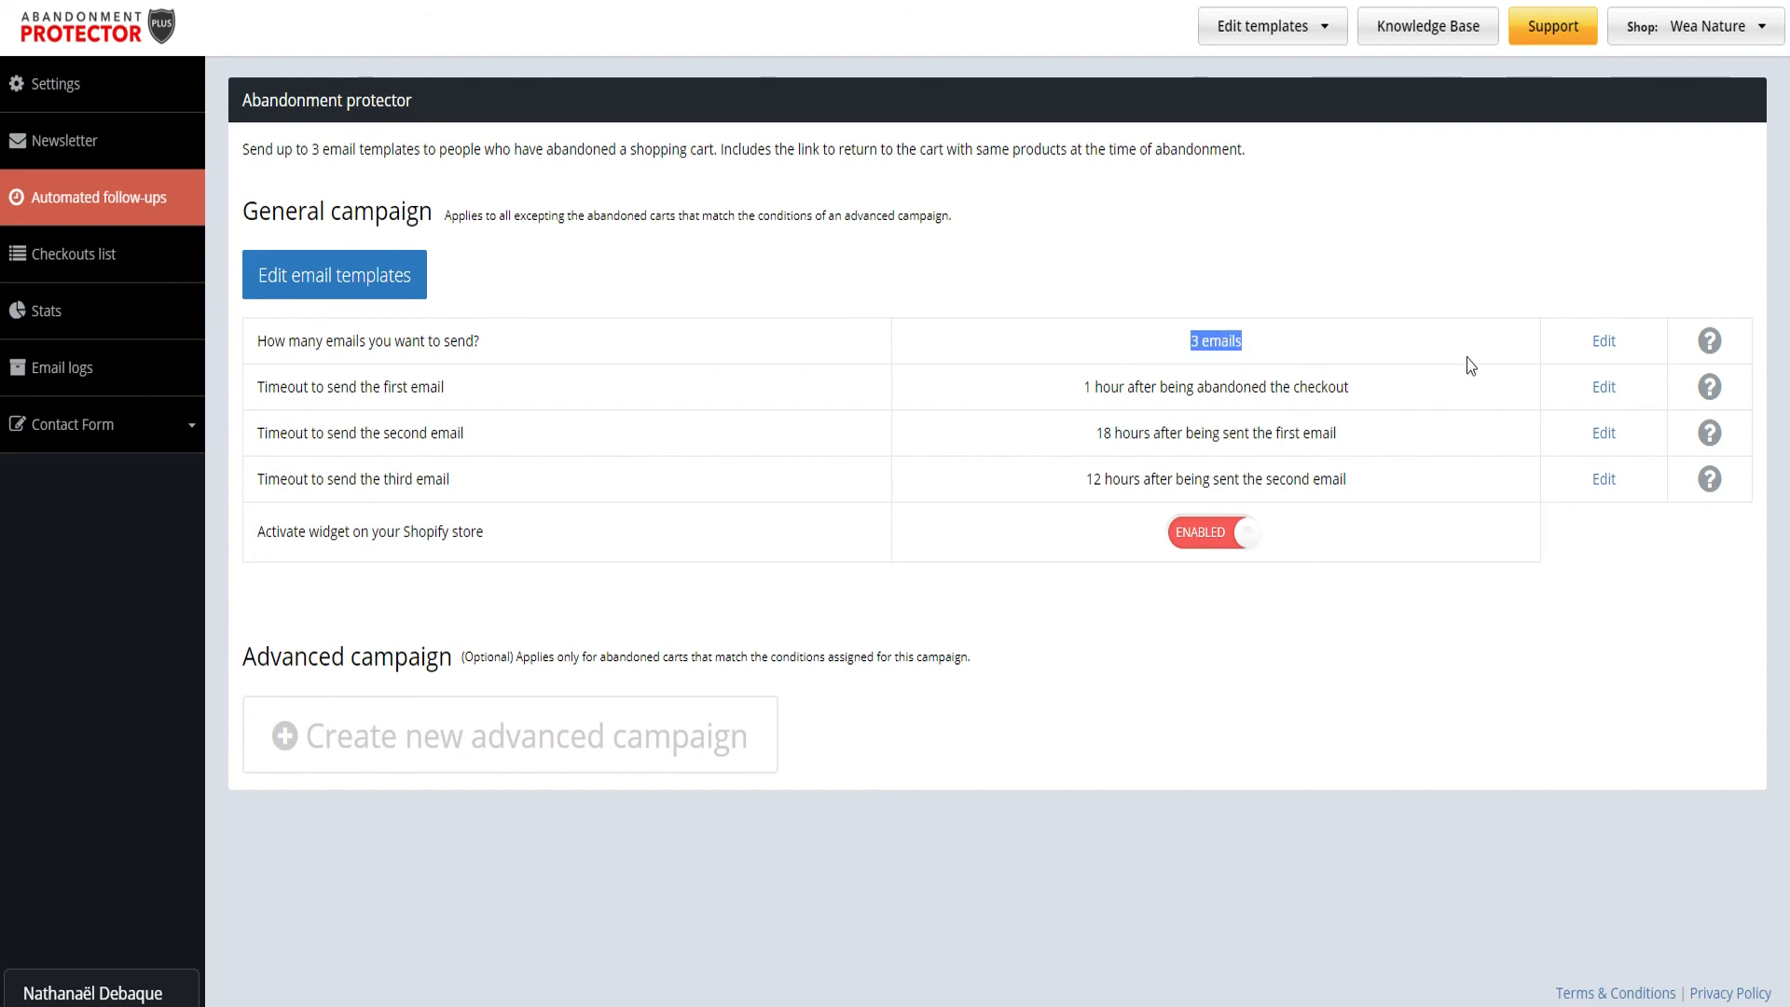
click(1597, 343)
click(1249, 352)
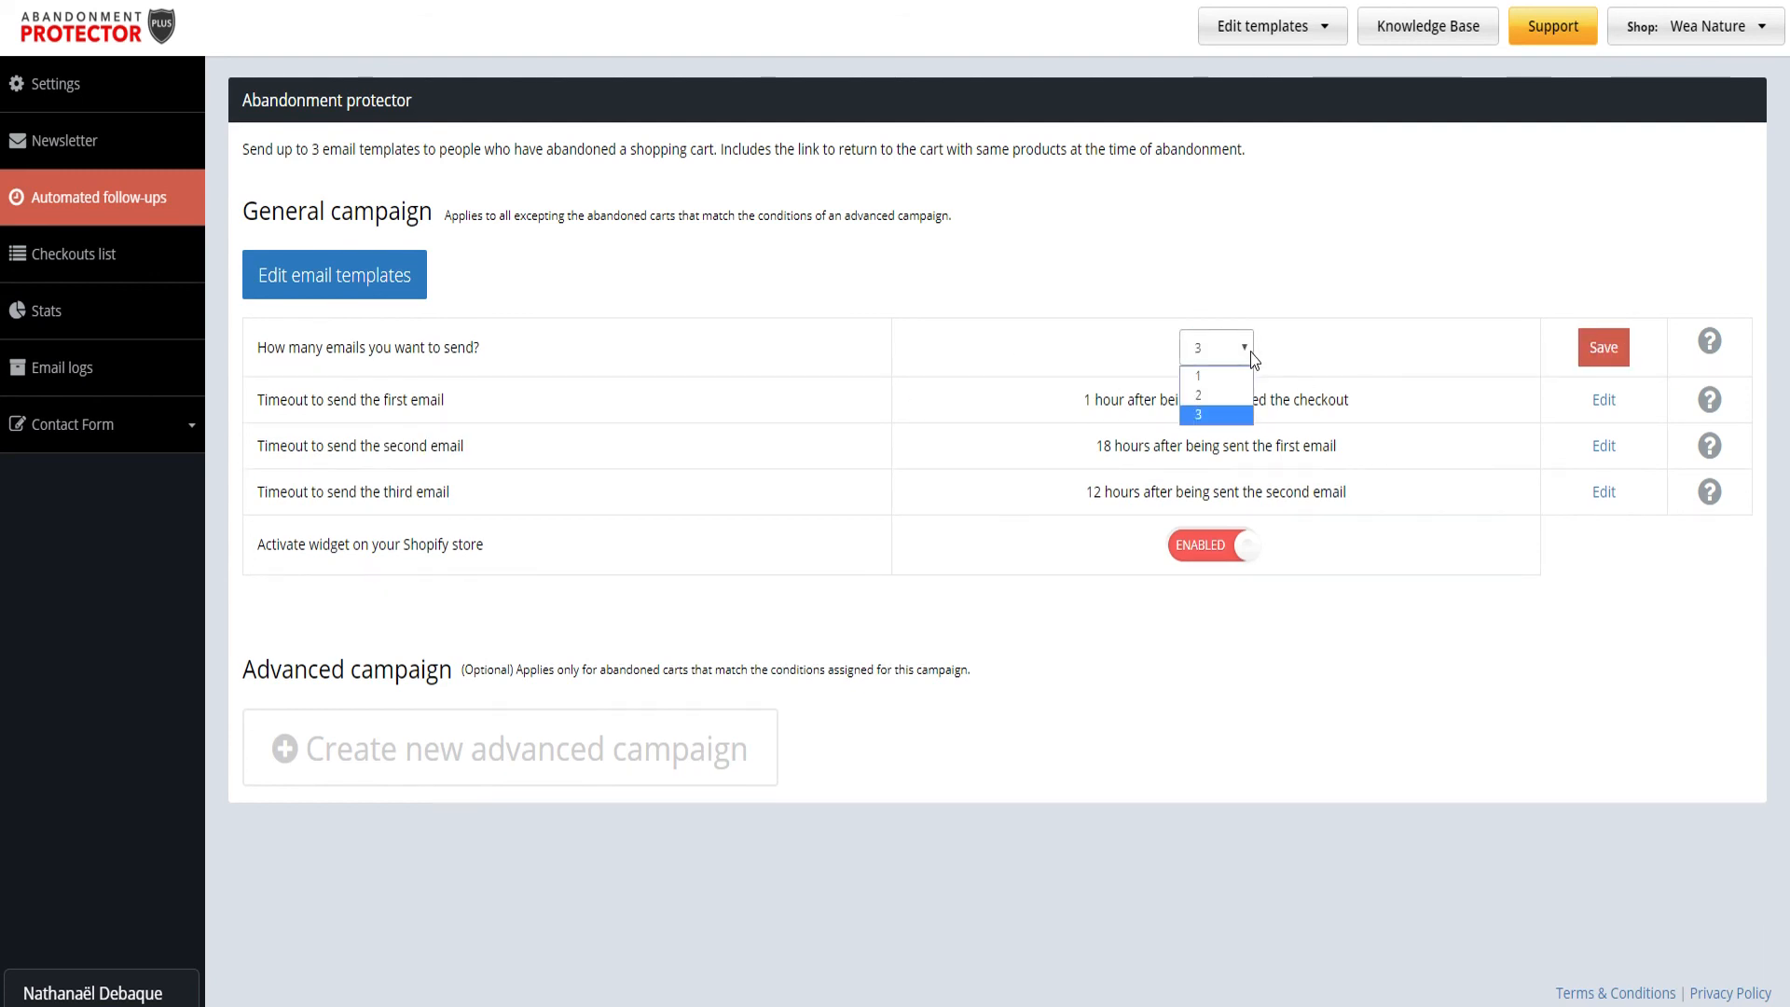
click(1600, 348)
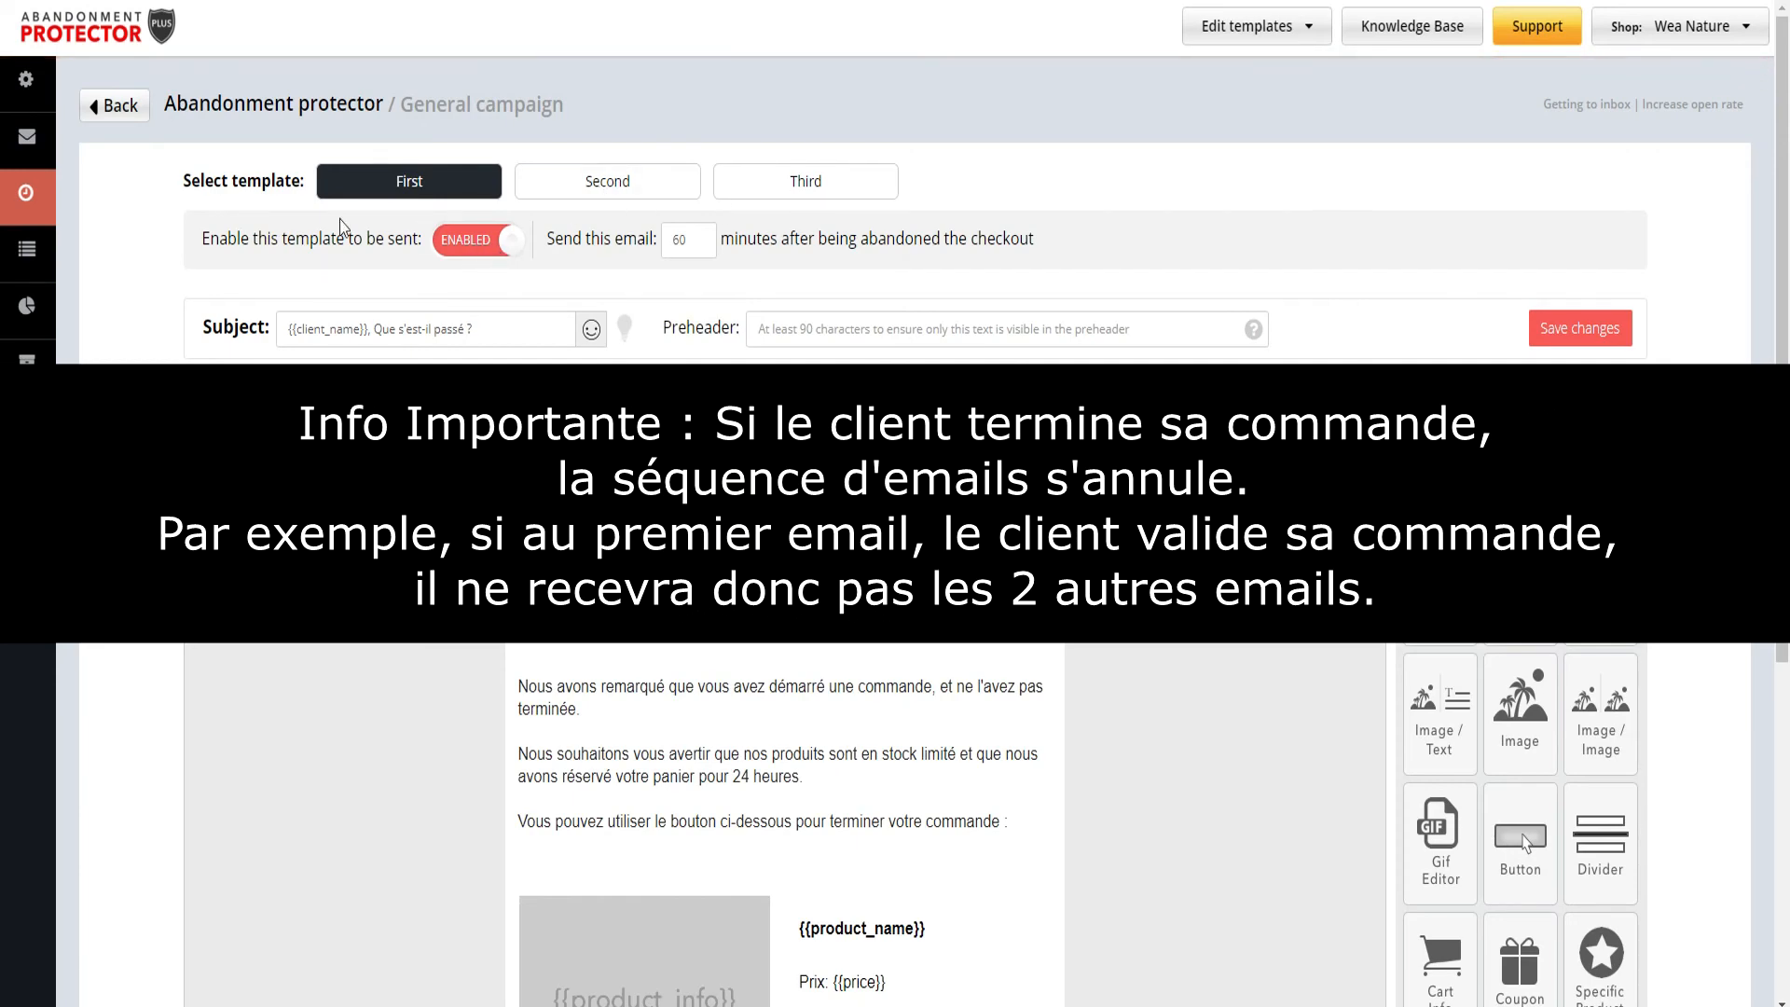
Leave the first email template and review the number of emails in the general campaign's settings again.
click(120, 107)
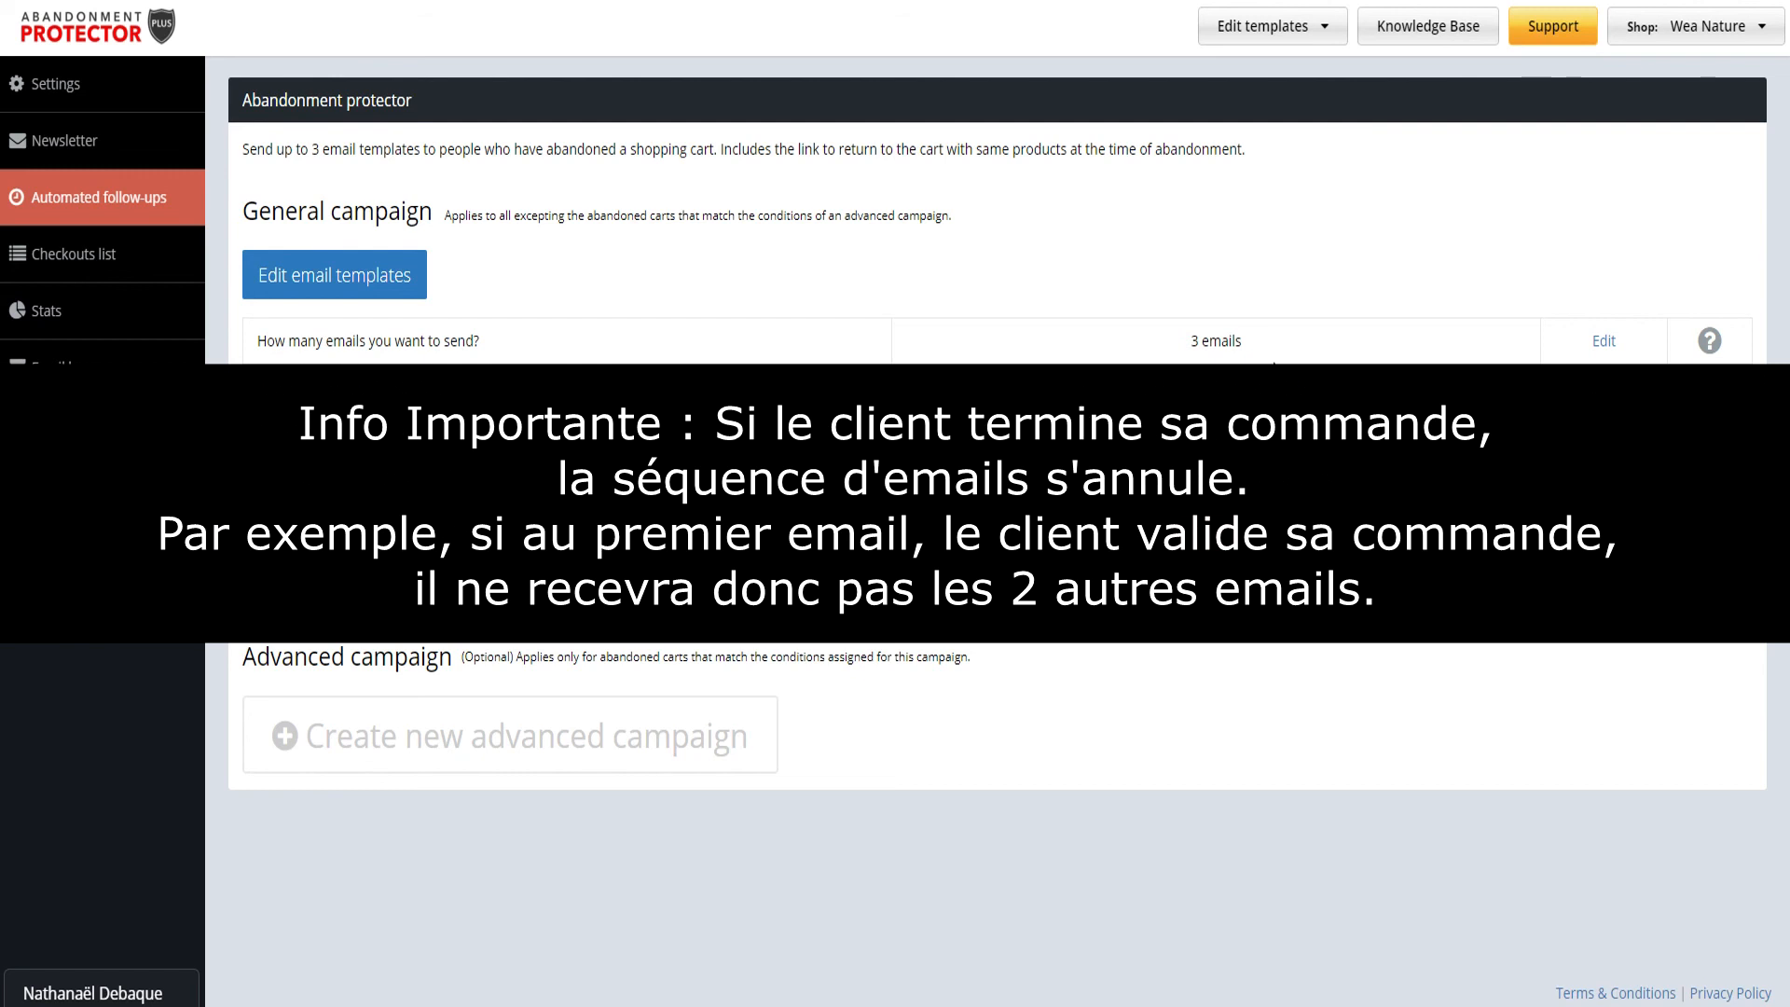
drag(1188, 341, 1257, 351)
click(905, 304)
Open the automated follow-ups overview and review the "New offers for abandoned orders" campaign's description.
click(93, 194)
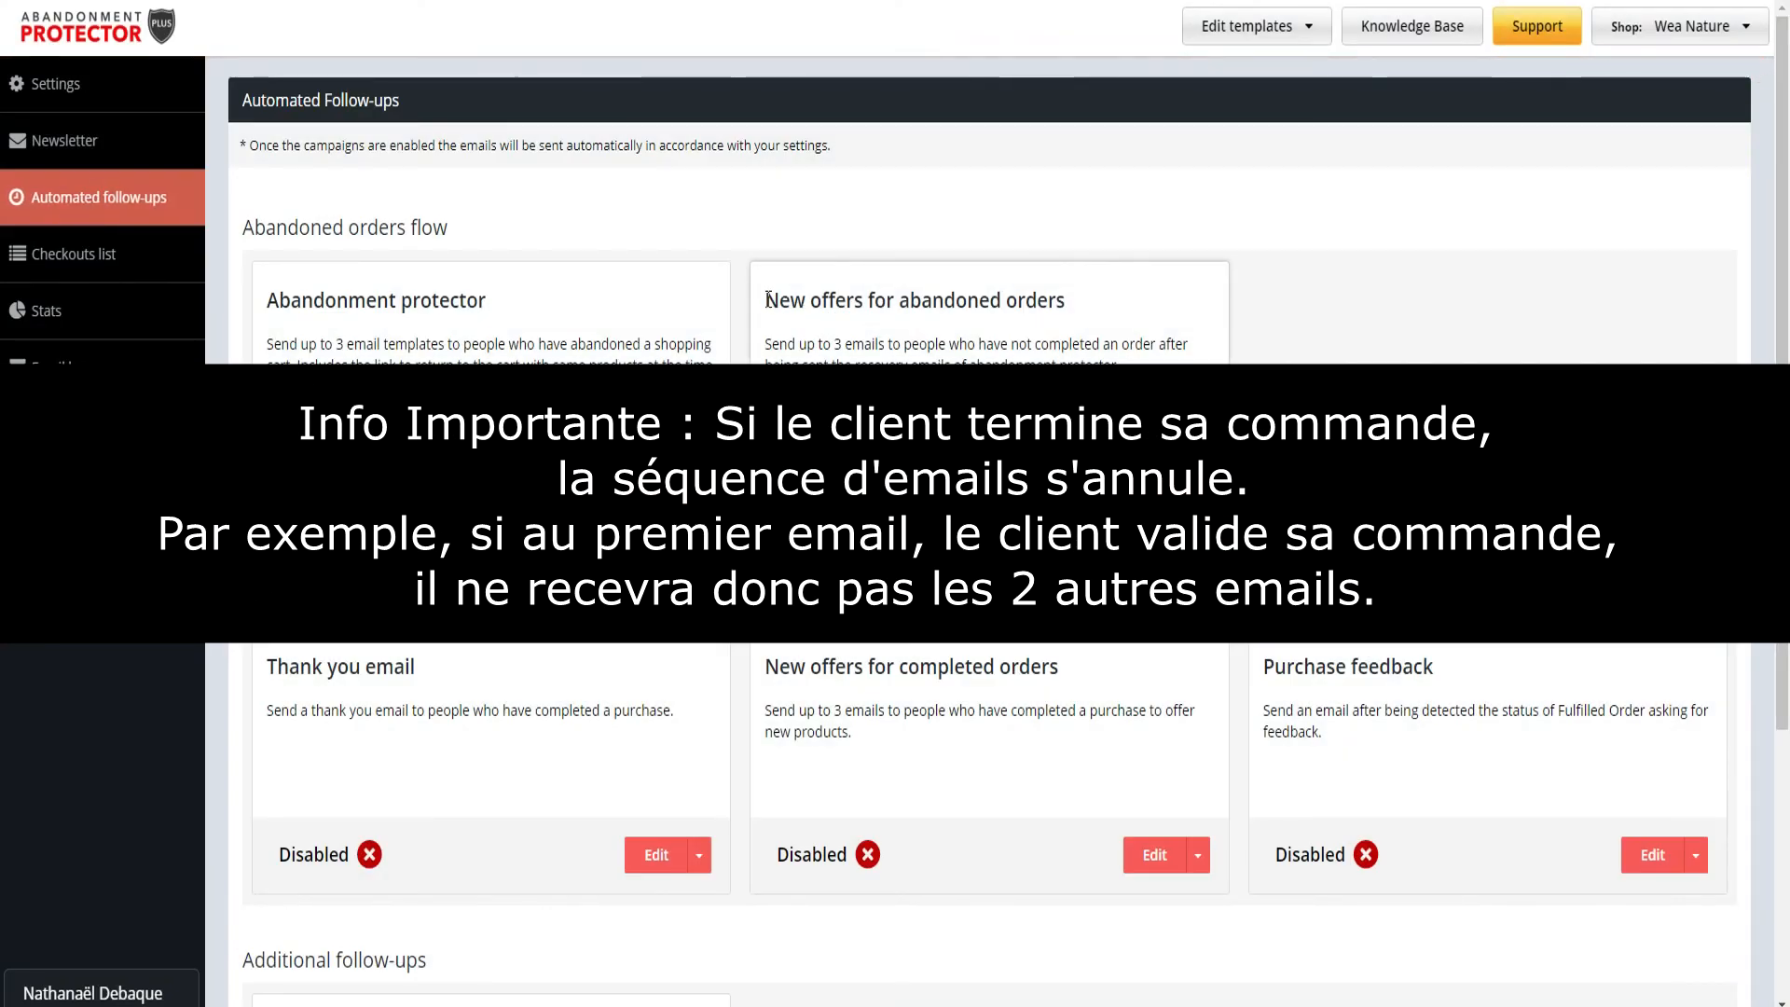
drag(763, 300, 1081, 301)
click(958, 361)
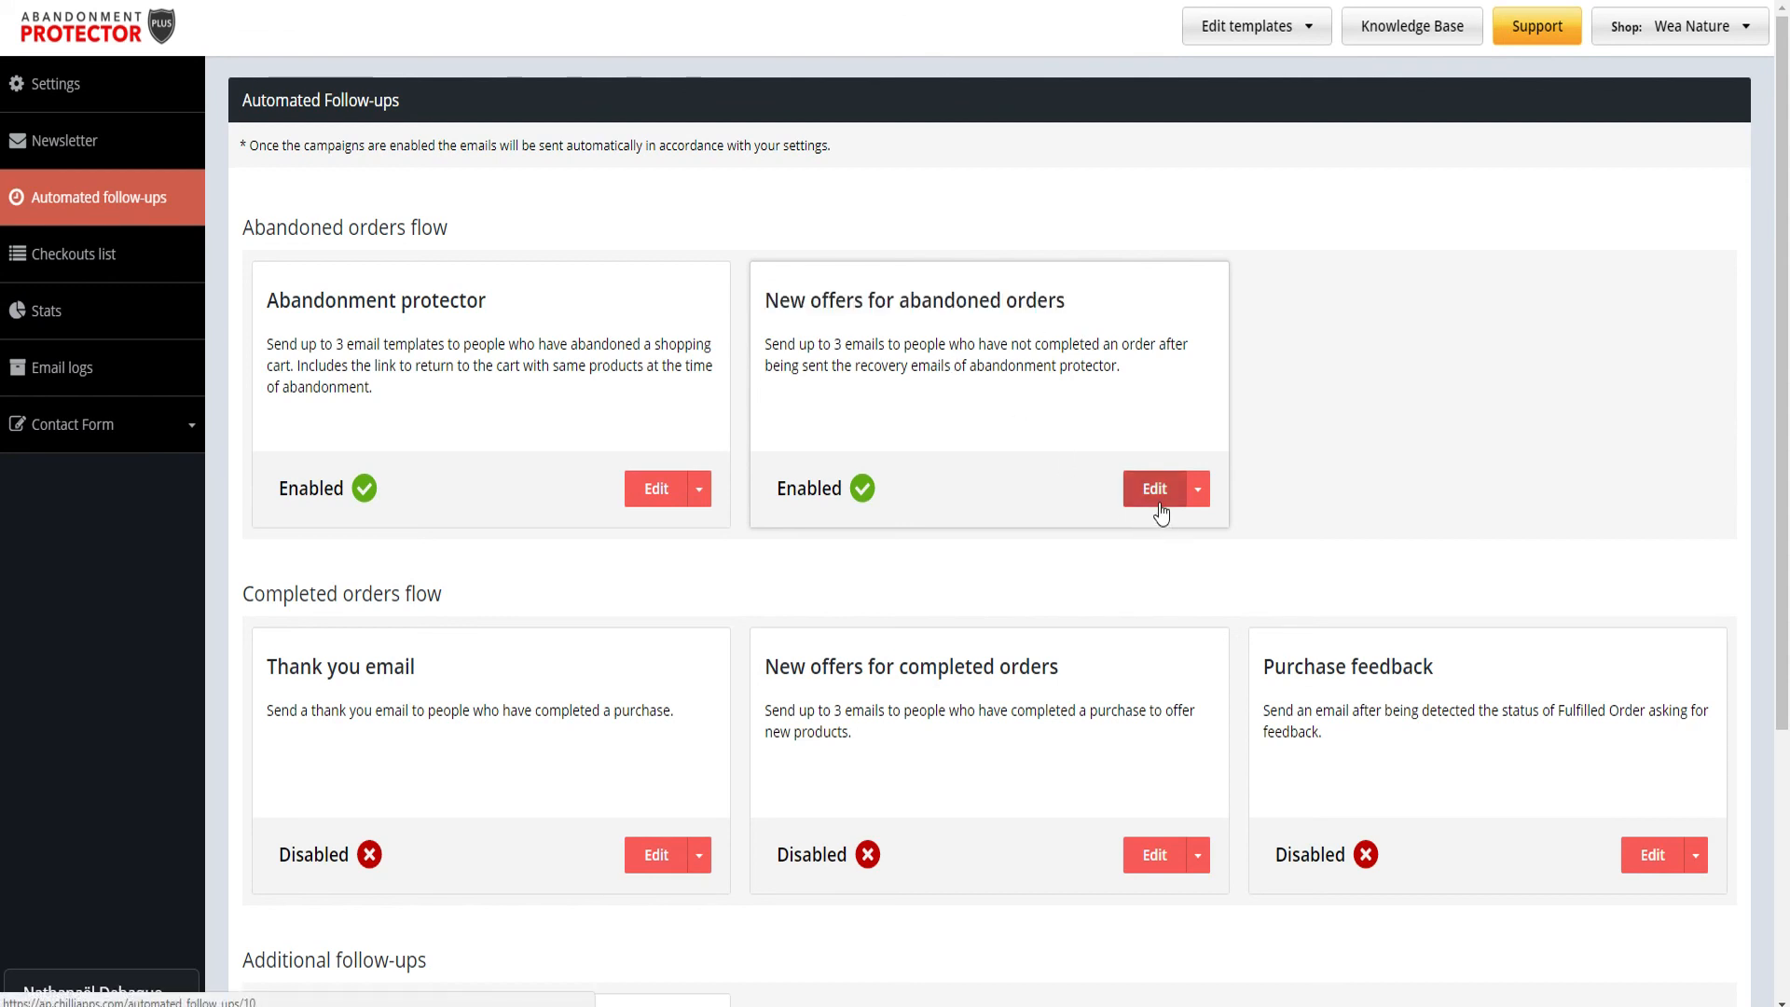
click(120, 204)
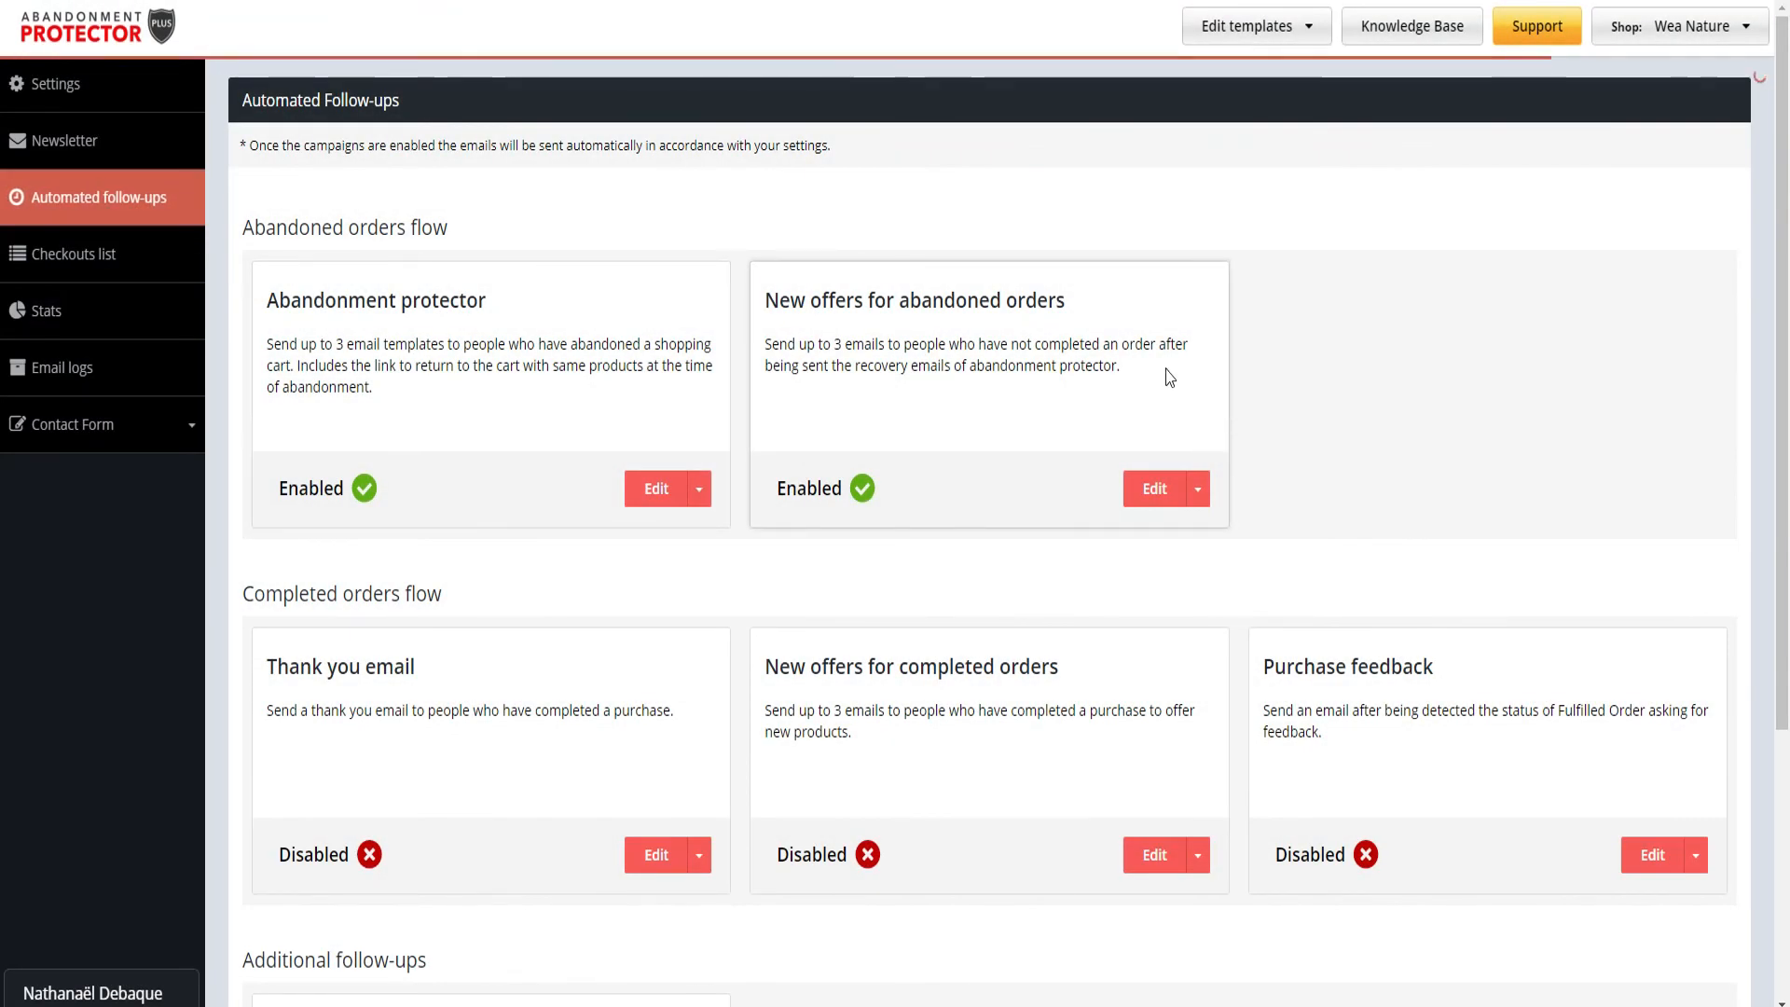